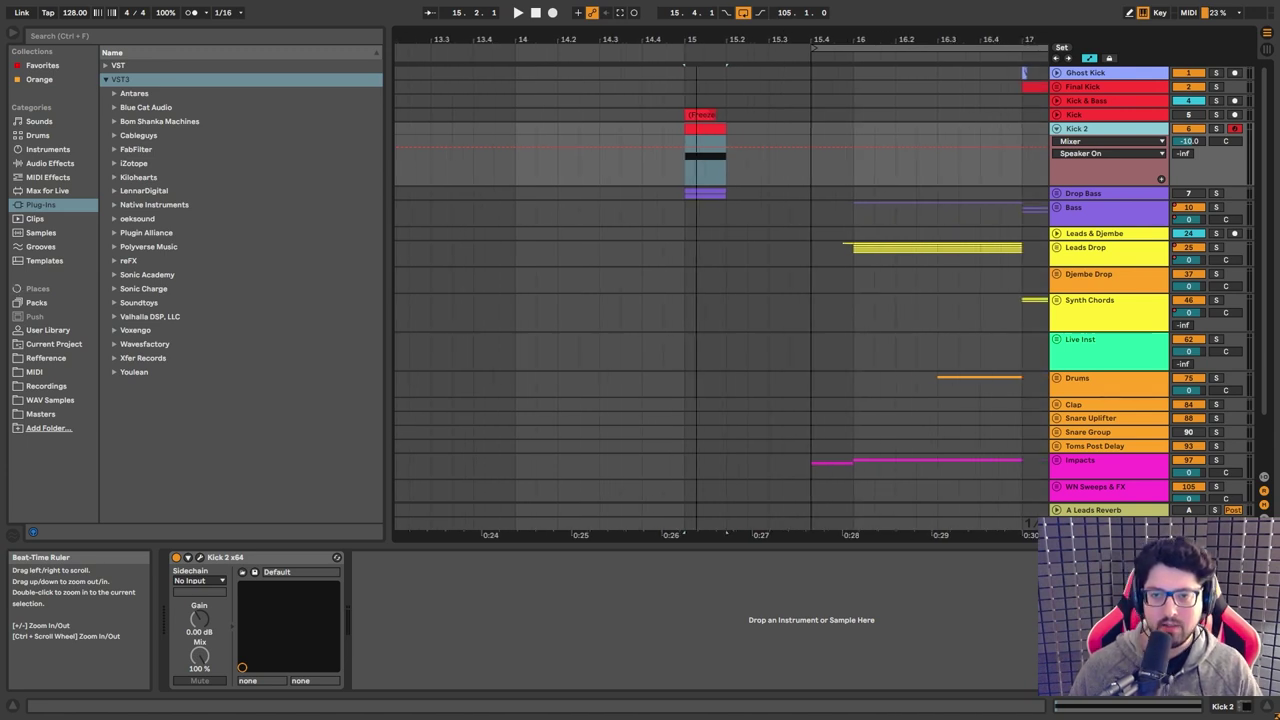
Examine the transient of the frozen clip on the Kick track, selecting from 14.4.4 to 15.1.1.
key("plus")
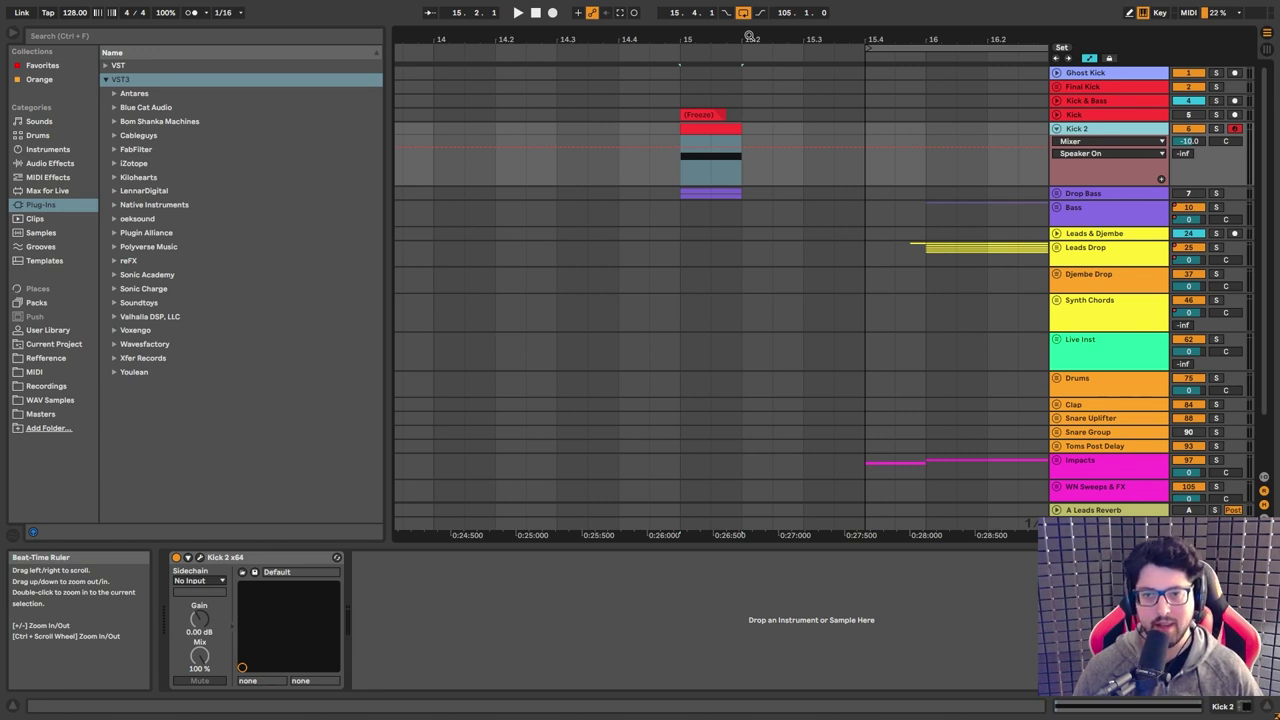
left_click_drag(749, 36, 661, 203)
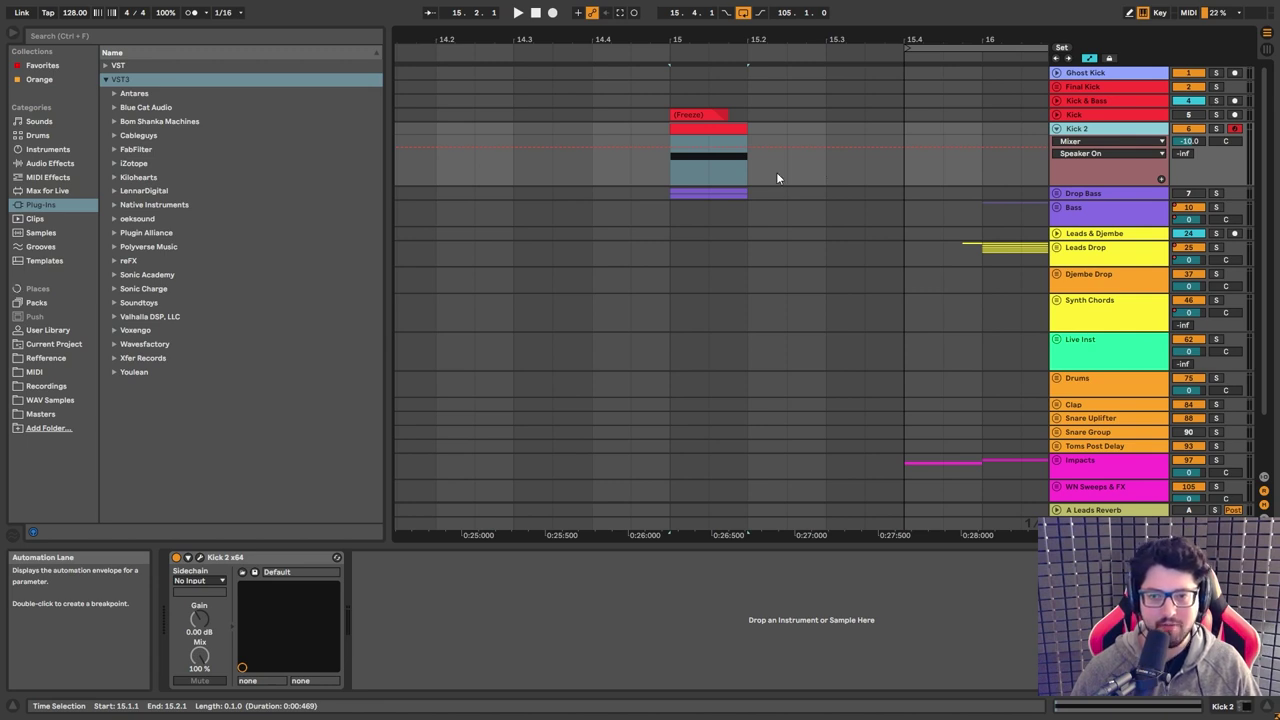
left_click_drag(773, 40, 773, 62)
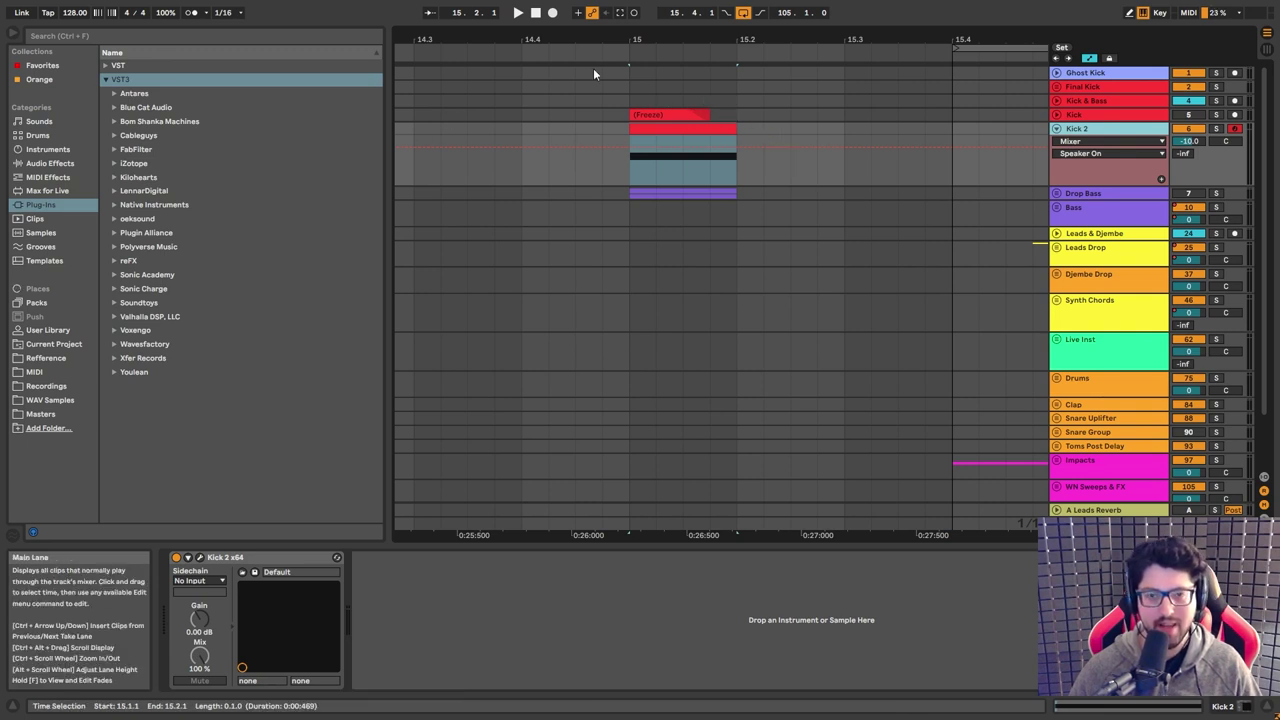
key("z")
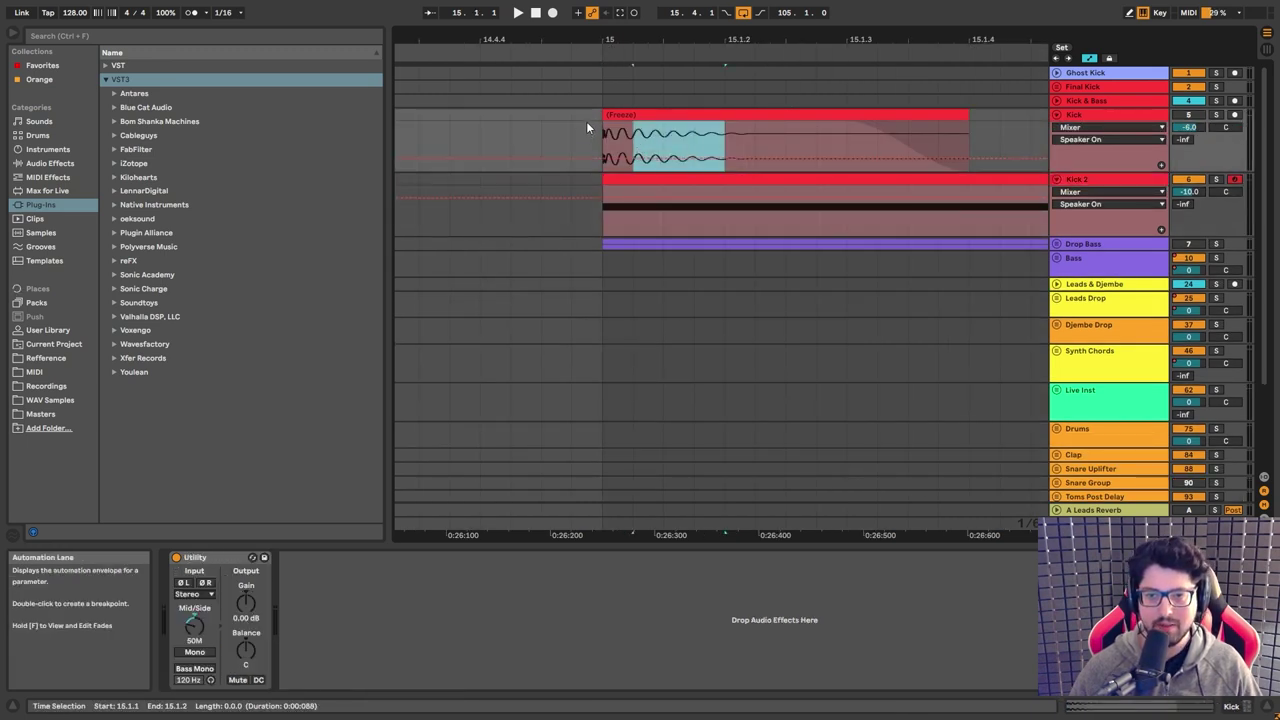
left_click_drag(583, 120, 609, 124)
left_click(633, 128, "shift")
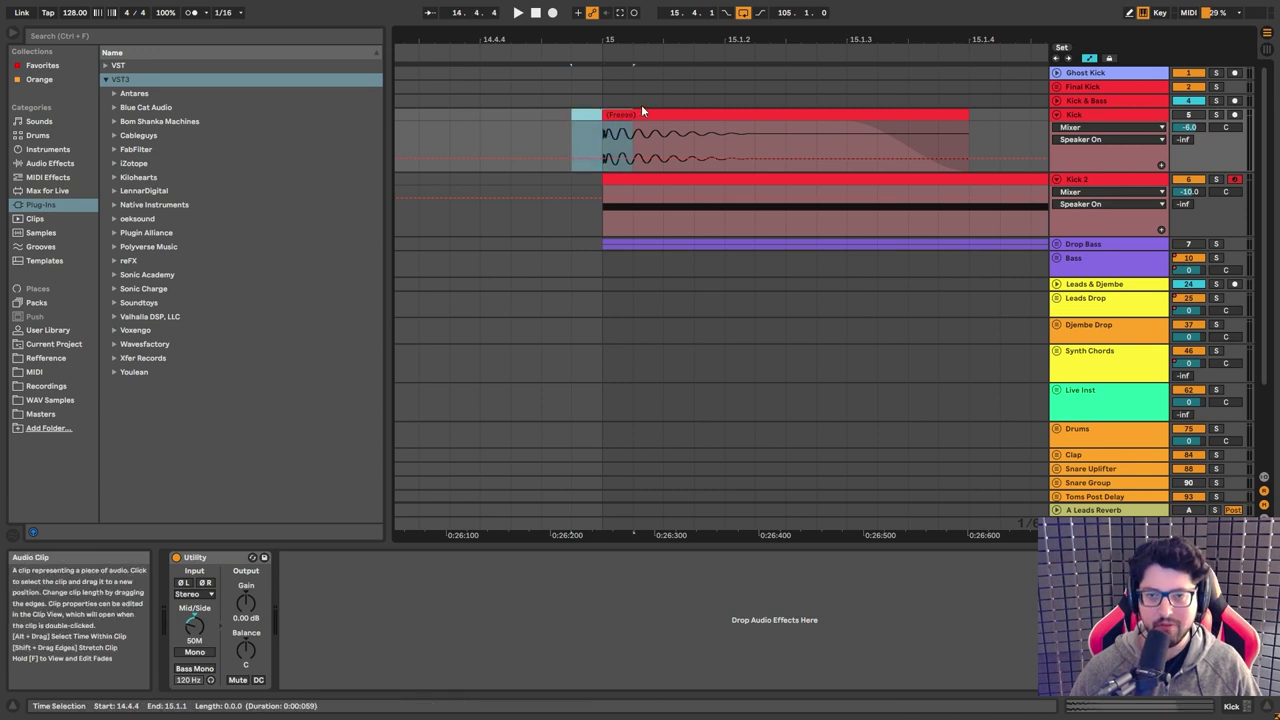
left_click_drag(627, 59, 620, 75)
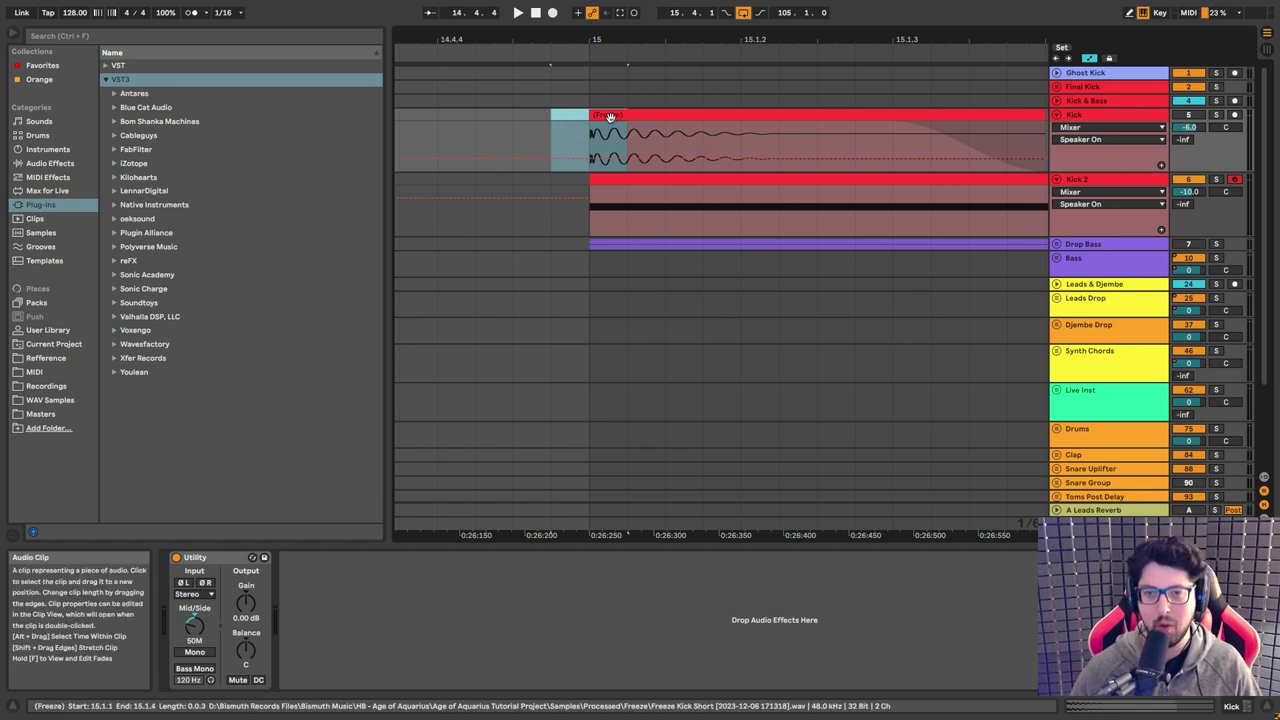
left_click_drag(618, 535, 618, 505)
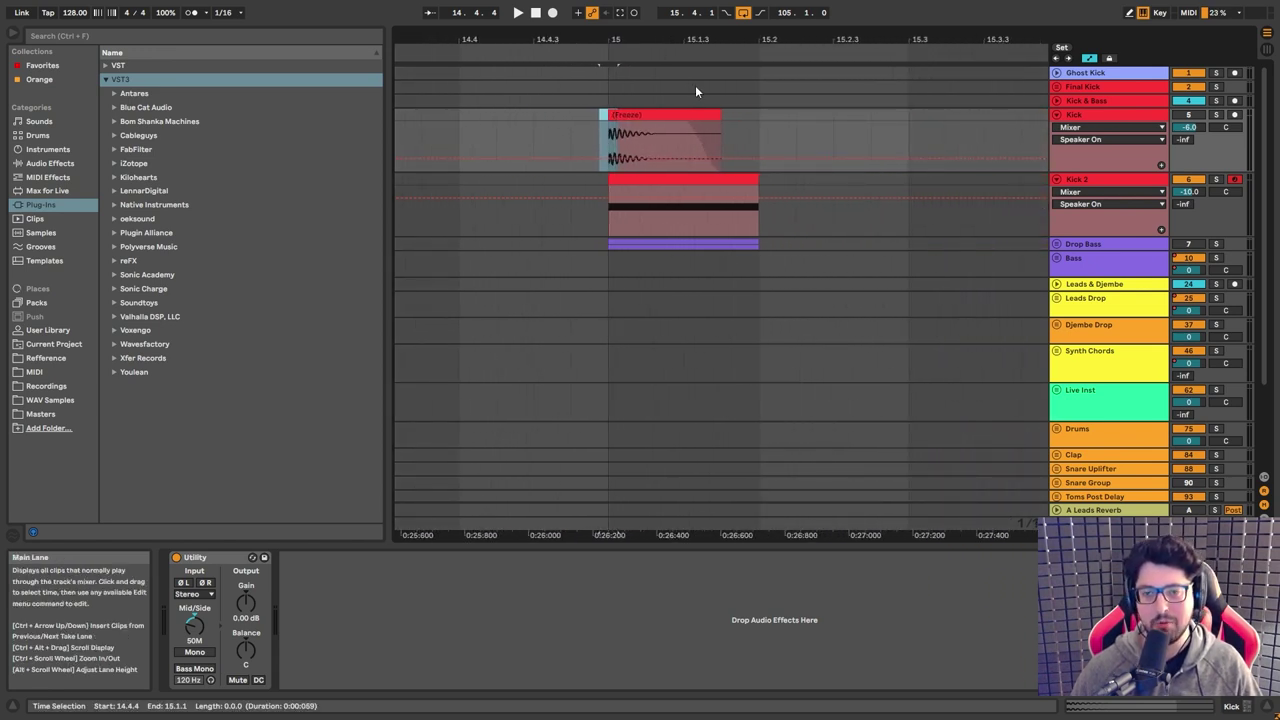
left_click_drag(605, 39, 645, 70)
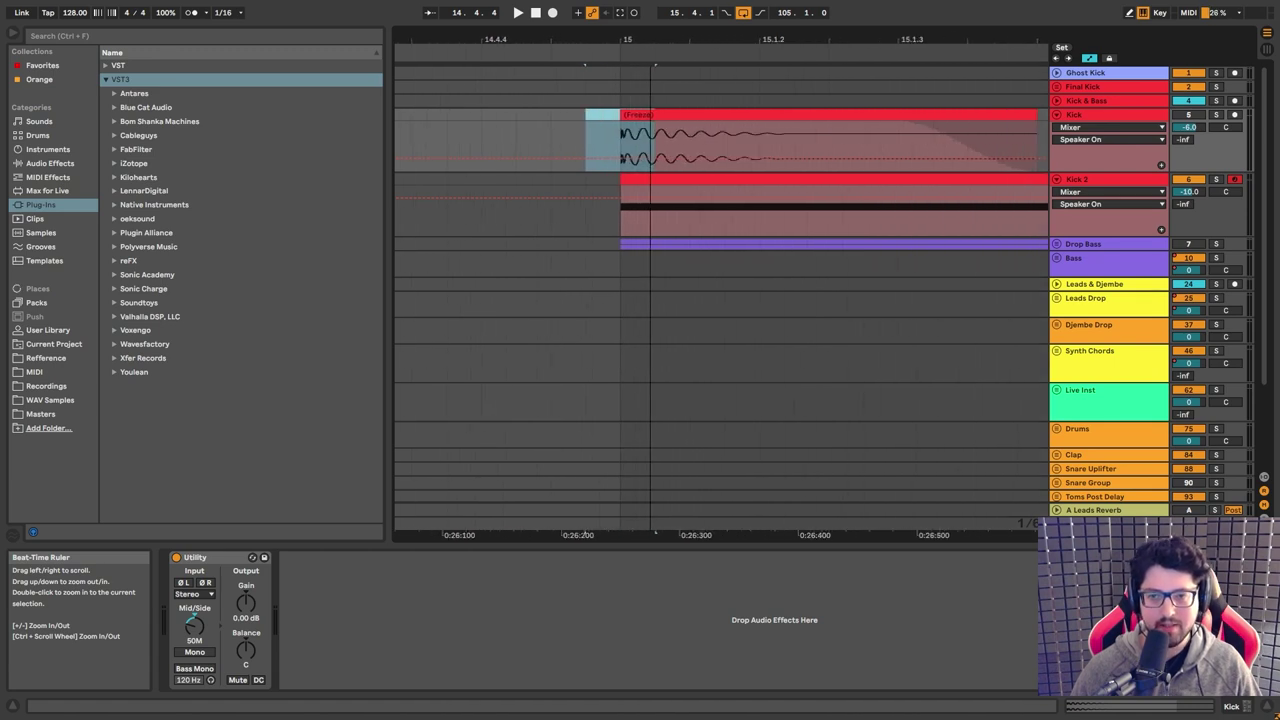
Select the Kick 2 track and open its Kick 2 plug-in window to view the kick's pitch envelope.
scroll(1040, 168, "down", 2)
left_click(1090, 180)
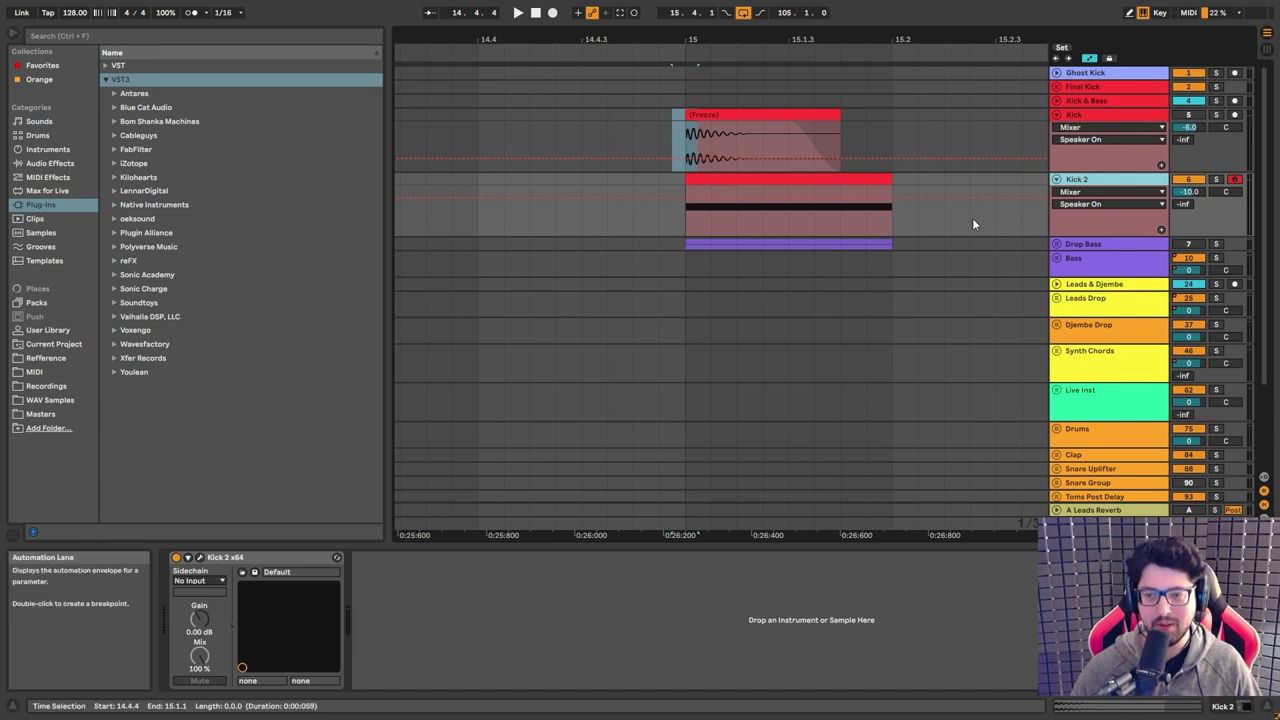
mouse_move(702, 41)
left_mouse_down()
mouse_move(703, 60)
mouse_move(705, 30)
left_mouse_up()
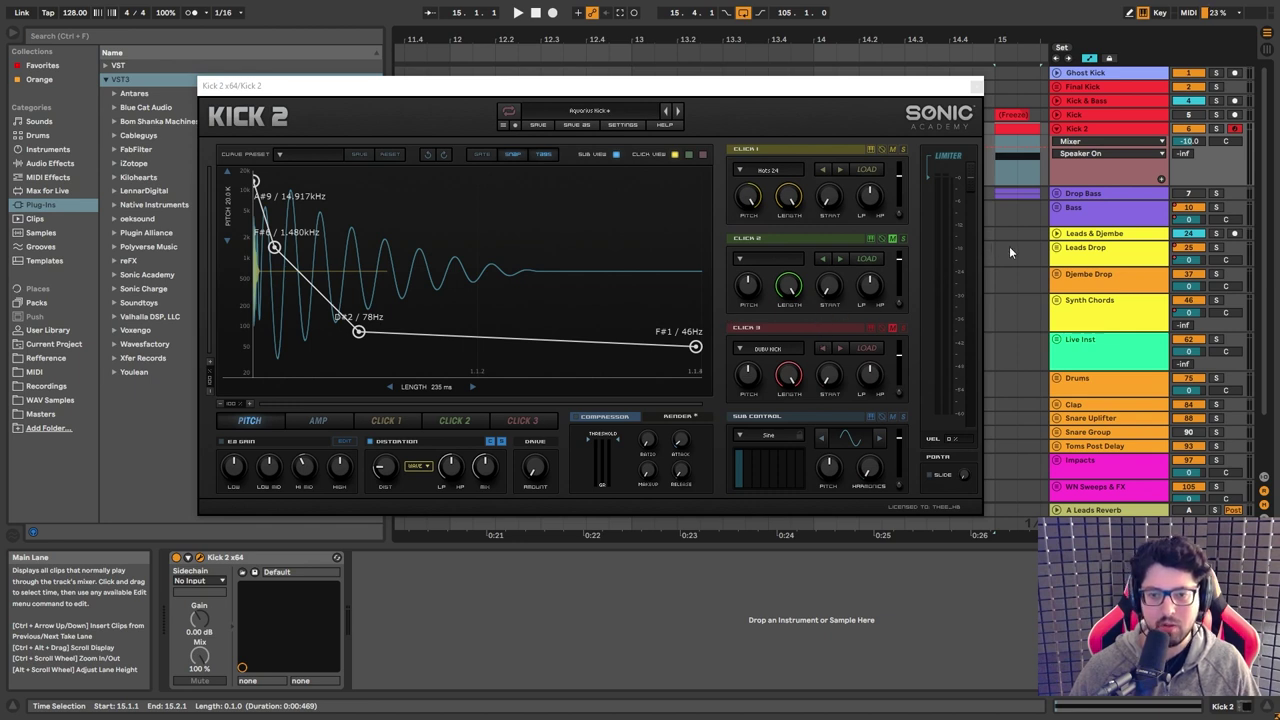
left_click_drag(835, 86, 838, 80)
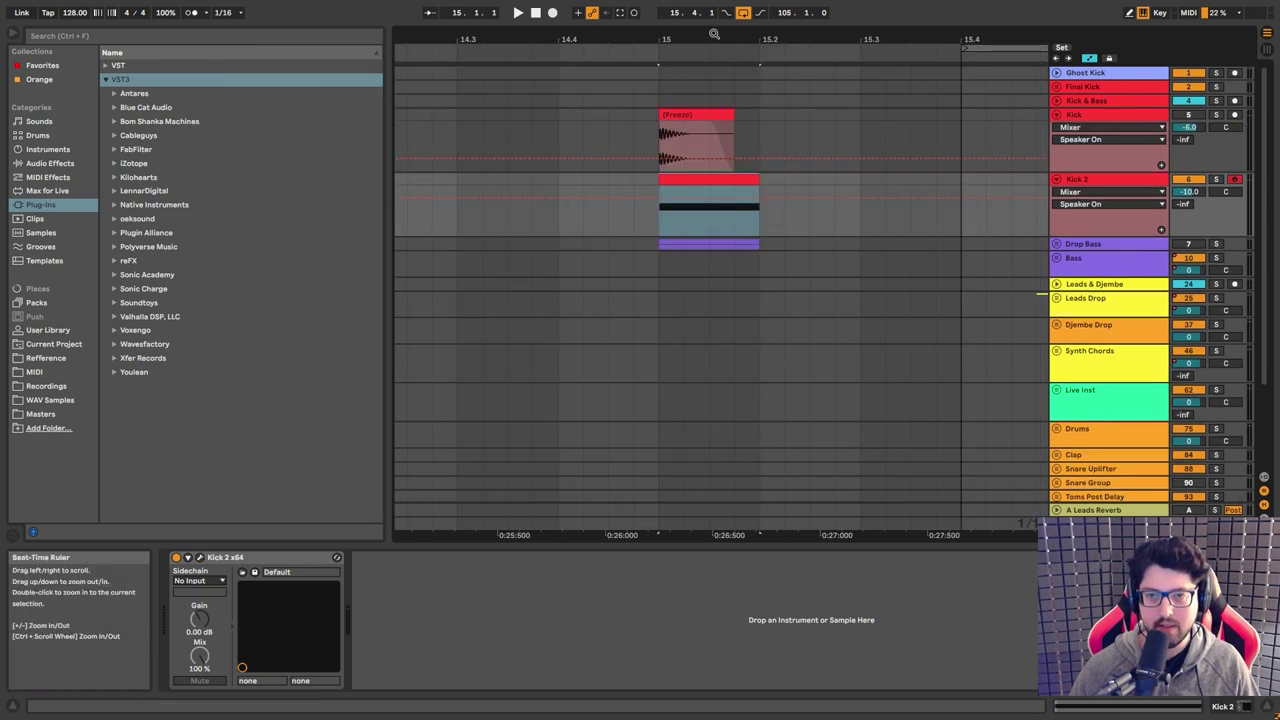
Measure the audible part of the frozen kick clip by selecting 15.1.1 to 15.1.3 on the Kick track.
left_click_drag(716, 34, 716, 28)
left_click(713, 146)
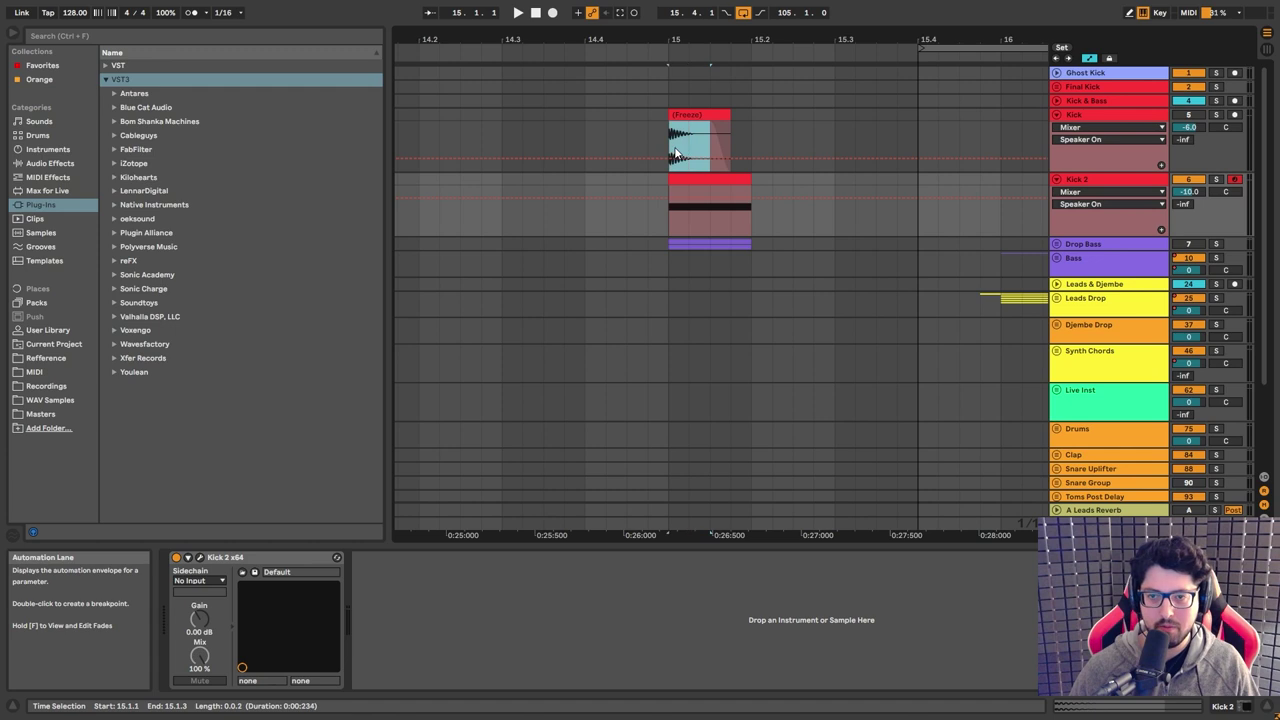
key("minus")
key("shift+Left")
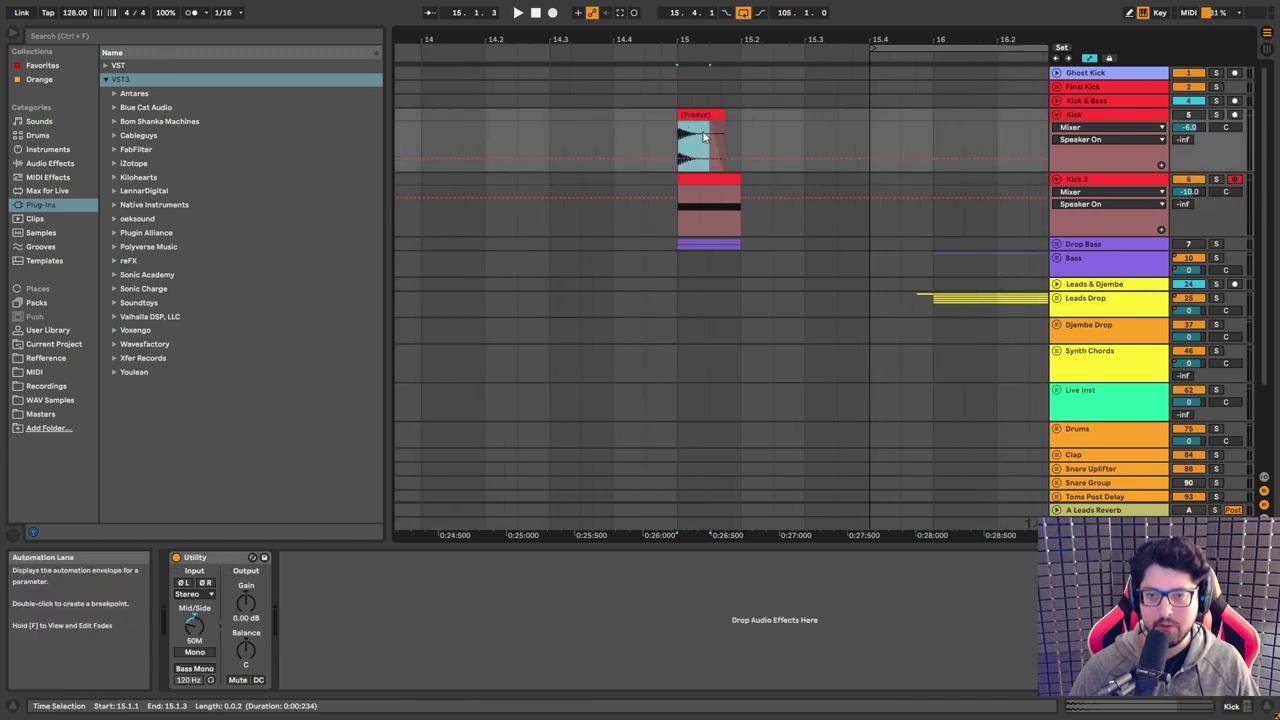
key("Down")
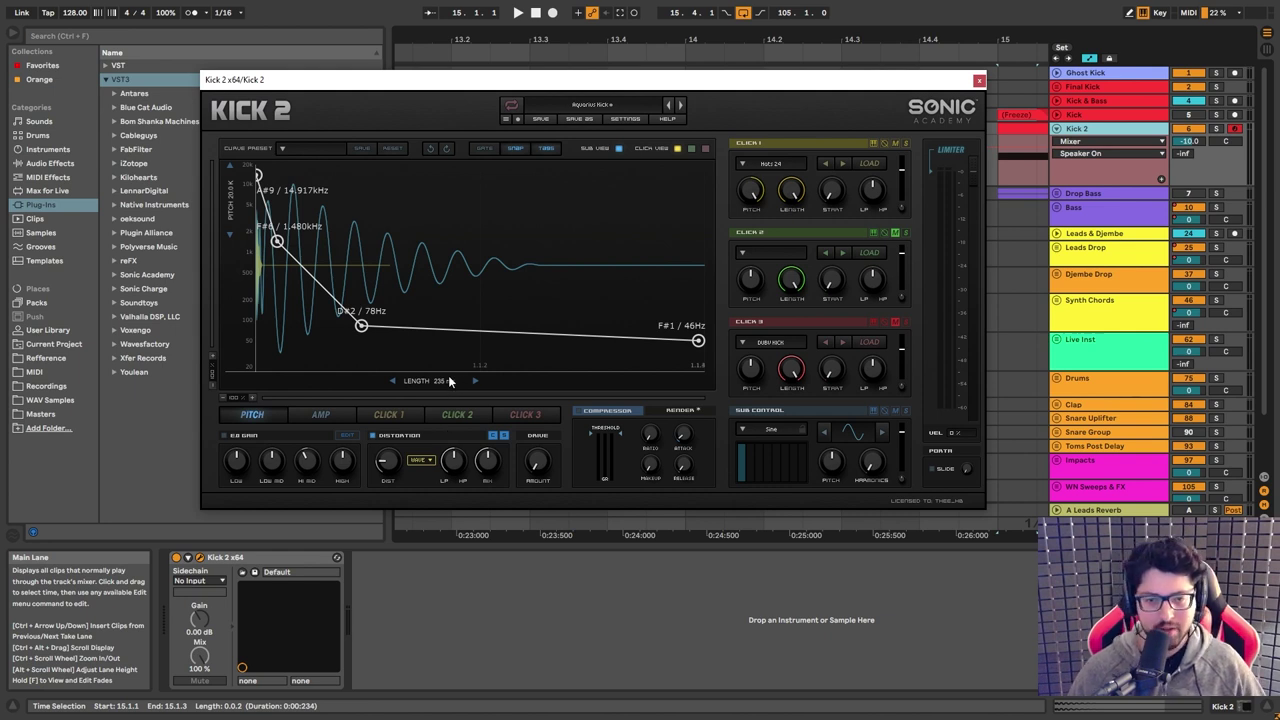
Try a longer kick length and a first pitch node at 19.912 kHz in Kick 2, restoring 235 ms and the original pitch.
mouse_move(442, 380)
left_mouse_down()
mouse_move(442, 395)
mouse_move(439, 383)
left_mouse_up()
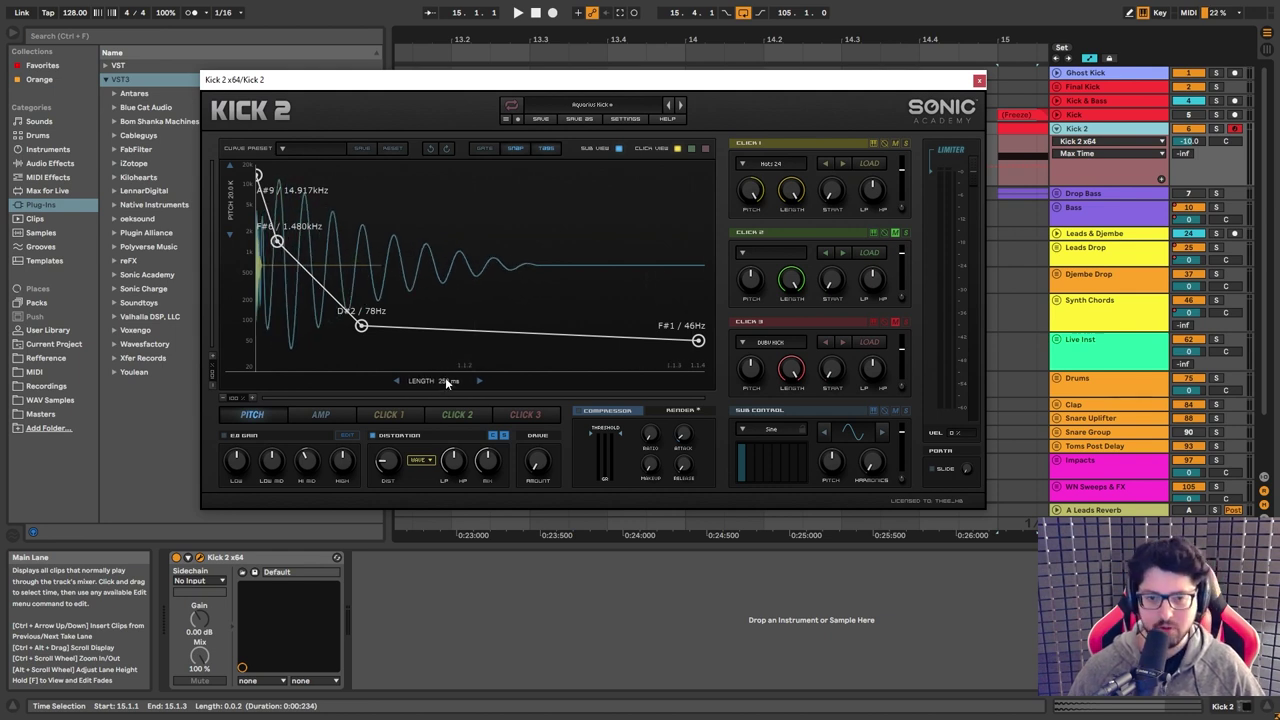
left_click_drag(448, 379, 450, 383)
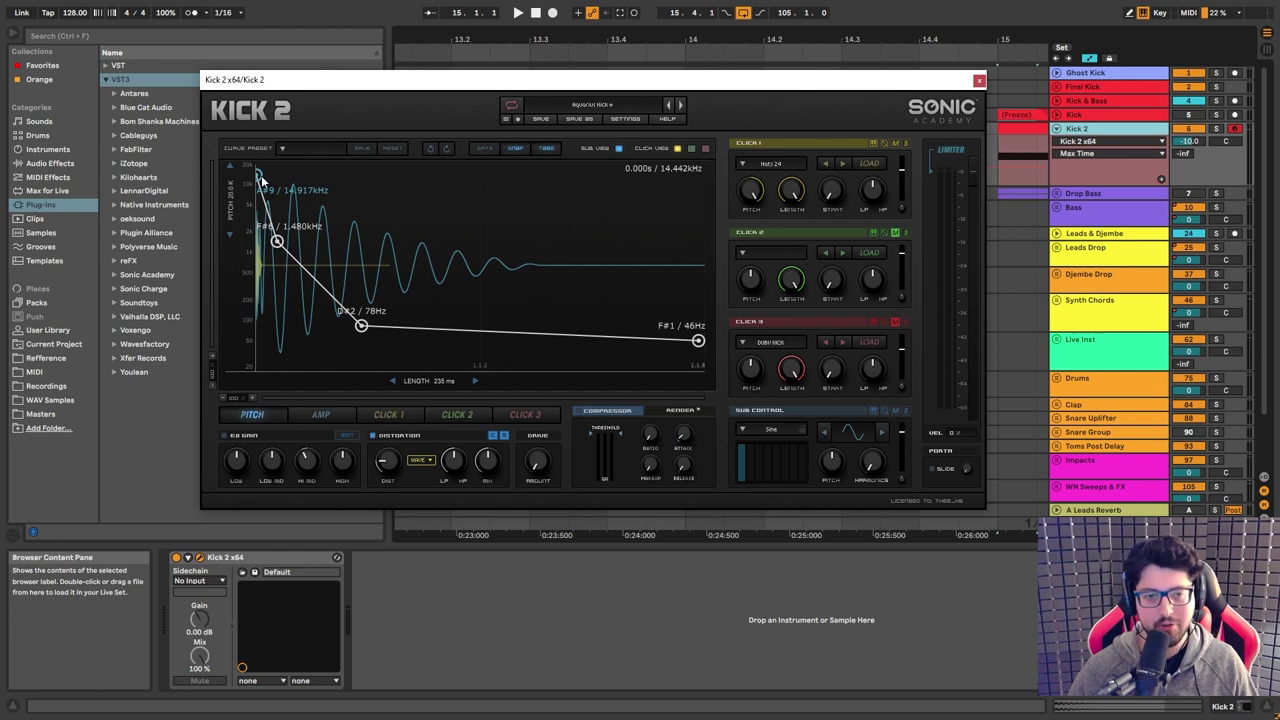
left_click_drag(261, 178, 259, 165)
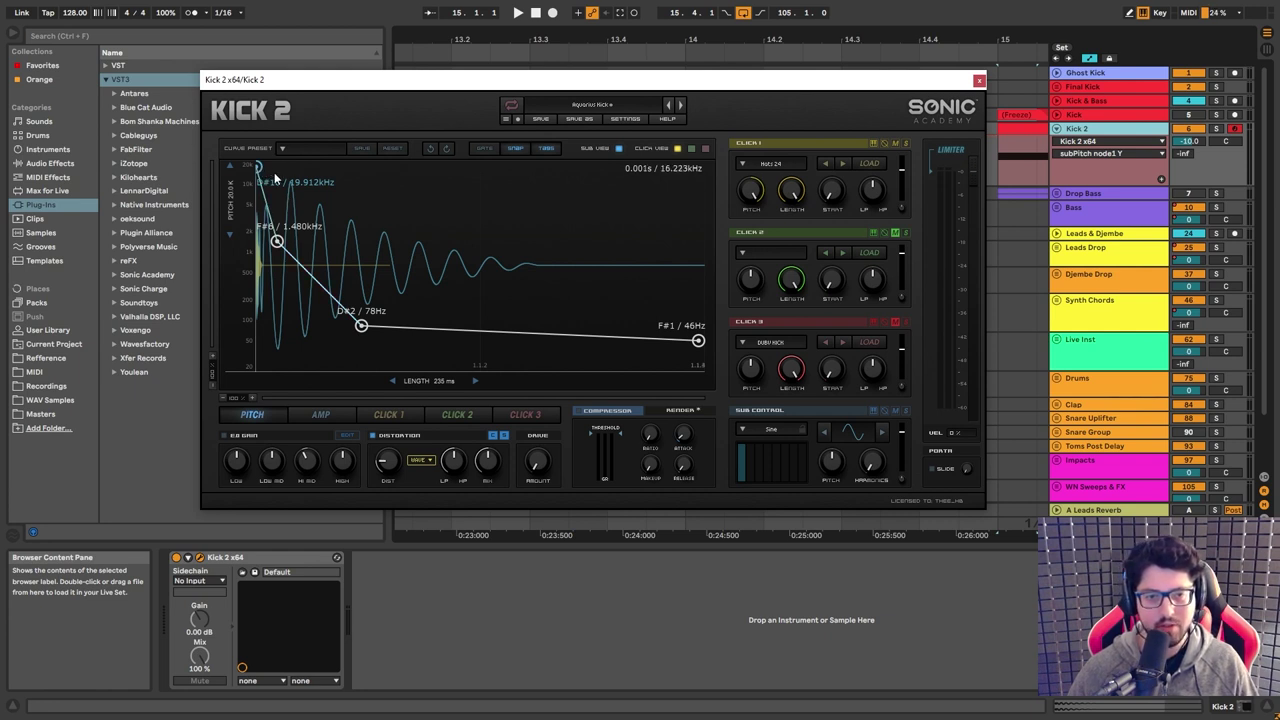
left_click(429, 150)
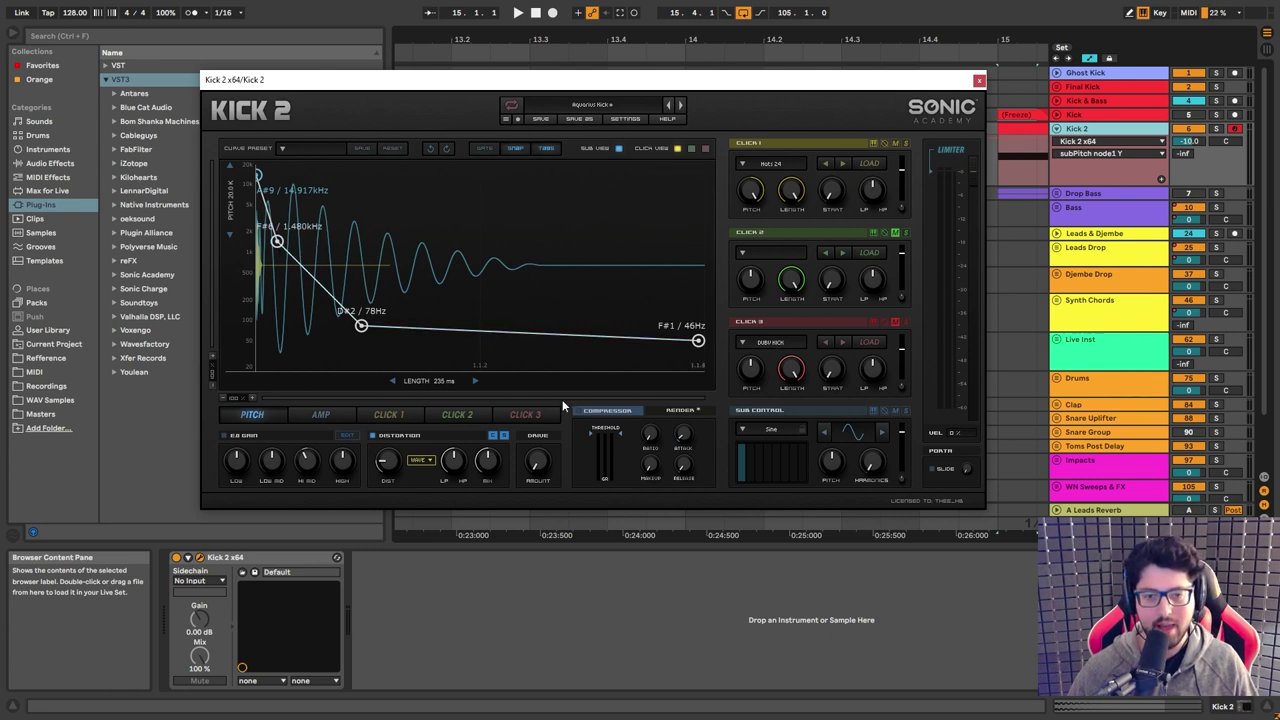
Try reshaping the kick's pitch envelope by removing its inner nodes and moving a new middle node between about 62 Hz and 494 Hz.
left_click_drag(361, 325, 341, 316)
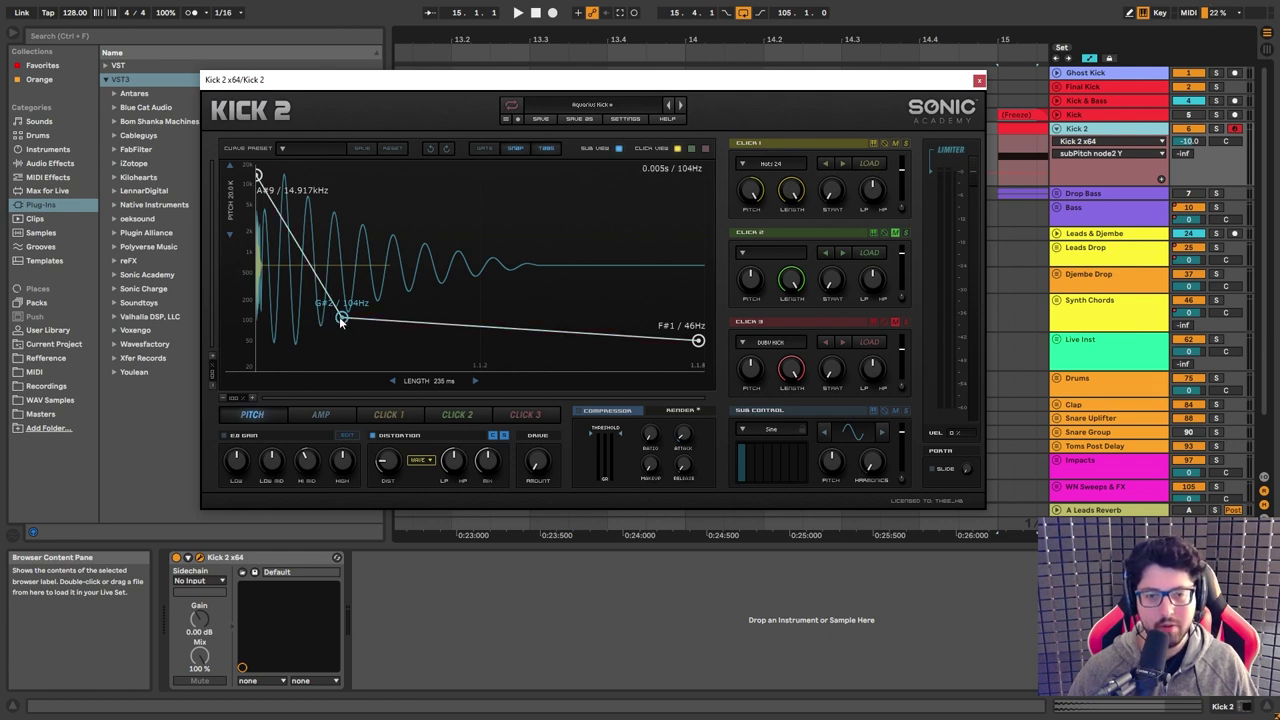
double_click(340, 317)
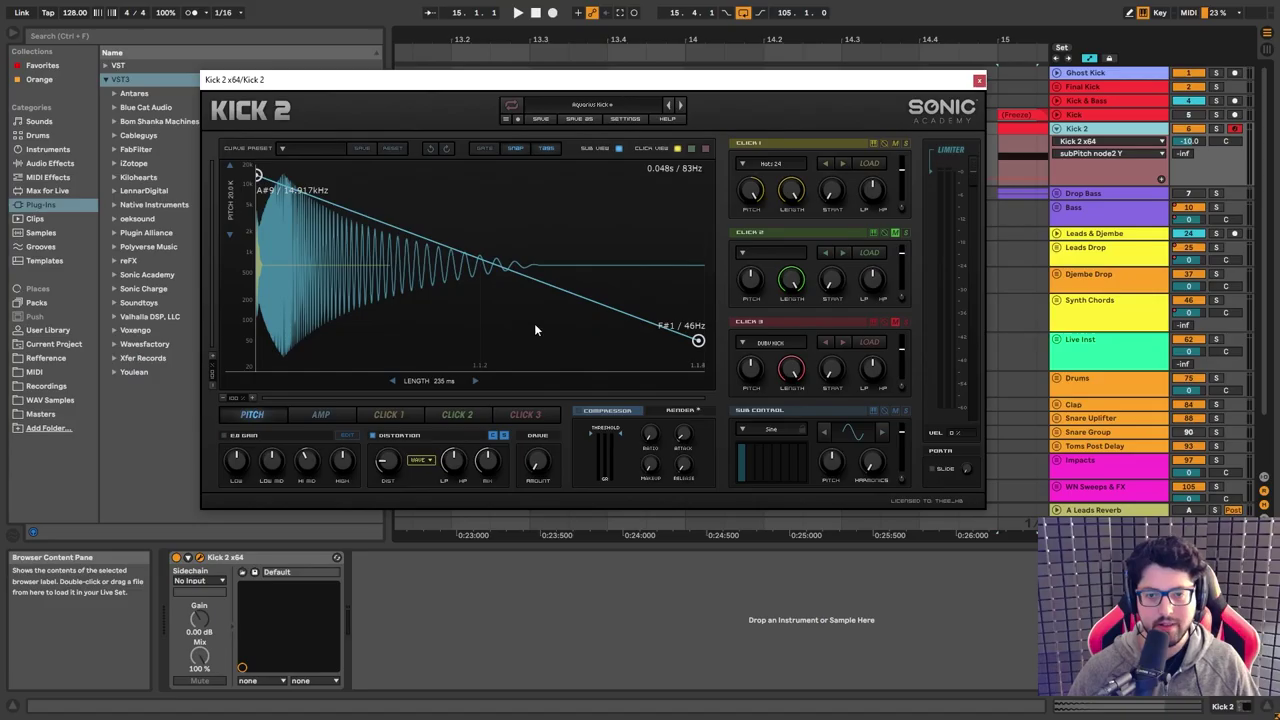
left_click_drag(400, 228, 307, 332)
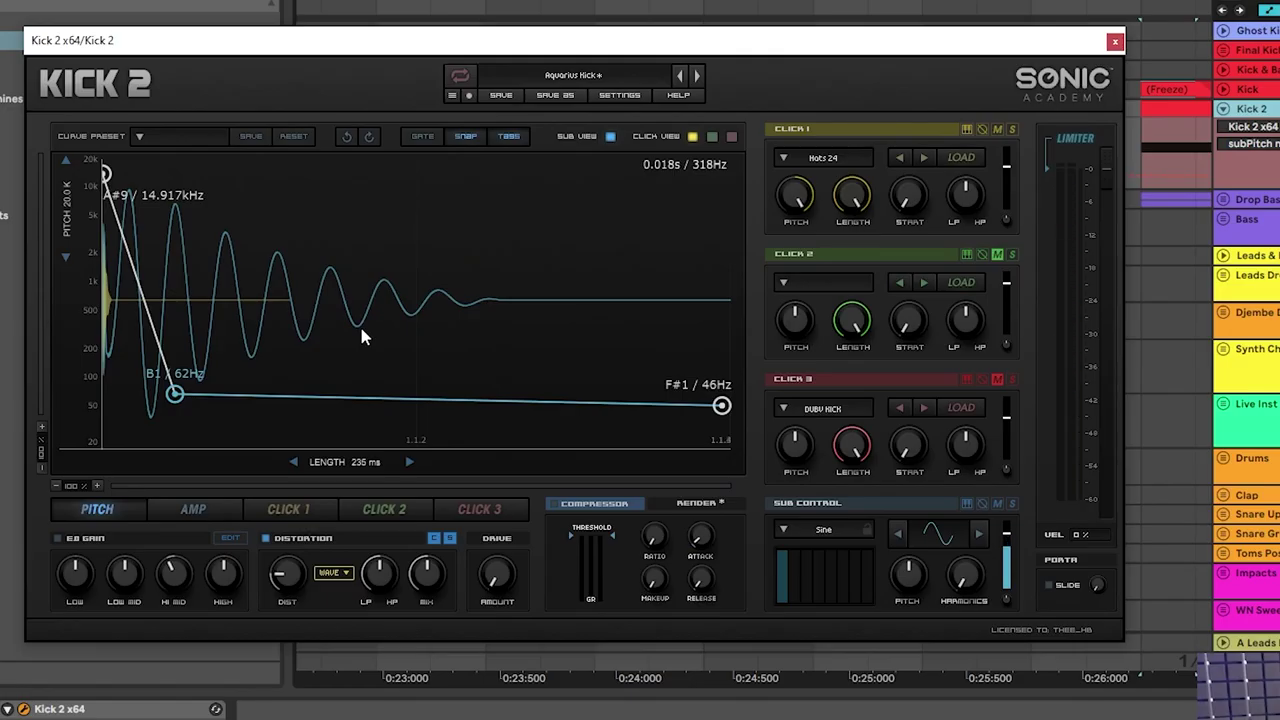
left_click_drag(175, 393, 267, 308)
left_click_drag(373, 273, 377, 280)
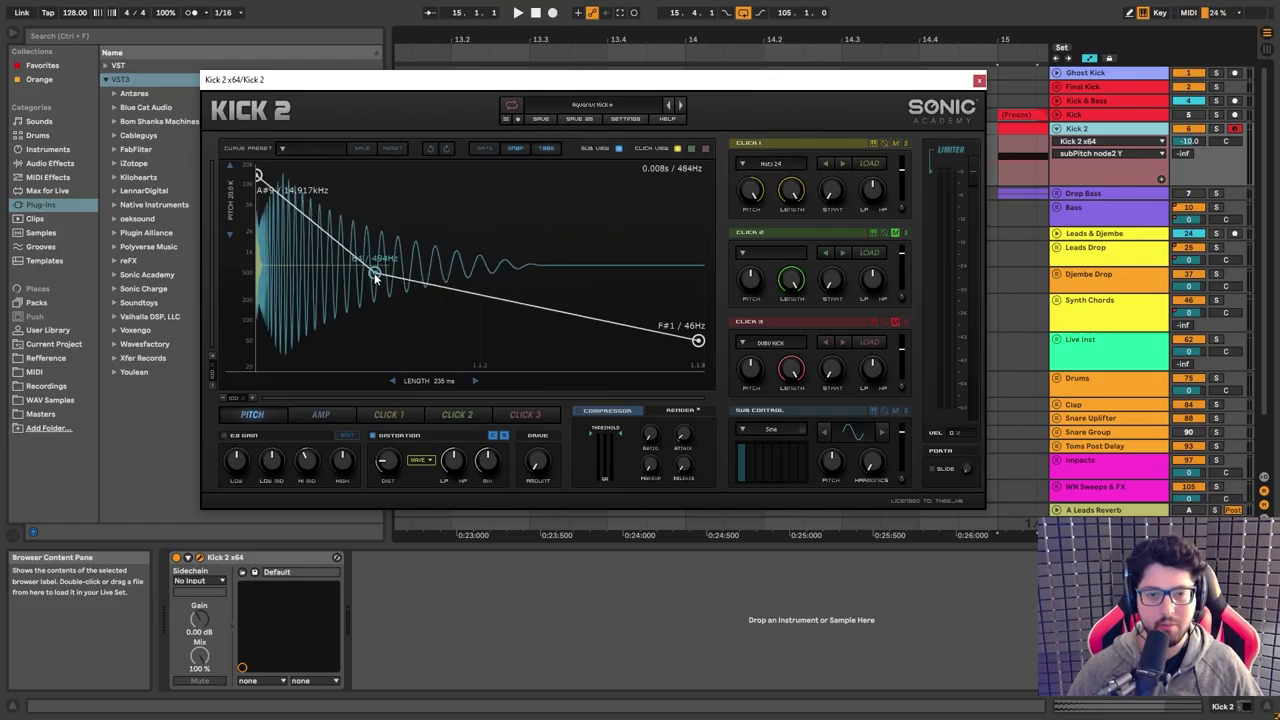
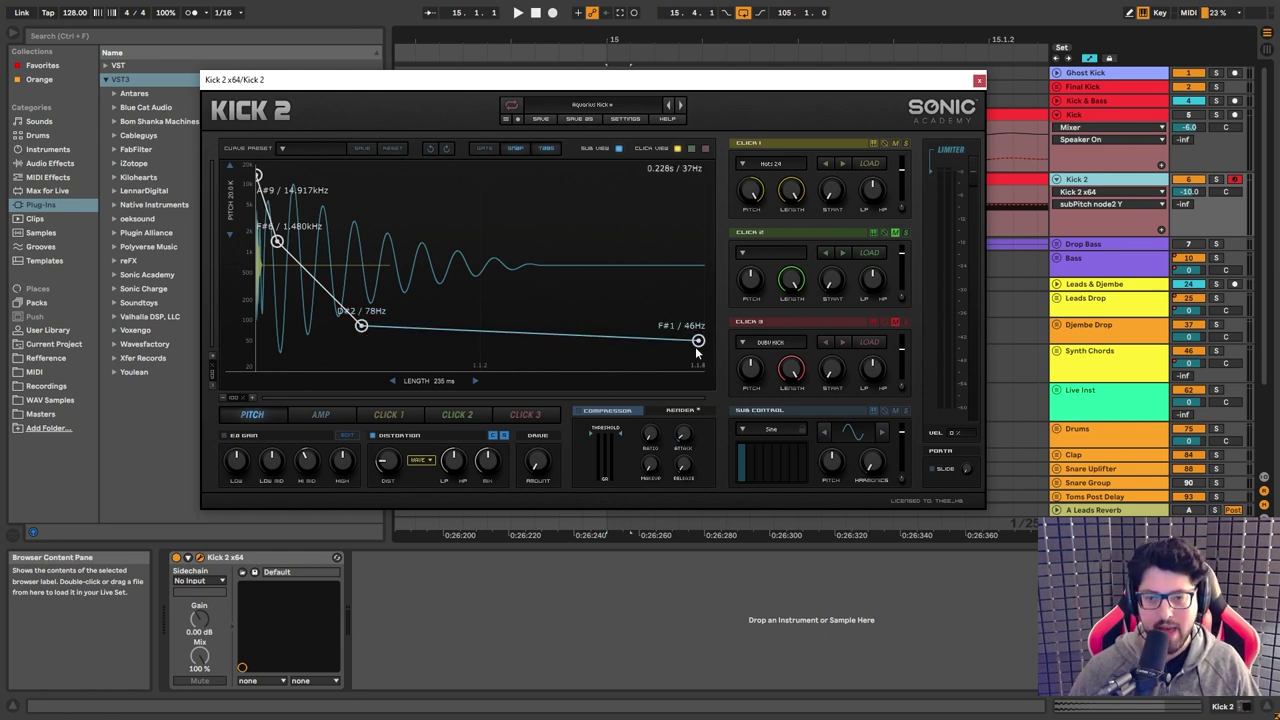
Examine the opening transient of the frozen kick waveform, selecting from the start of bar 15 through the first large cycle.
left_click(607, 191)
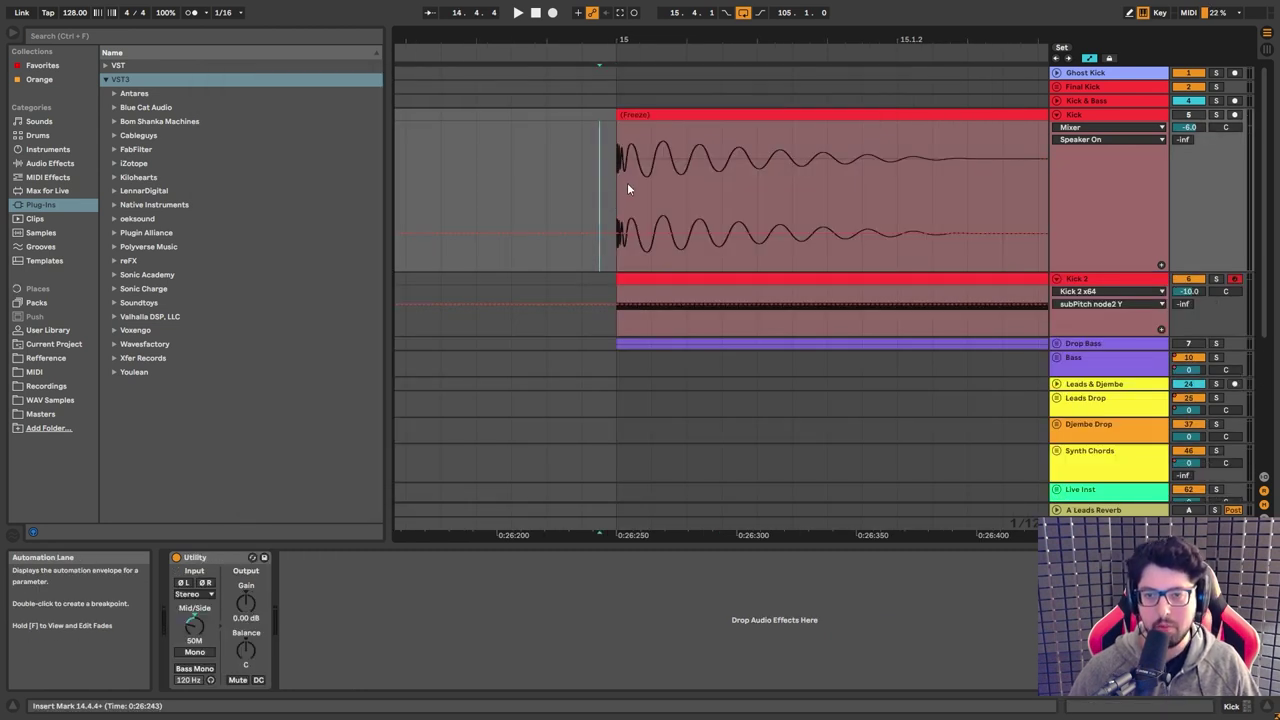
scroll(630, 185, "up", 2)
left_click(637, 182)
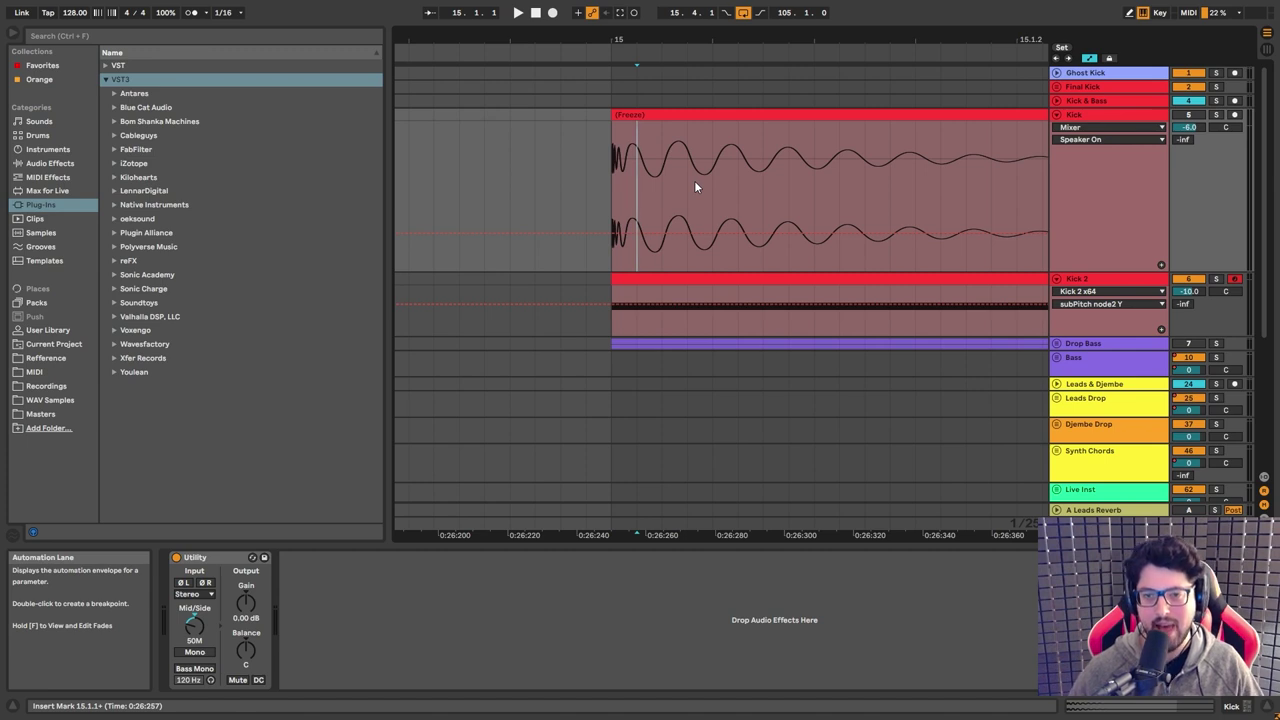
left_click_drag(678, 61, 678, 42)
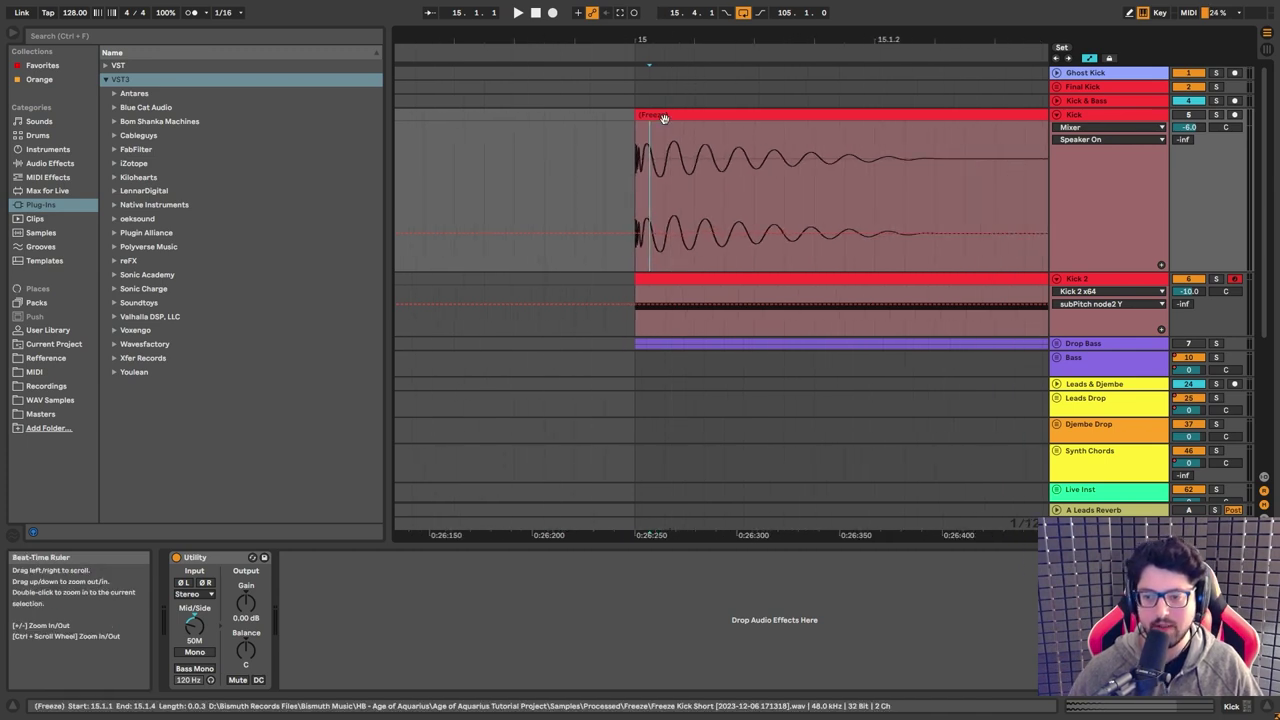
left_click_drag(633, 179, 651, 129)
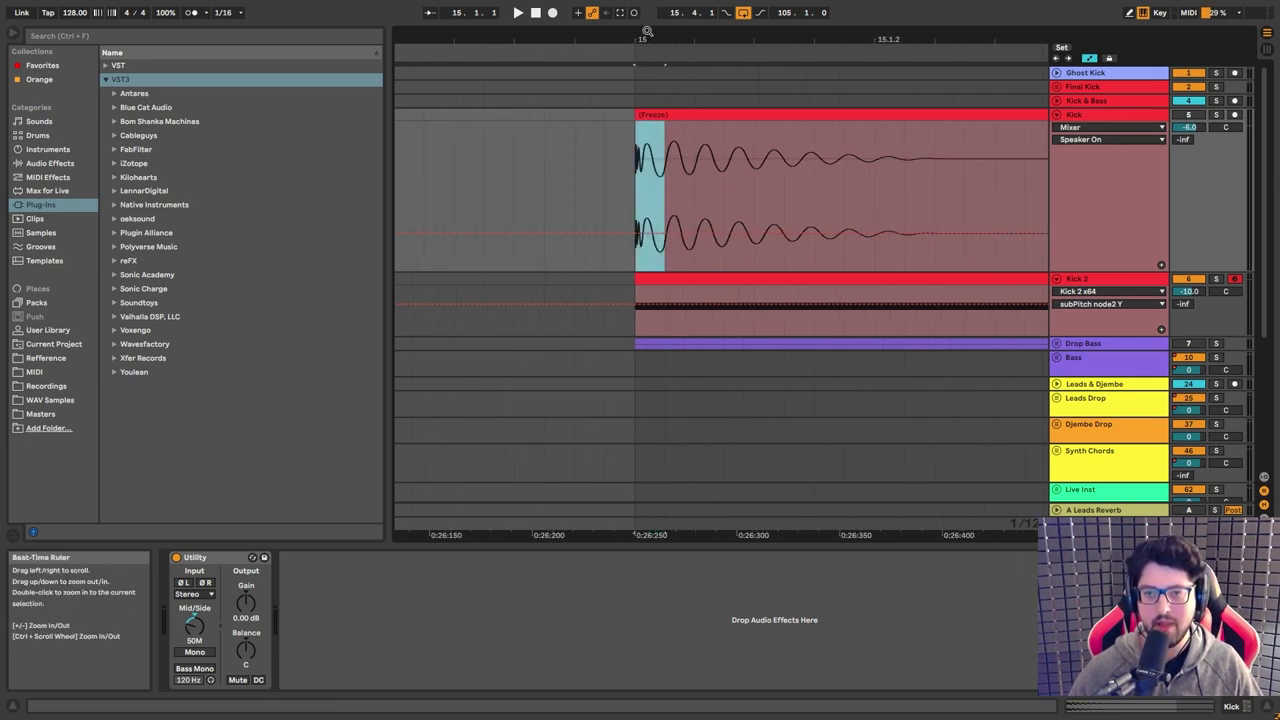
scroll(651, 170, "up", 2)
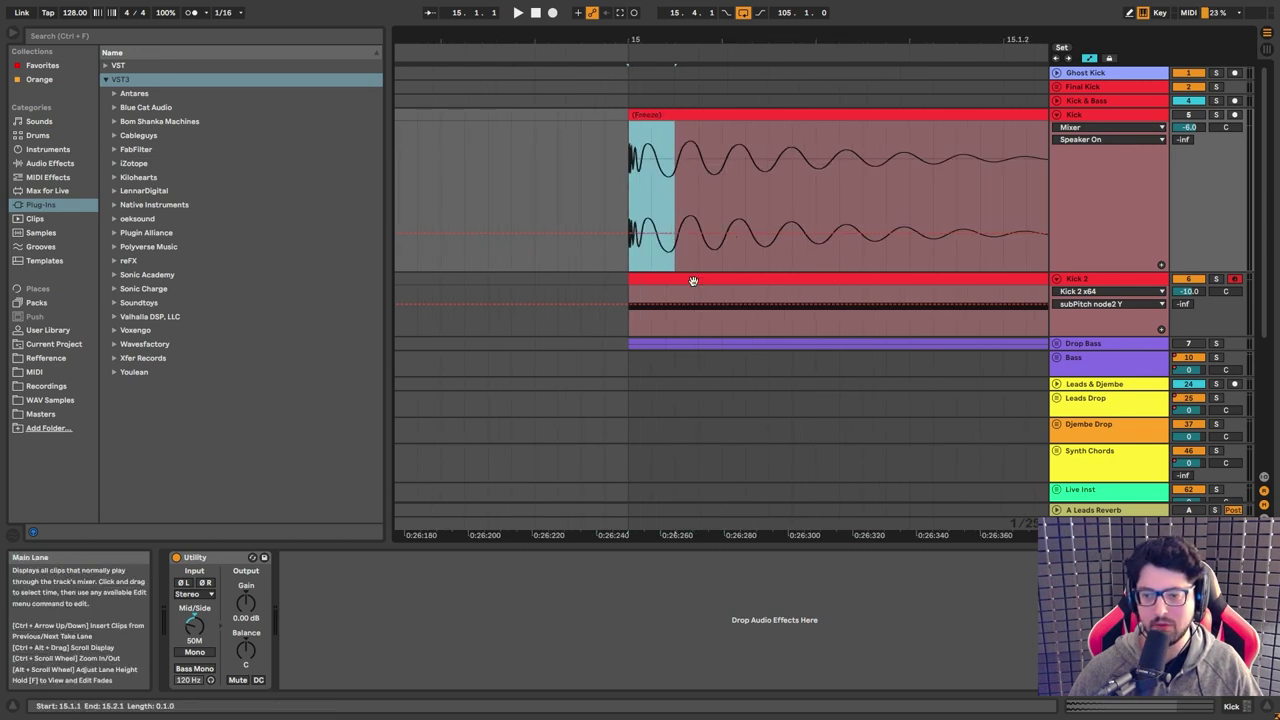
left_click(651, 194)
scroll(651, 125, "up", 2)
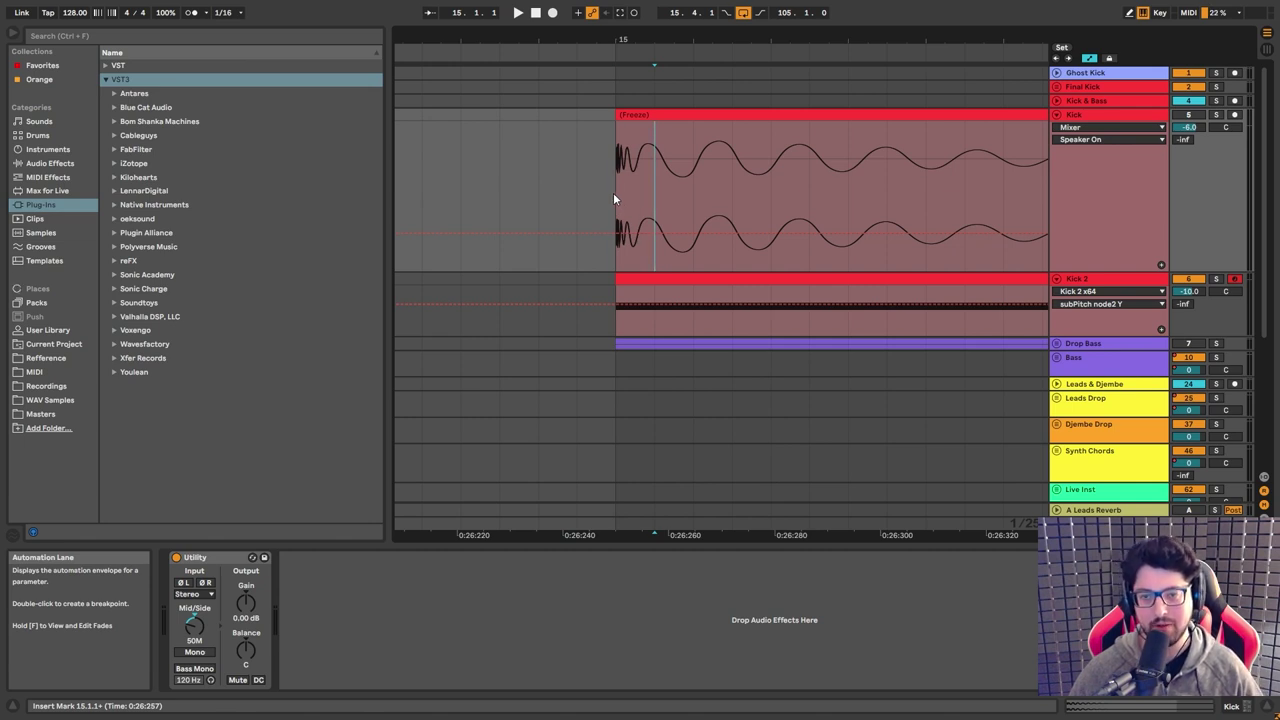
left_click_drag(613, 197, 640, 199)
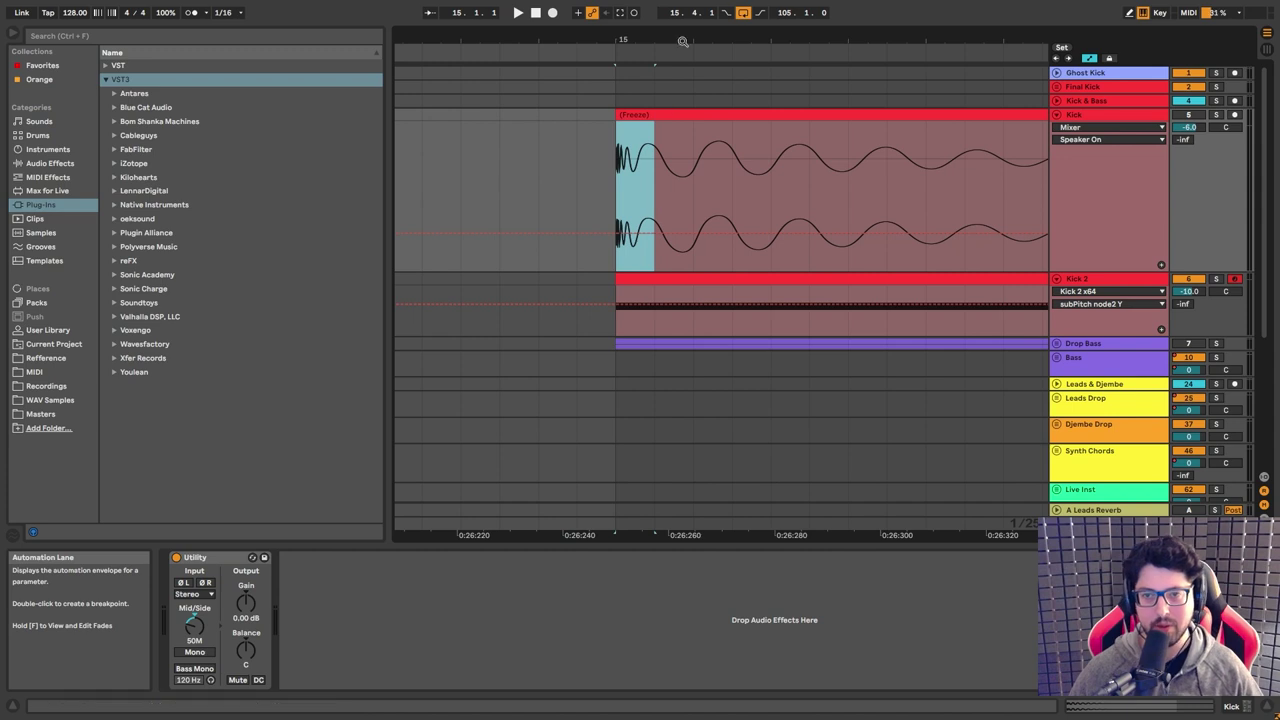
Examine the body and tail of the frozen kick waveform, selecting the decaying cycles that follow the transient.
left_click_drag(600, 90, 578, 75)
left_click_drag(650, 165, 506, 170)
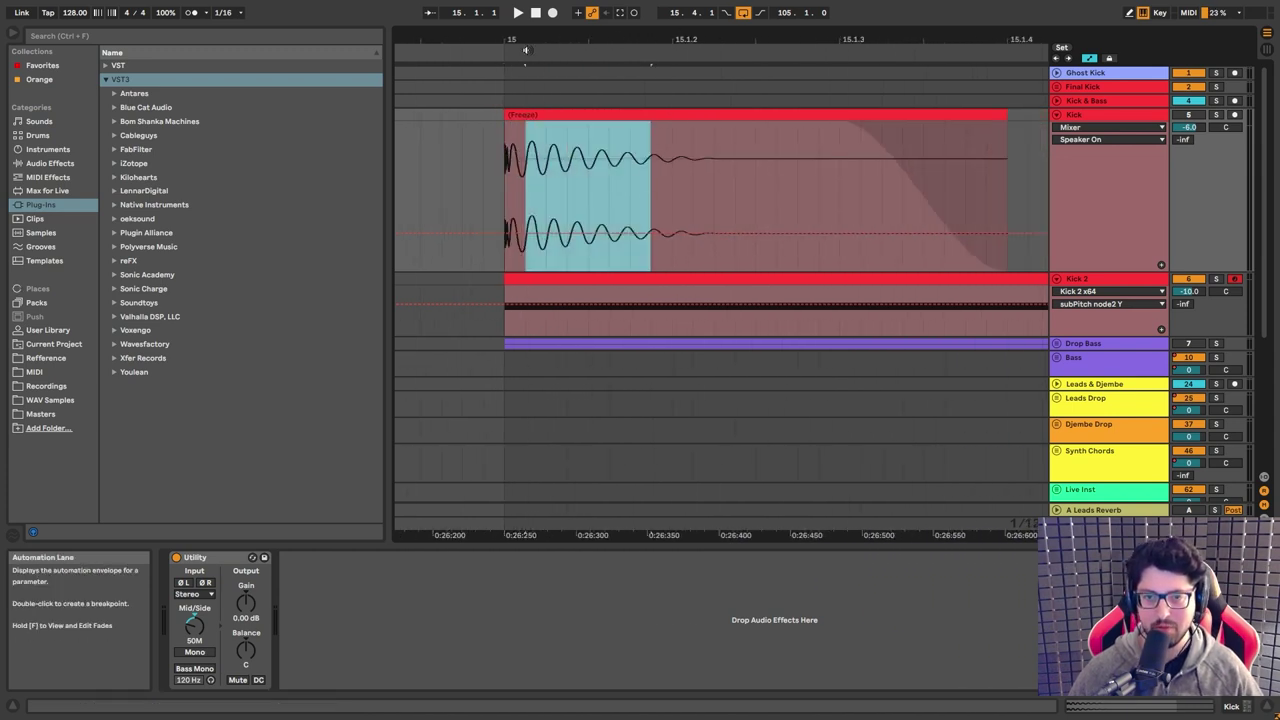
scroll(530, 180, "up", 3)
left_click(491, 190)
left_click_drag(910, 196, 674, 180)
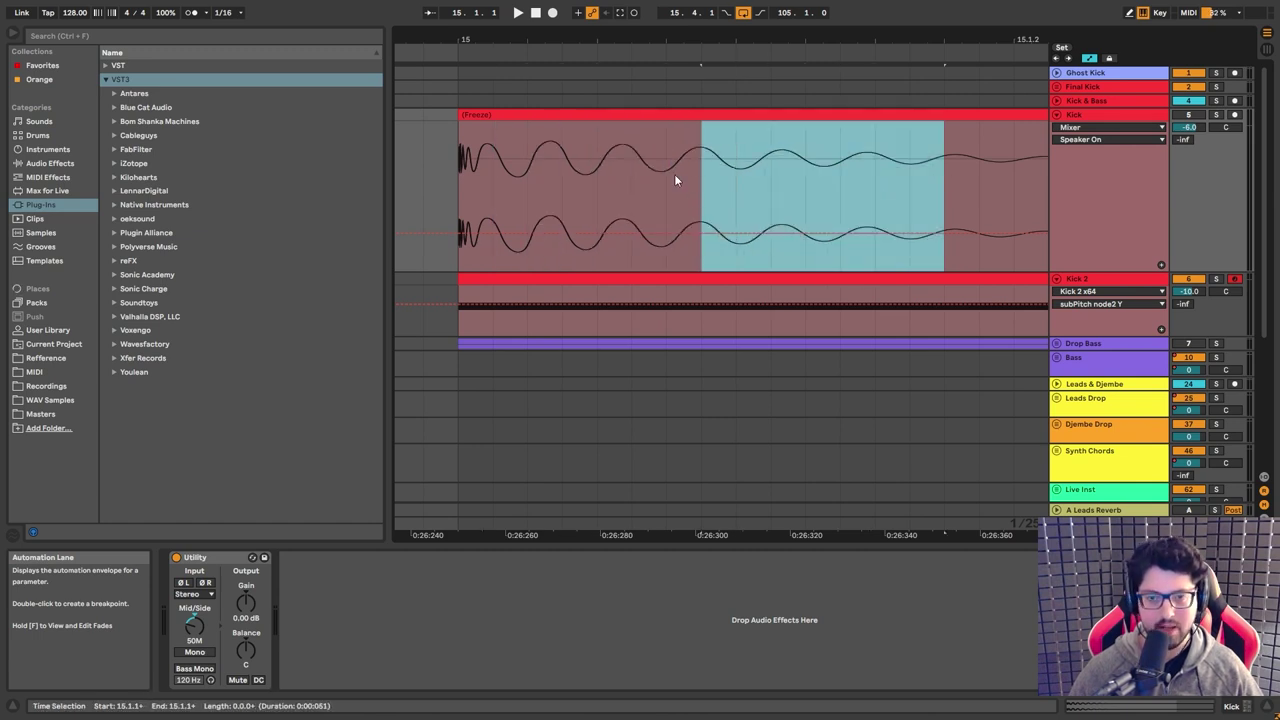
left_click_drag(525, 176, 911, 203)
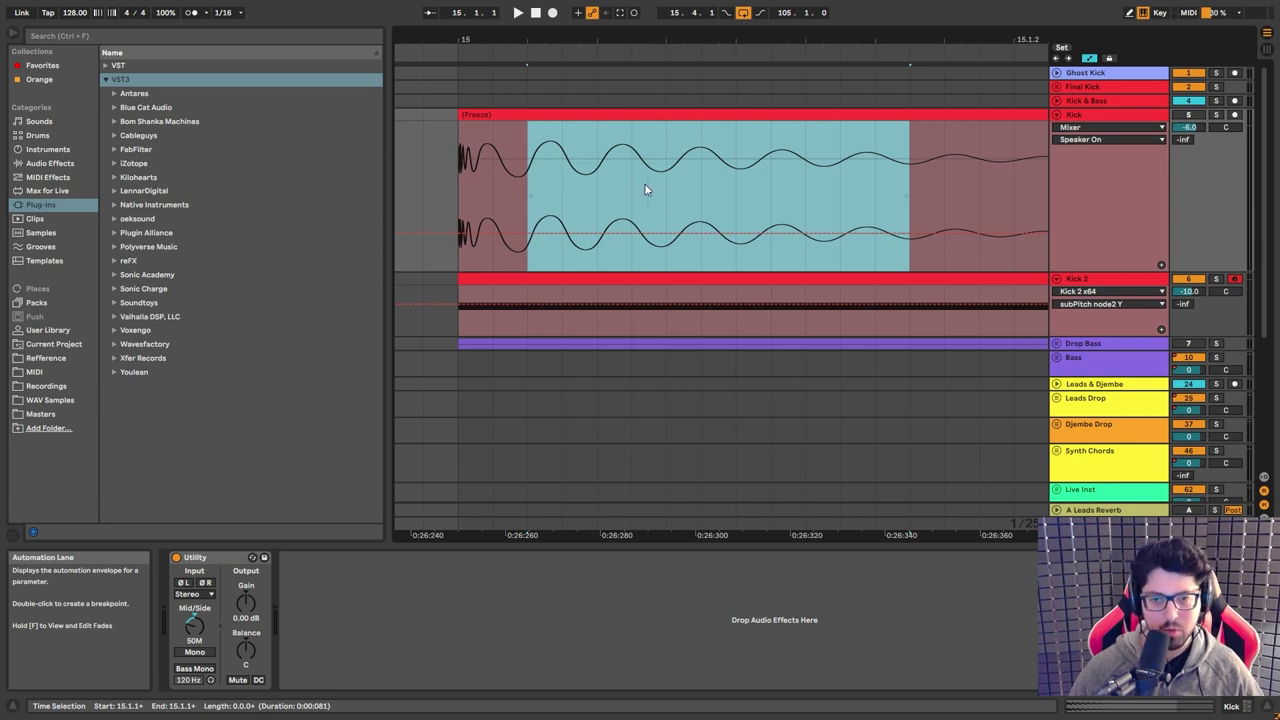
Select from just before bar 15 through the kick's initial transient and inspect its fast opening cycles closely.
left_click_drag(510, 165, 440, 170)
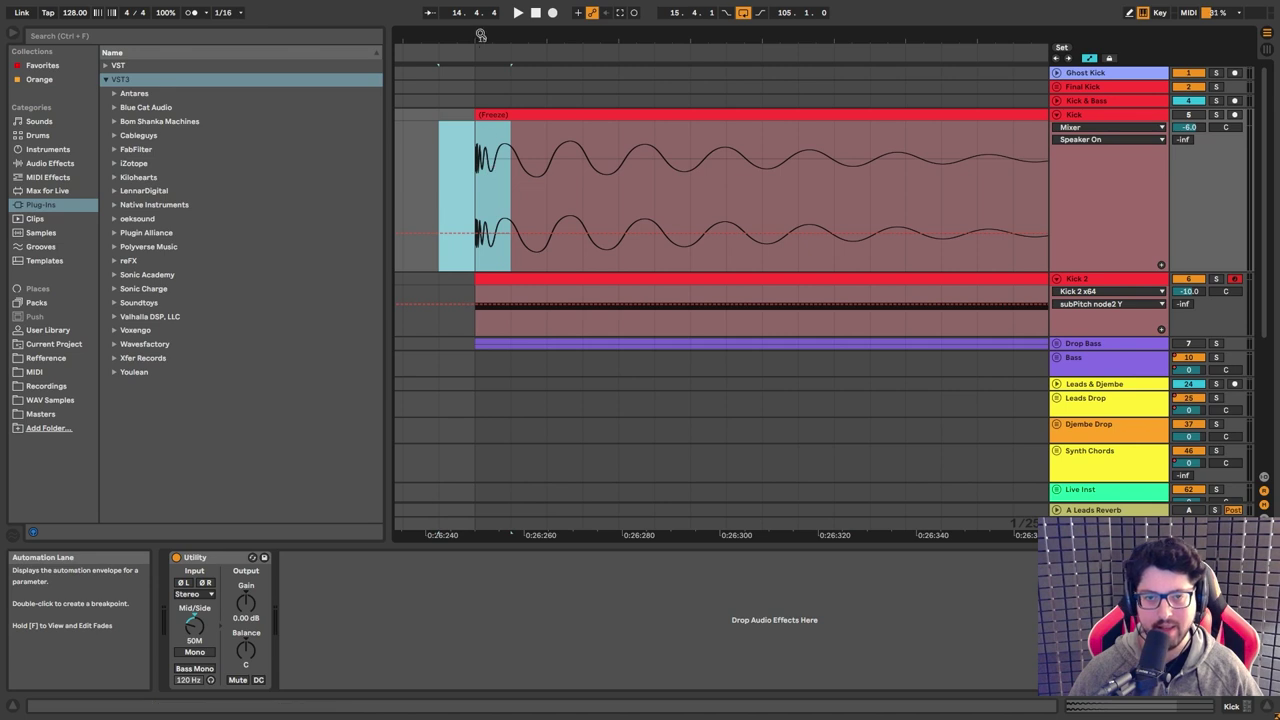
left_click_drag(490, 72, 490, 168)
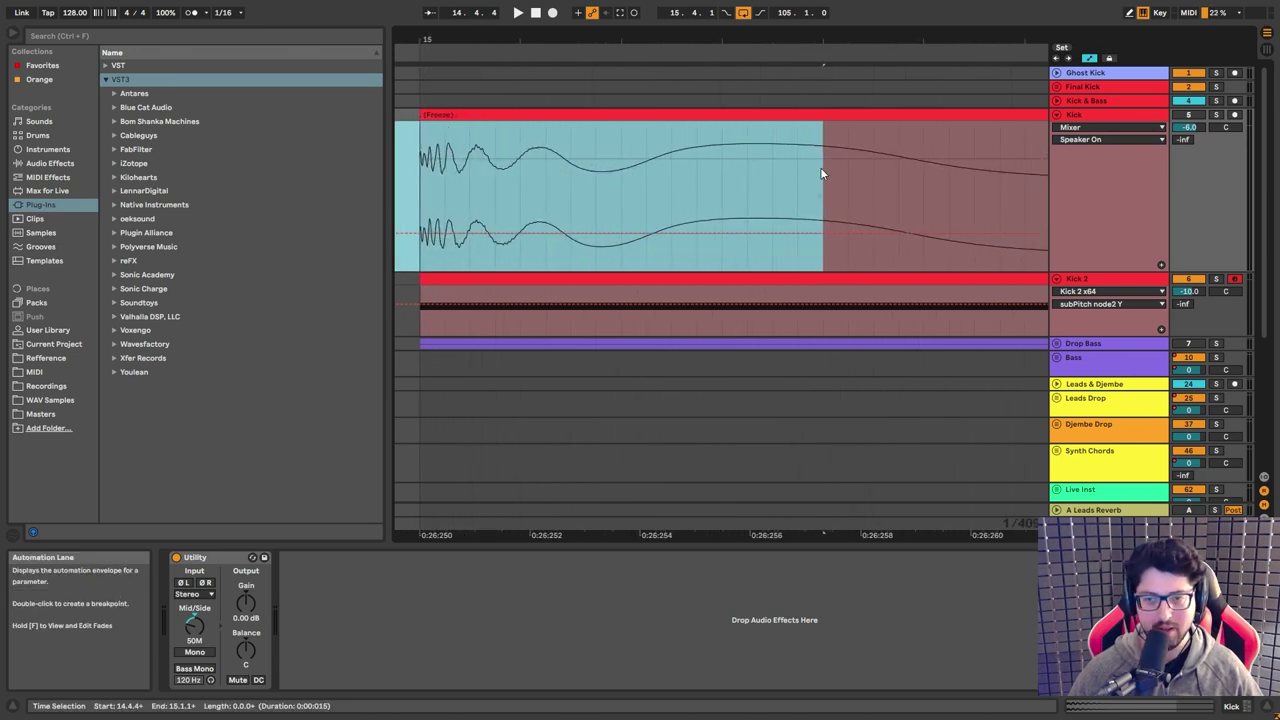
Try removing the 1.480 kHz pitch node and bending the remaining opening segment down to about 148 Hz, undoing the changes.
left_click(404, 291)
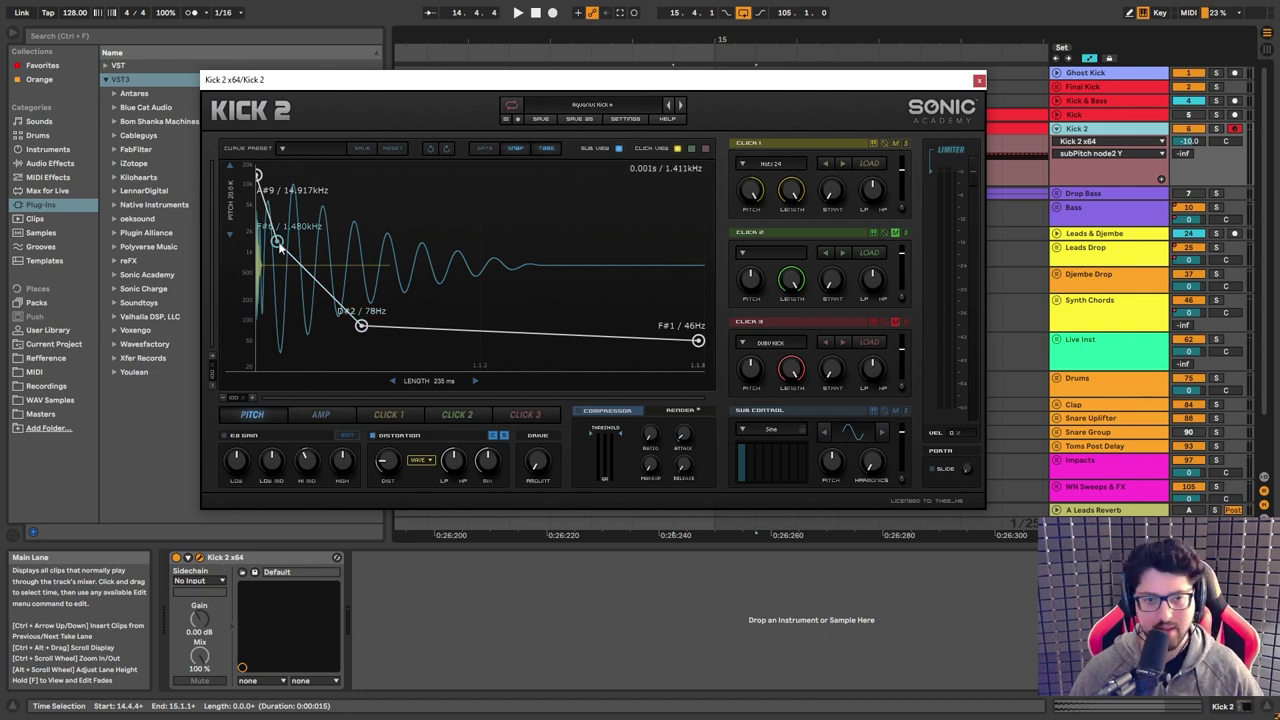
double_click(277, 243)
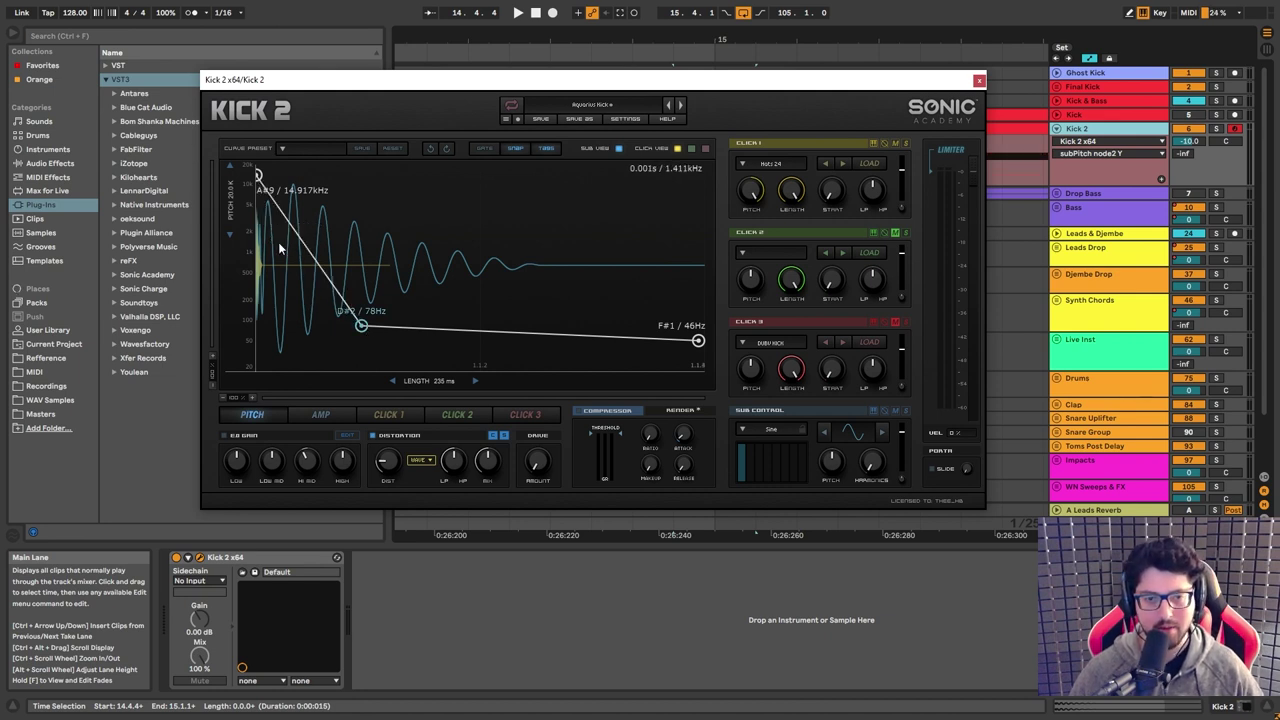
key("ctrl+z")
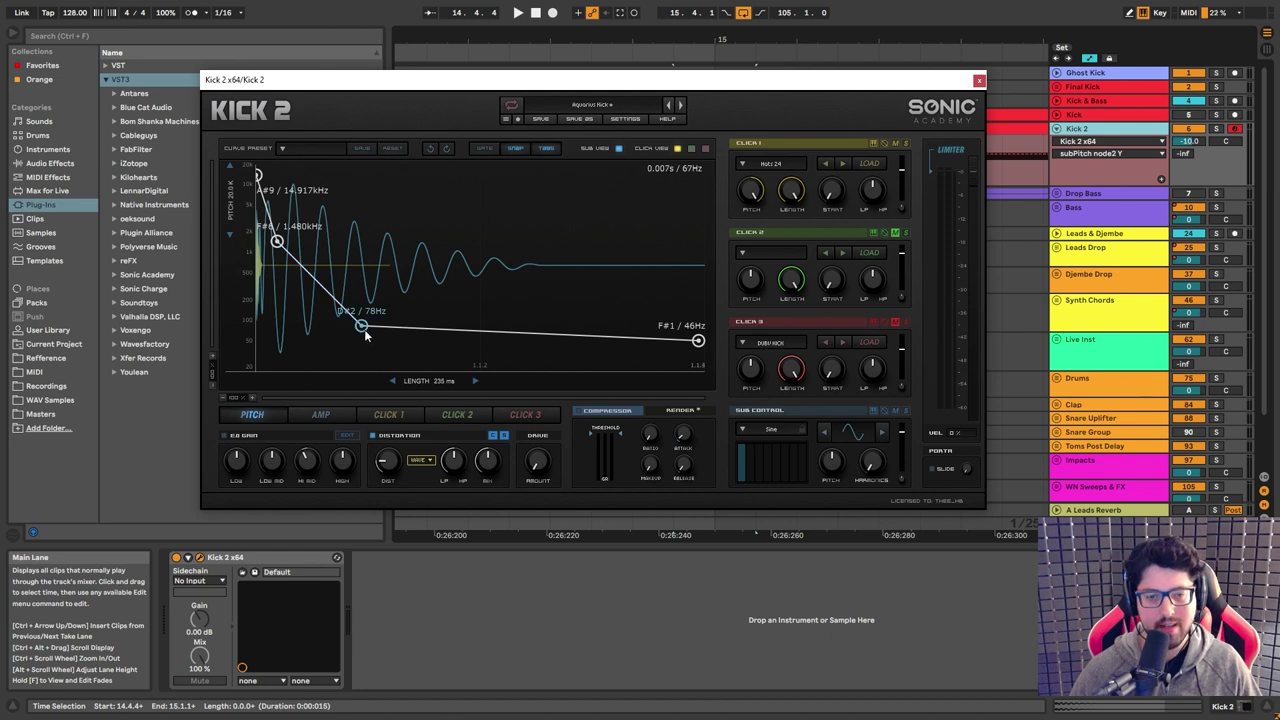
double_click(277, 242)
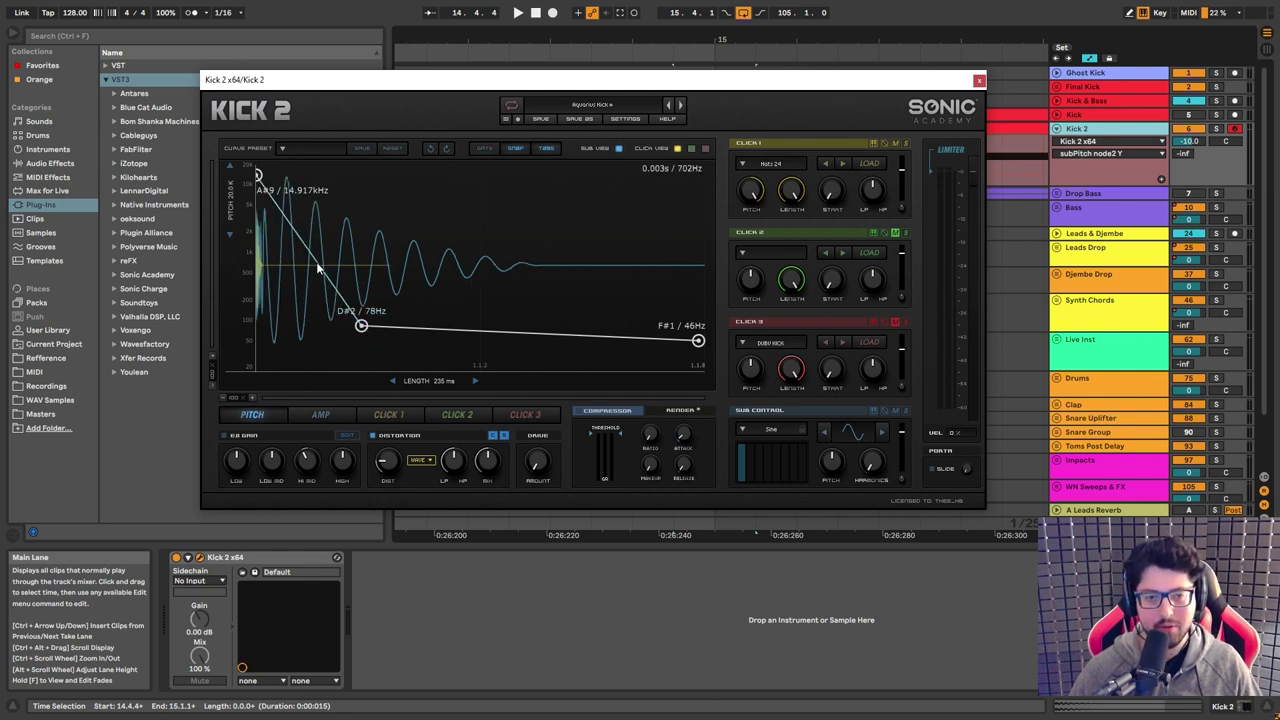
left_click_drag(316, 268, 319, 310)
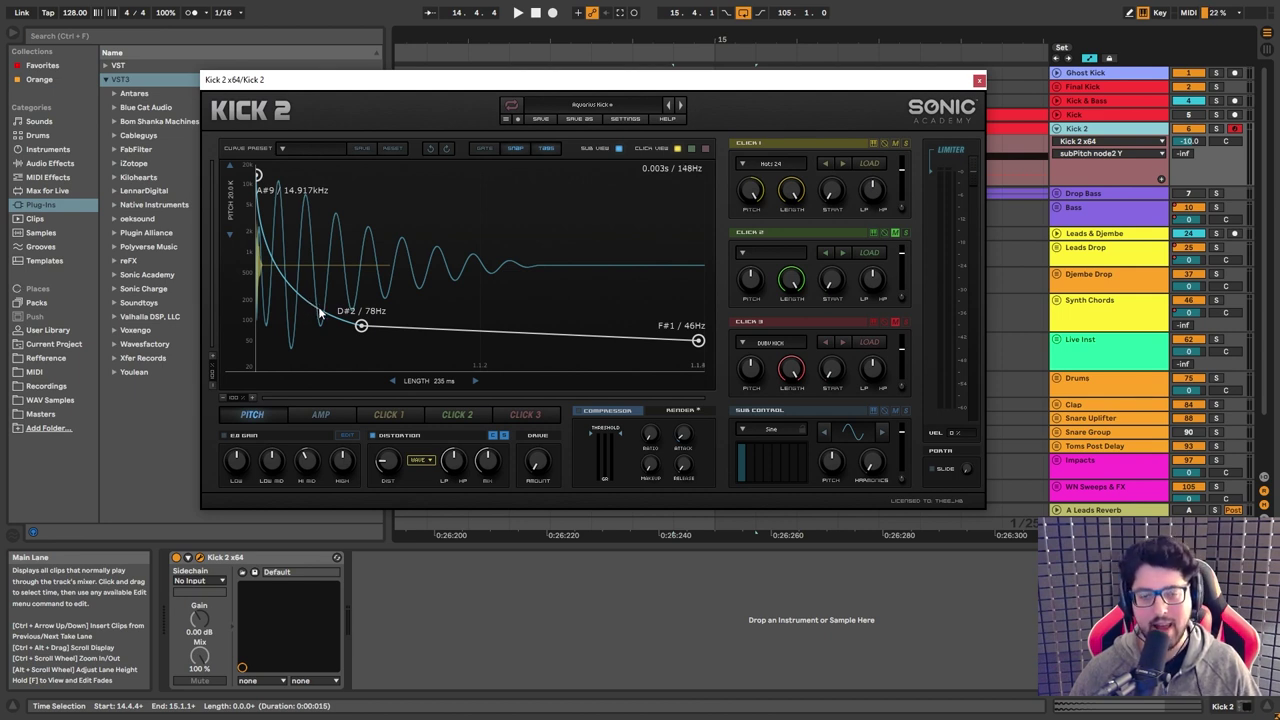
left_click(429, 149)
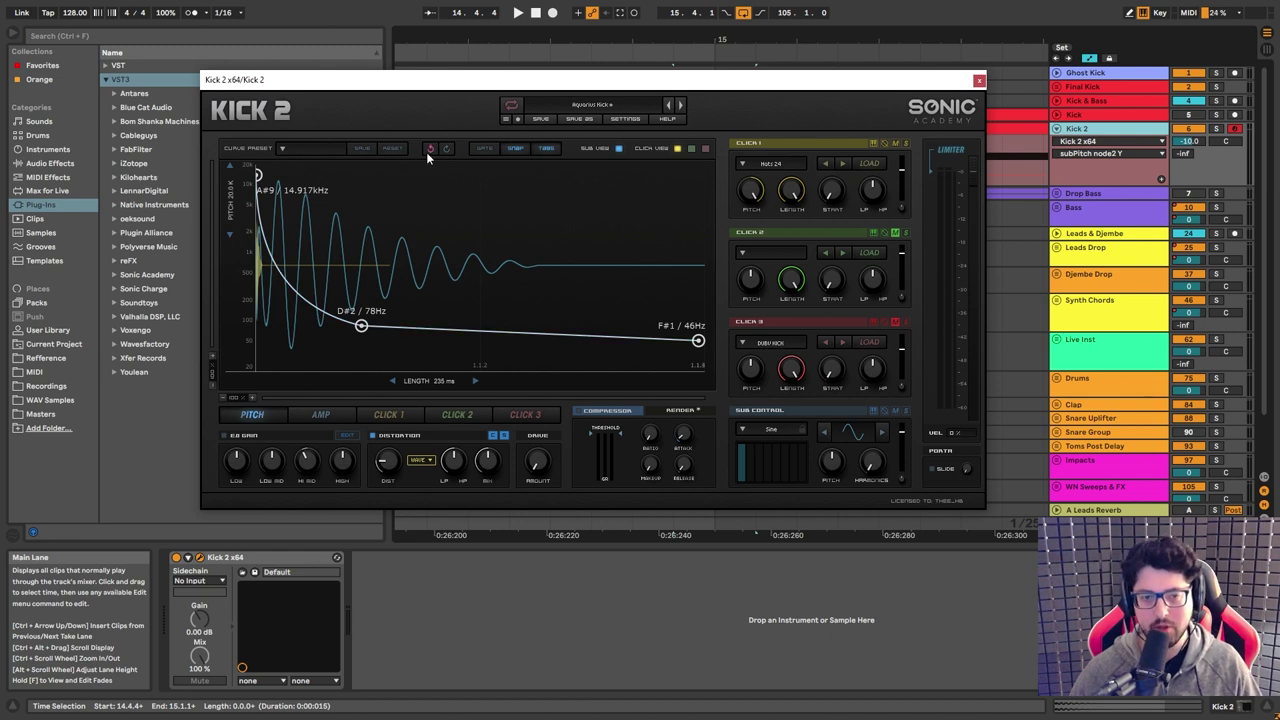
left_click(429, 152)
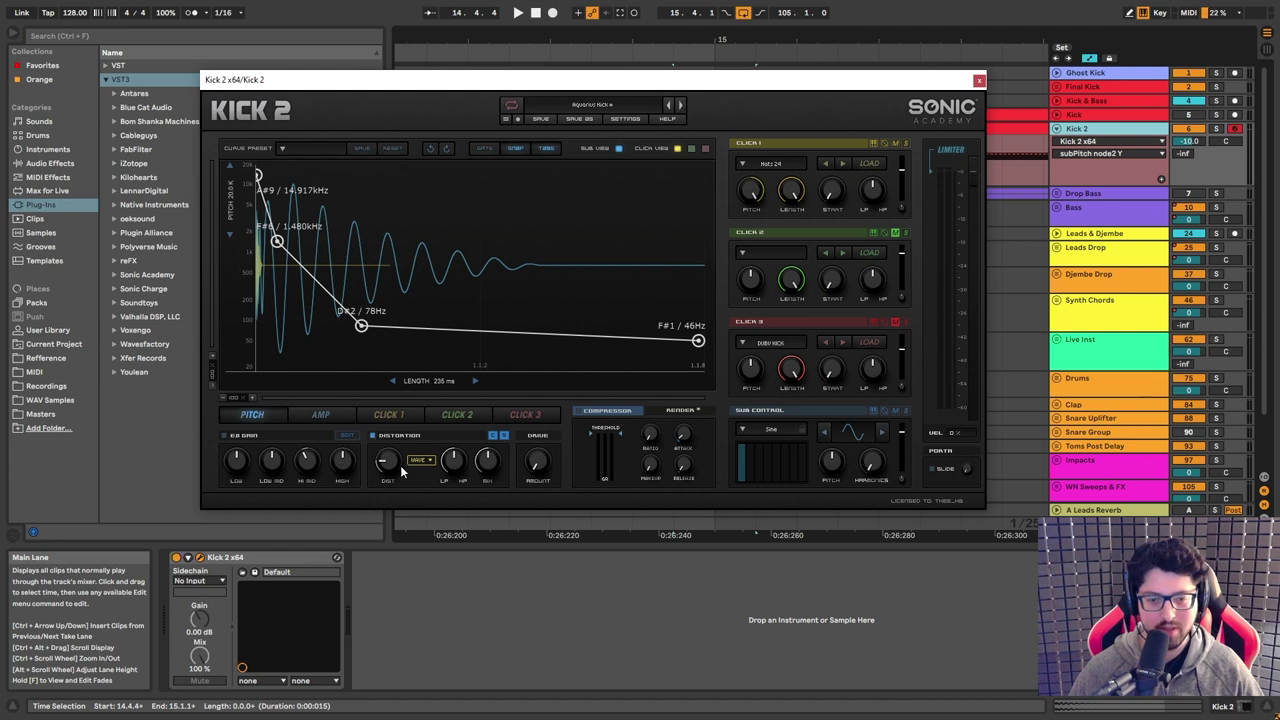
Look through the distortion types and try raising the sub's upper harmonics and harmonics amount before restoring them.
left_click(432, 463)
left_click(430, 505)
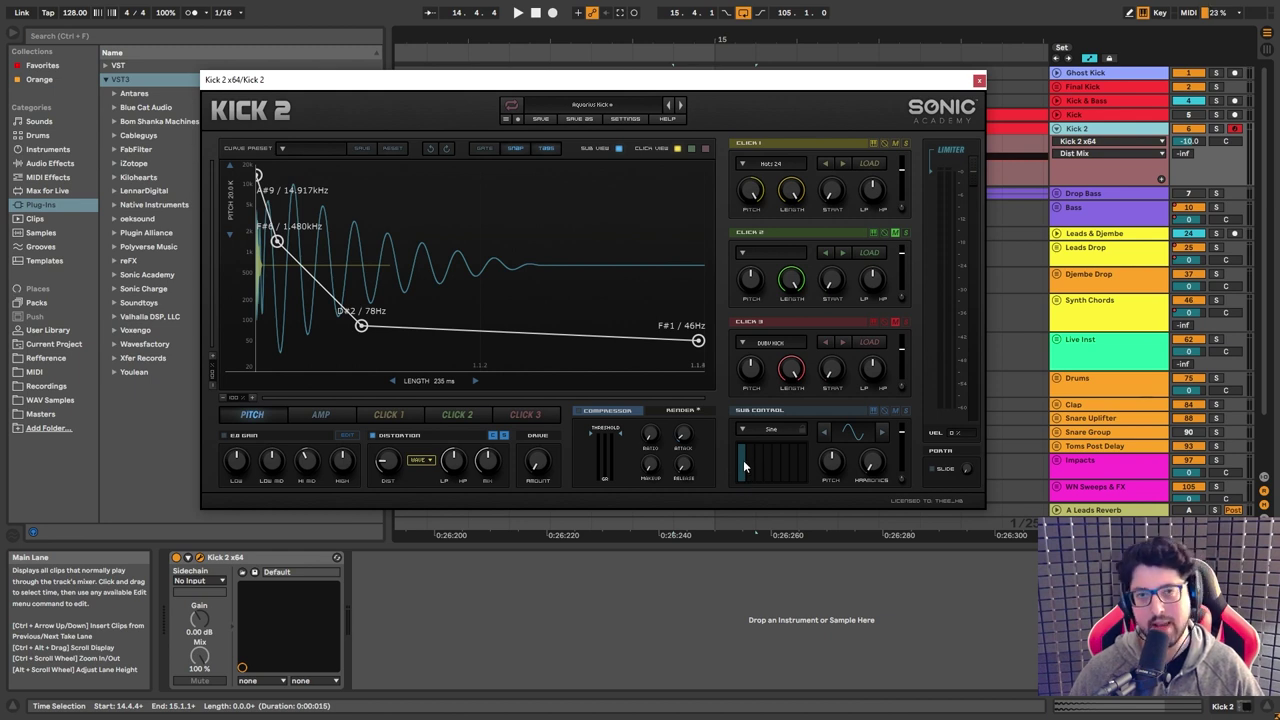
left_click_drag(752, 455, 774, 458)
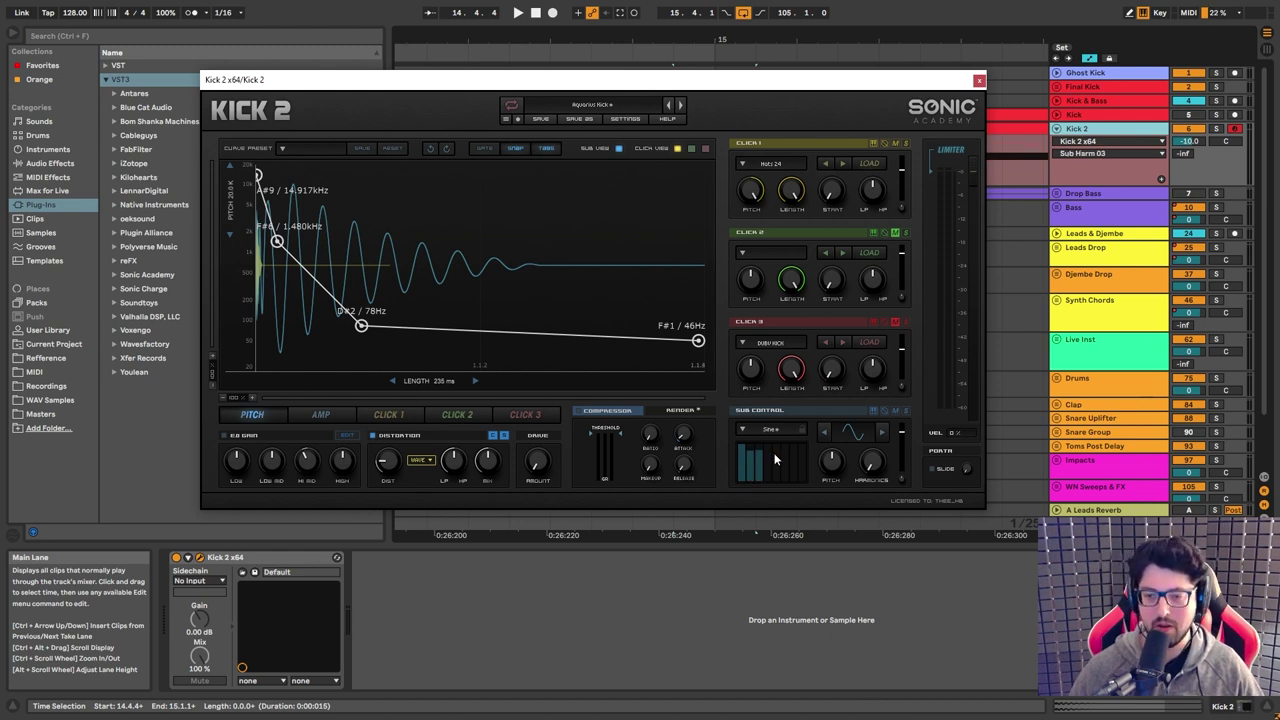
left_click_drag(870, 463, 884, 432)
left_click(745, 430)
left_click(749, 430)
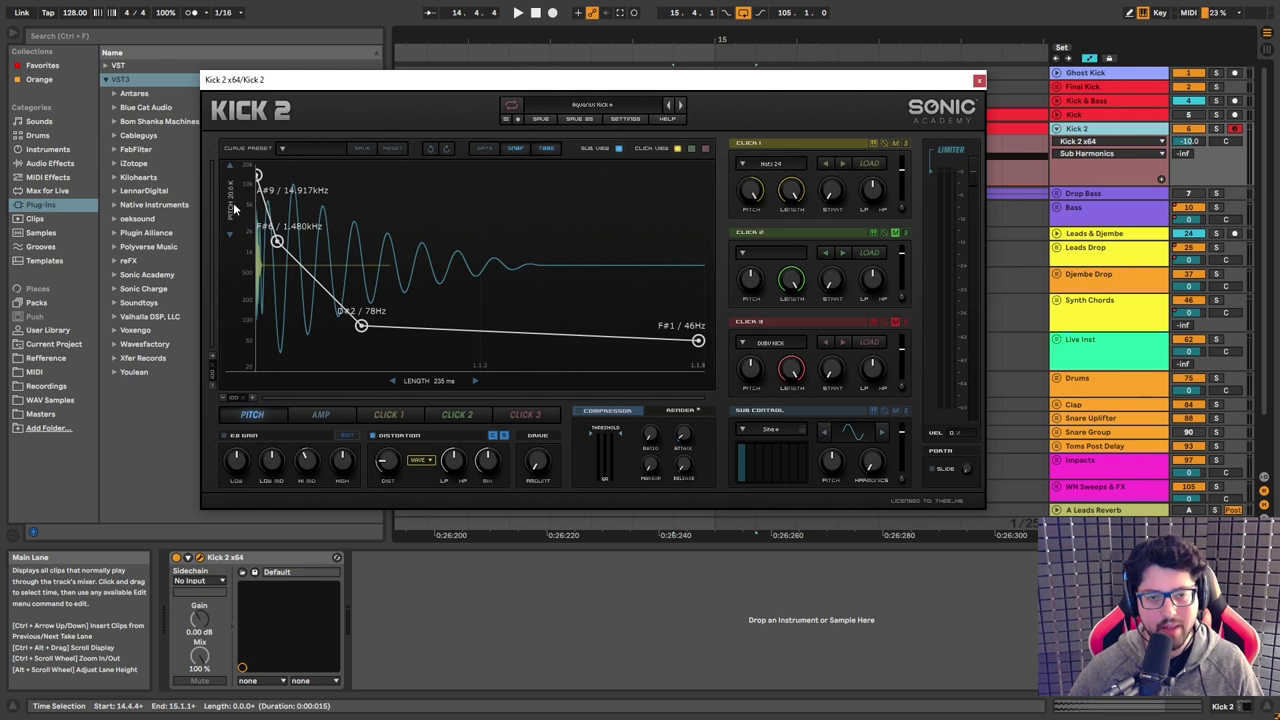
Try lowering the pitch envelope's maximum pitch and restore it to 20.0 K.
left_click_drag(236, 224, 242, 240)
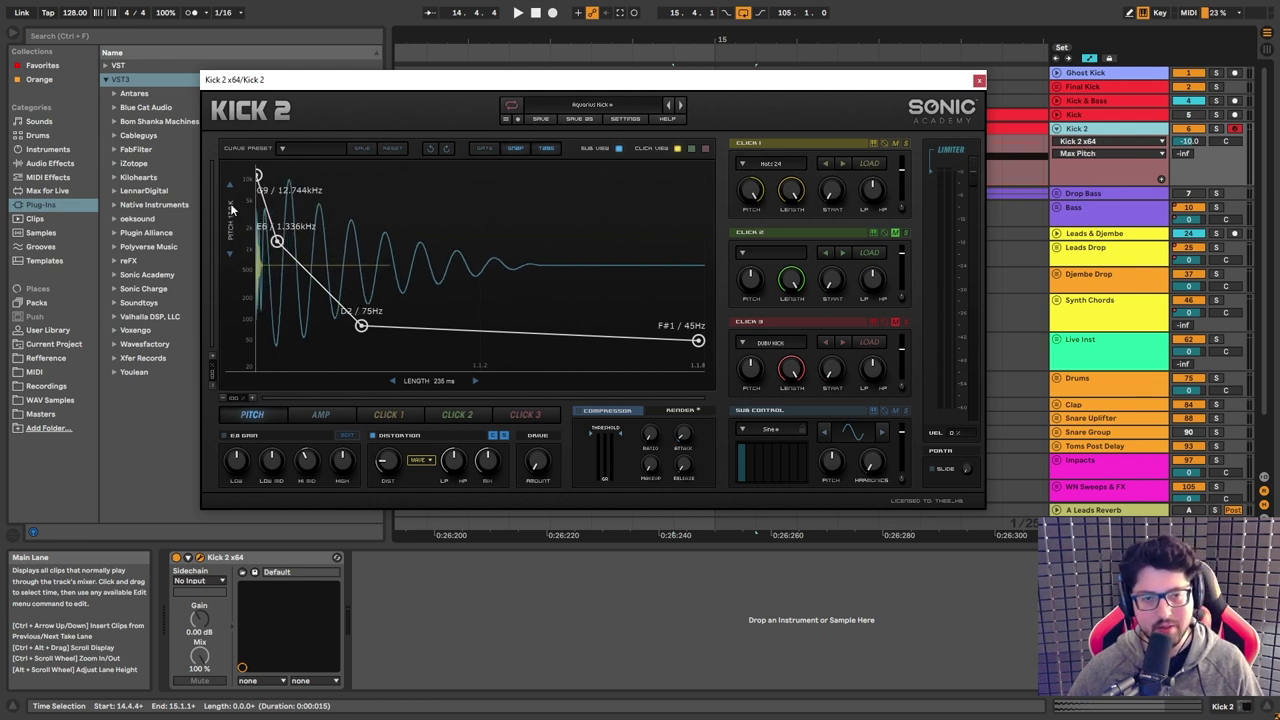
left_click_drag(228, 236, 229, 177)
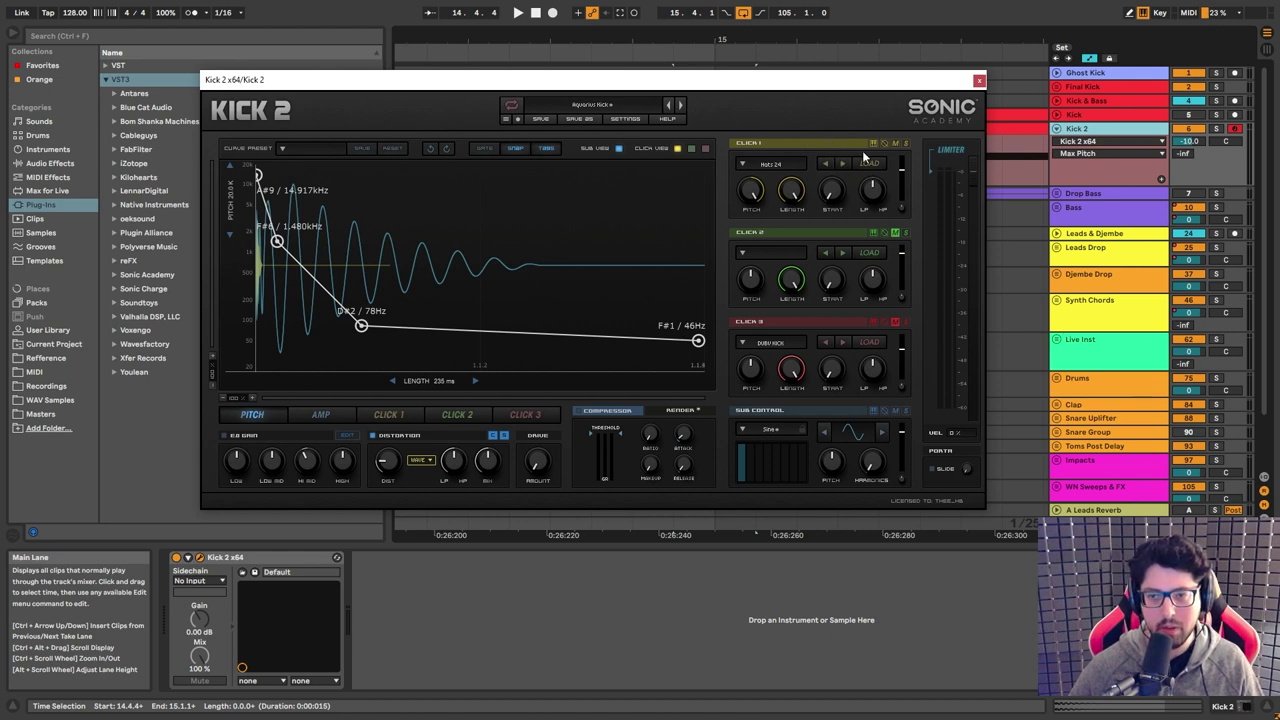
Examine Click 1's sample presets and its level, length and pitch controls, along with the amp envelope.
left_click(790, 175)
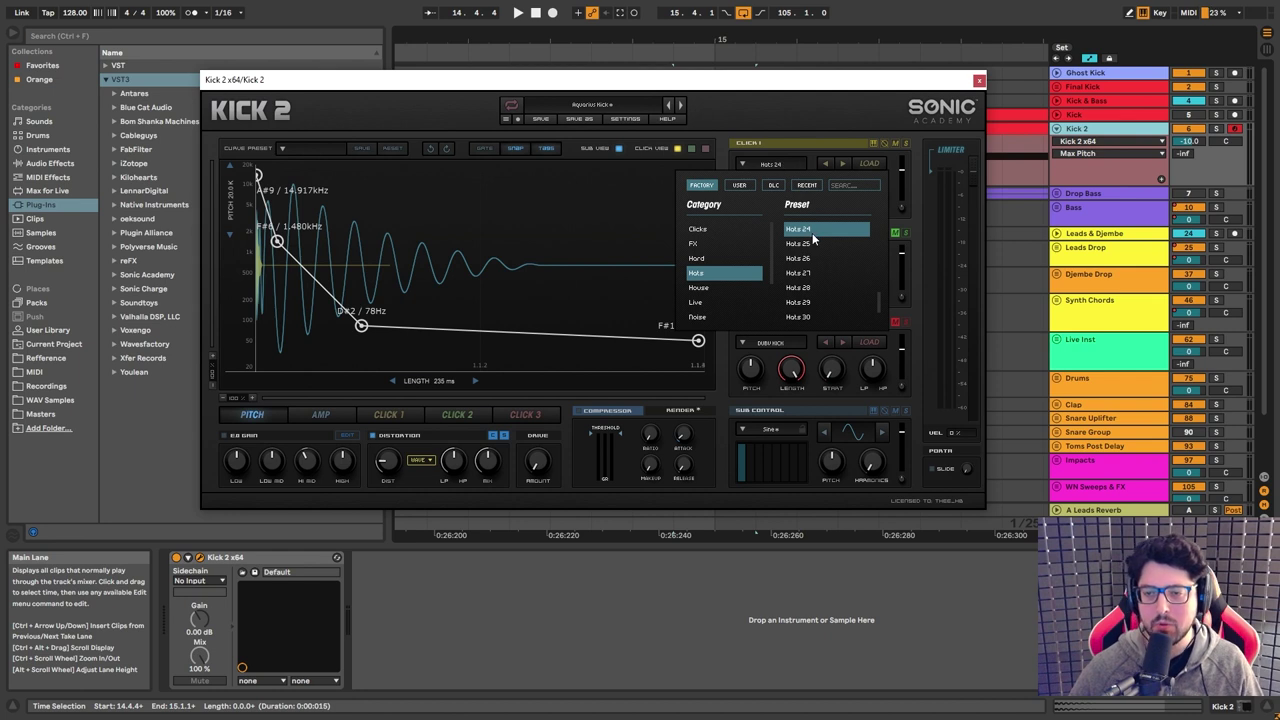
left_click(816, 124)
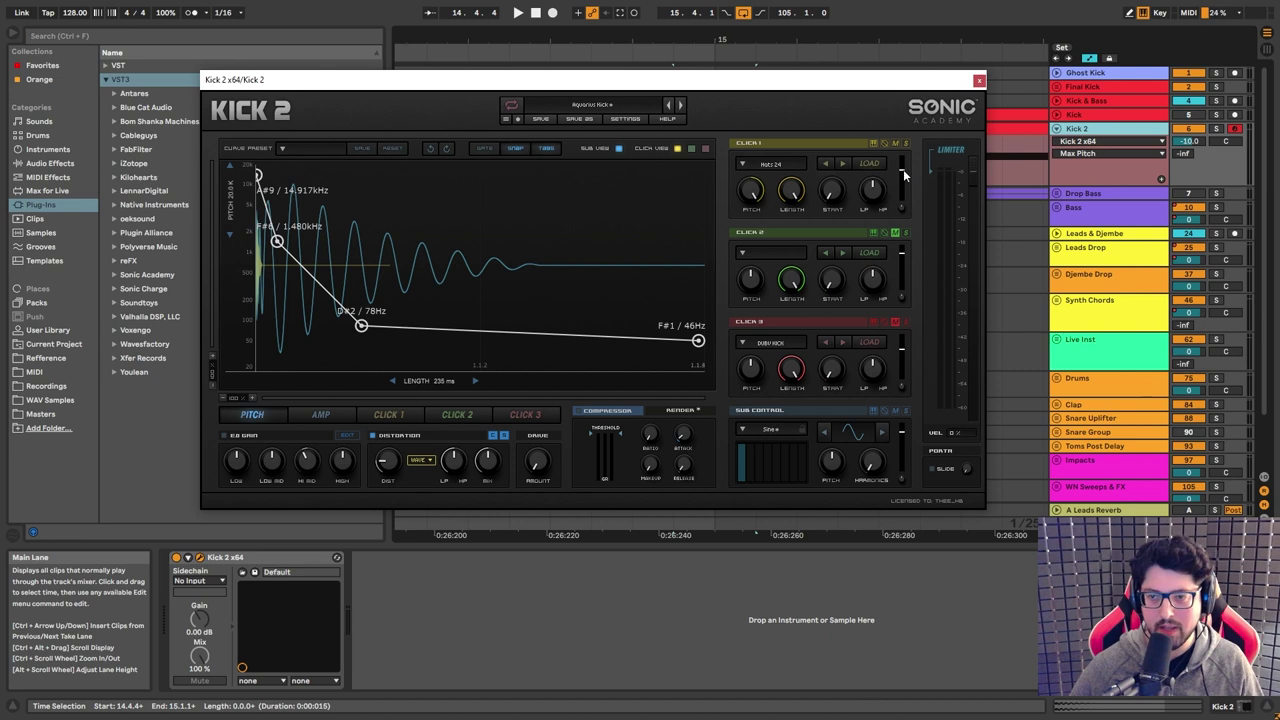
mouse_move(903, 177)
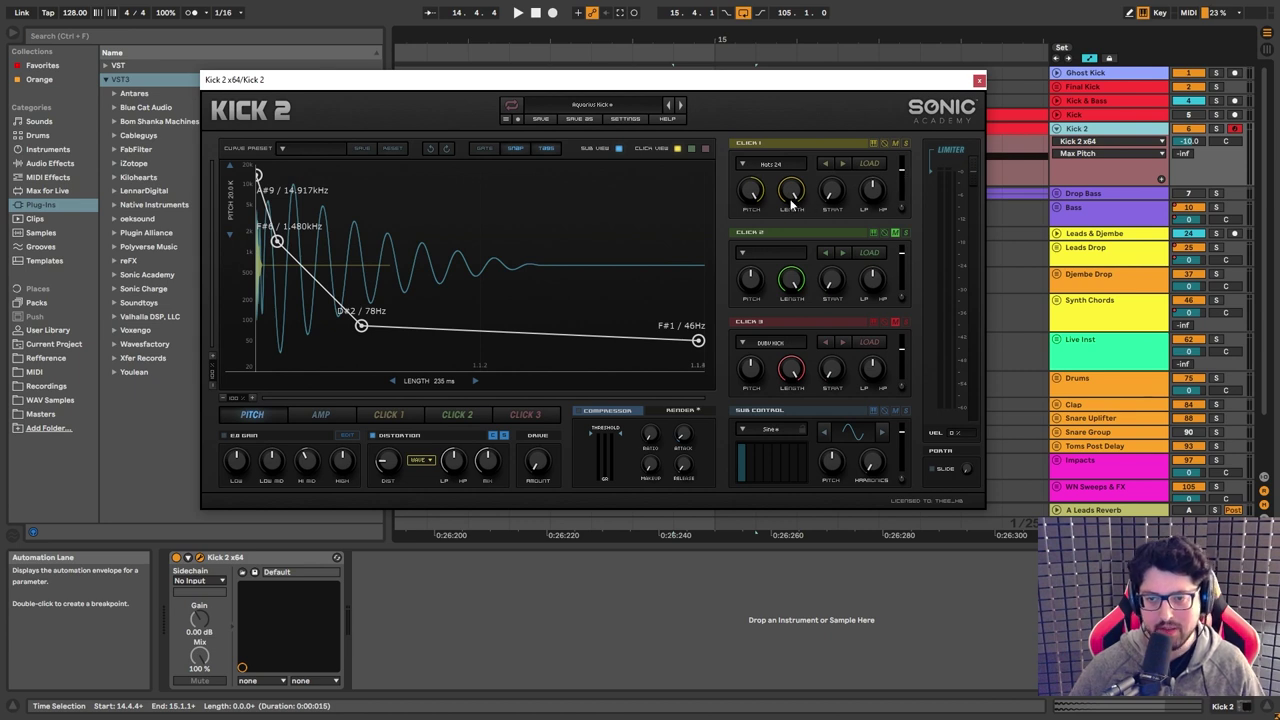
mouse_move(755, 192)
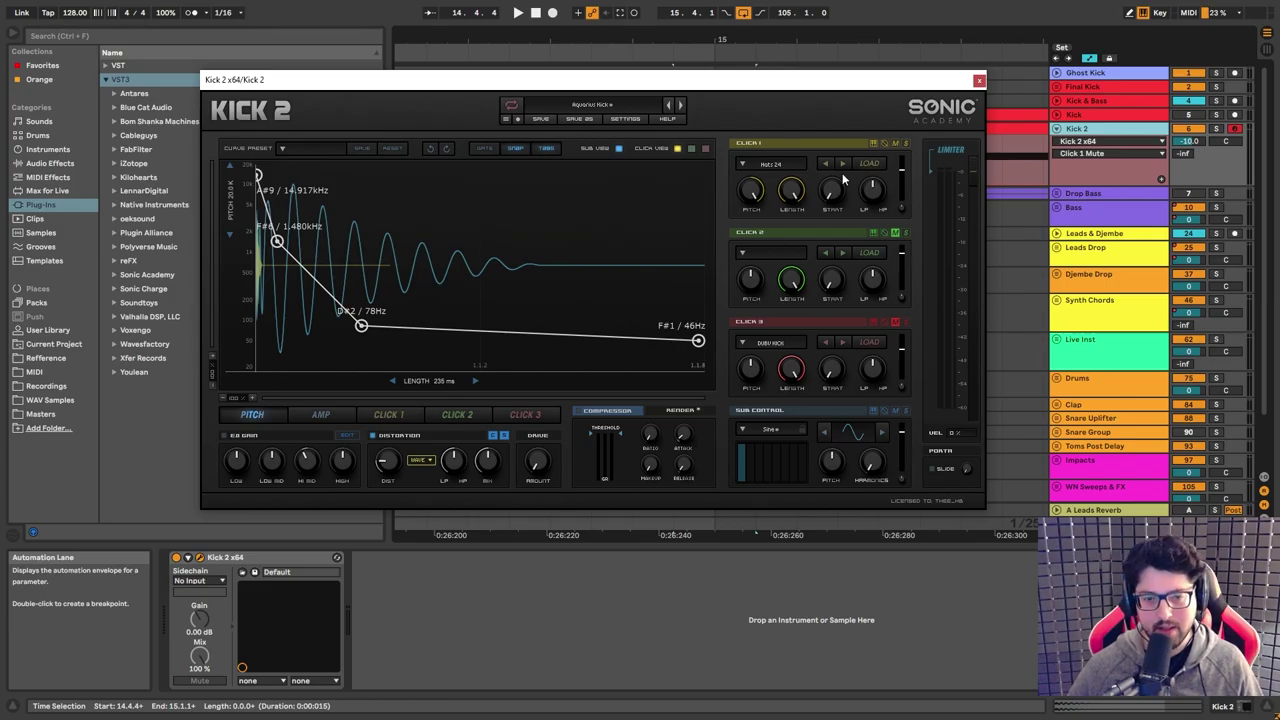
left_click(320, 414)
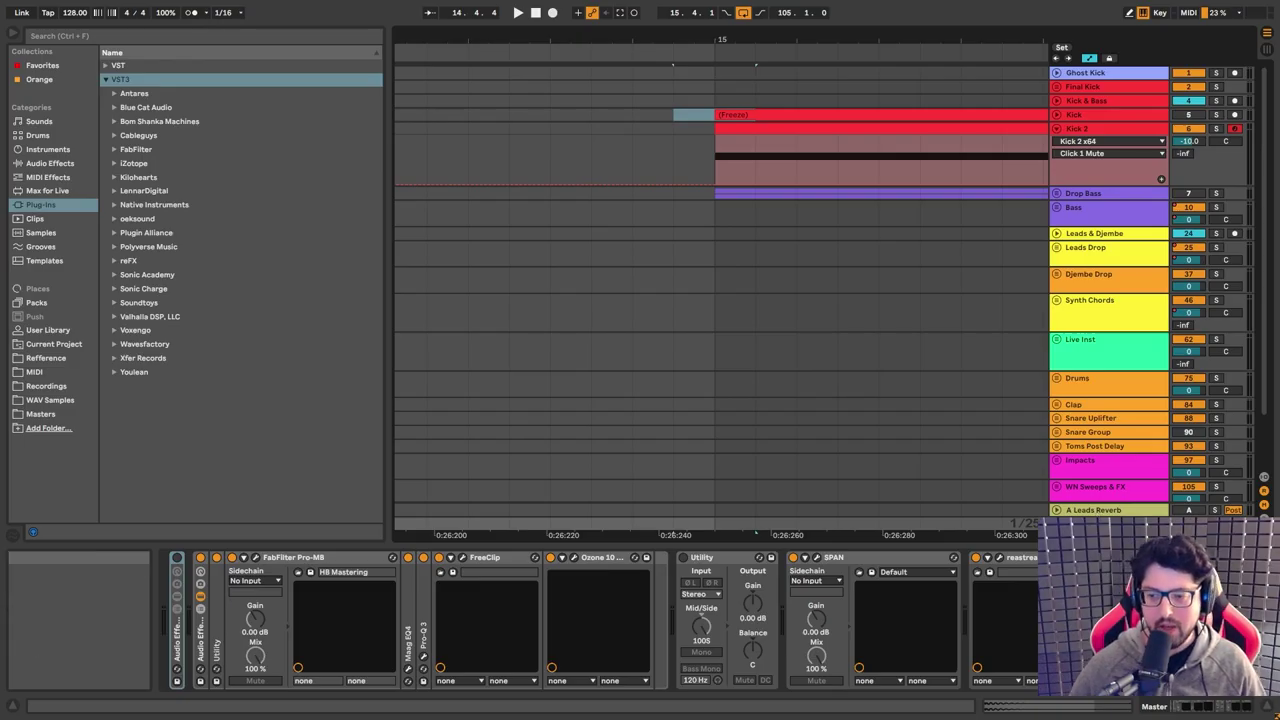
Open FabFilter Pro-MB on the master track and look through its Mastering presets, keeping HB Mastering loaded.
left_click(293, 560)
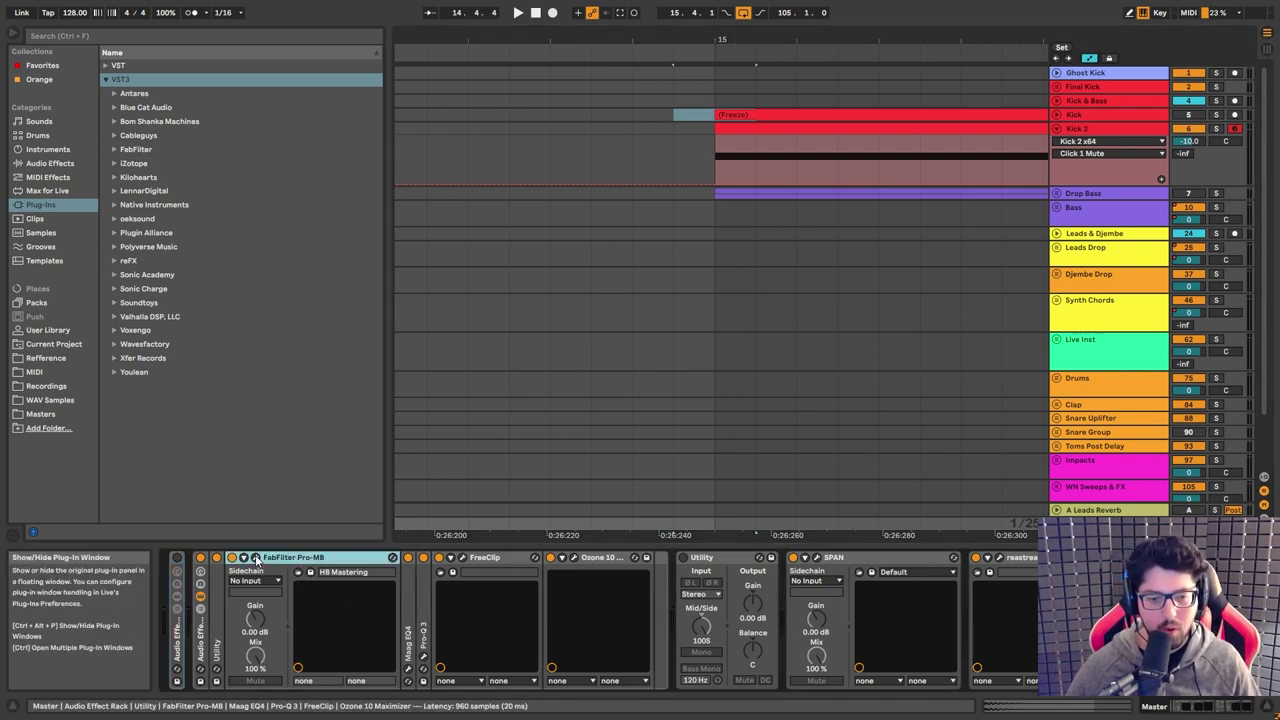
left_click(256, 560)
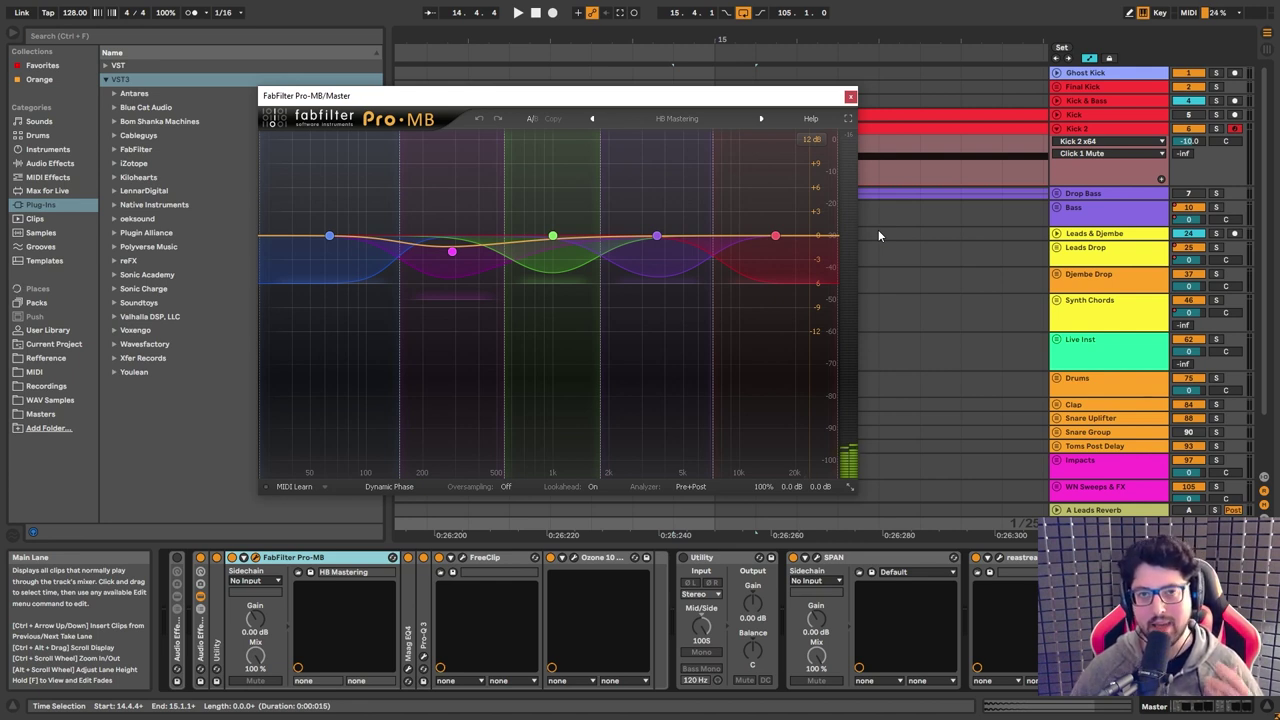
left_click_drag(560, 95, 539, 104)
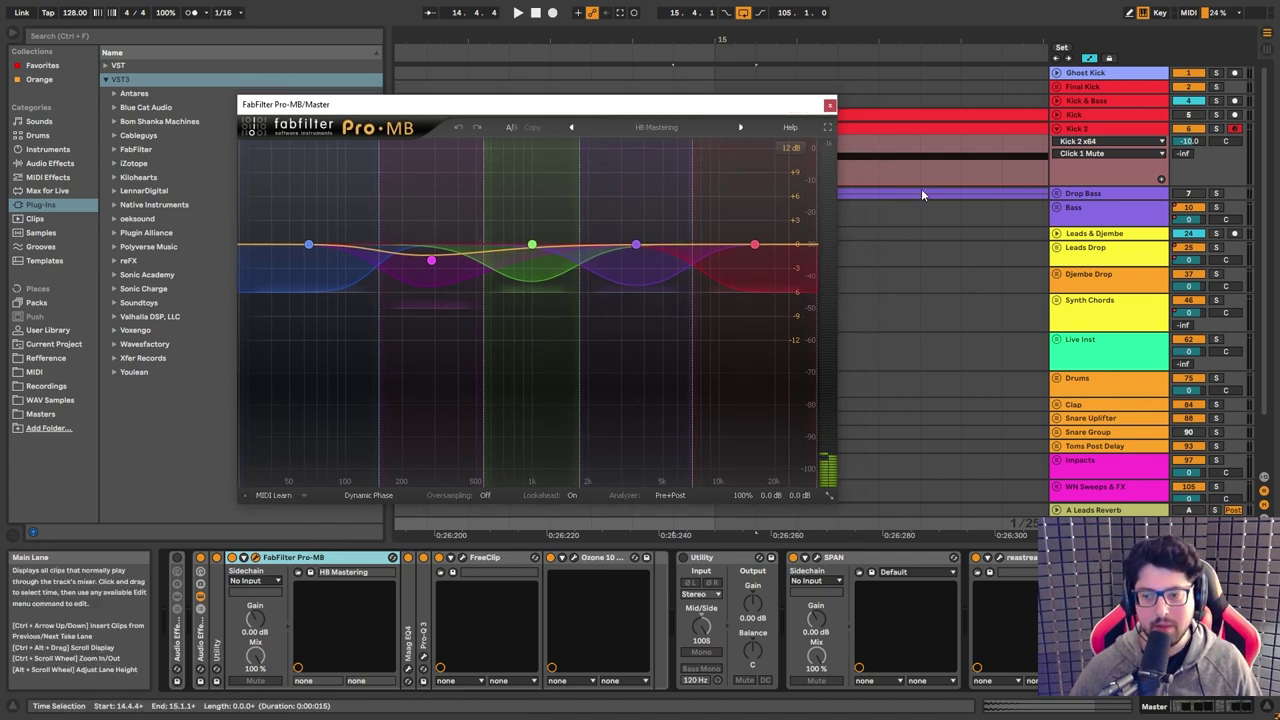
left_click(650, 128)
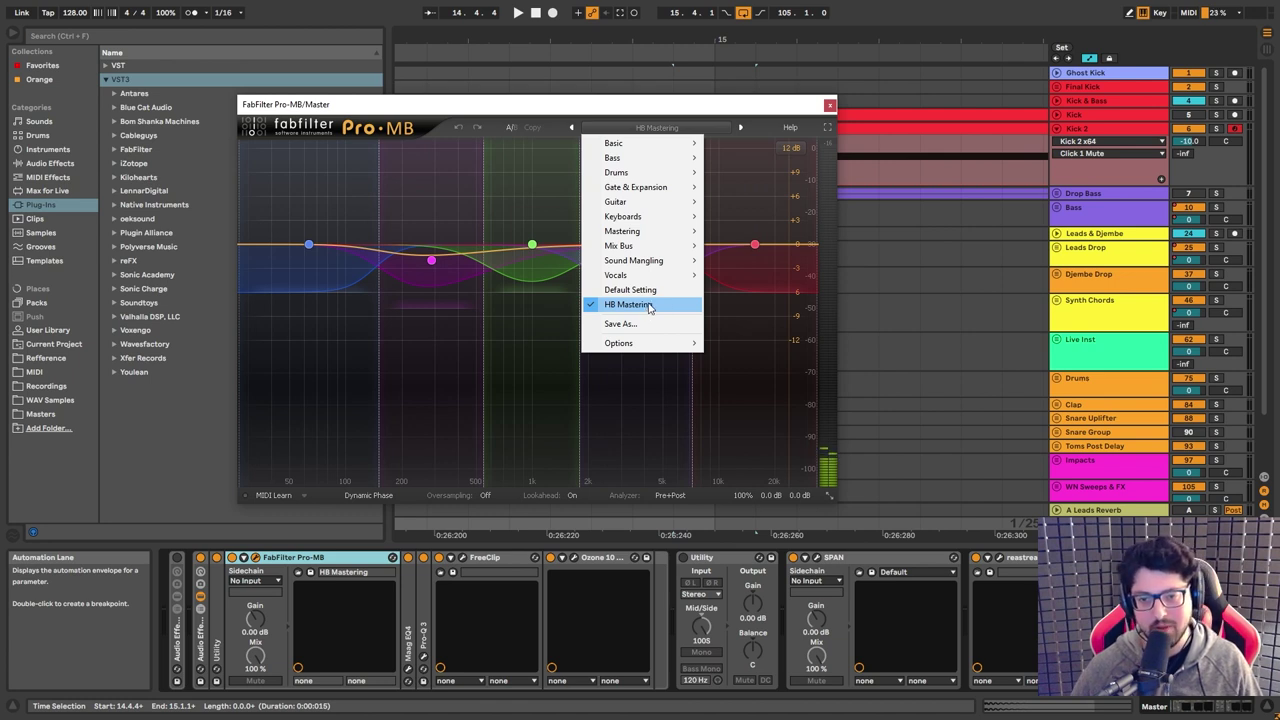
mouse_move(661, 236)
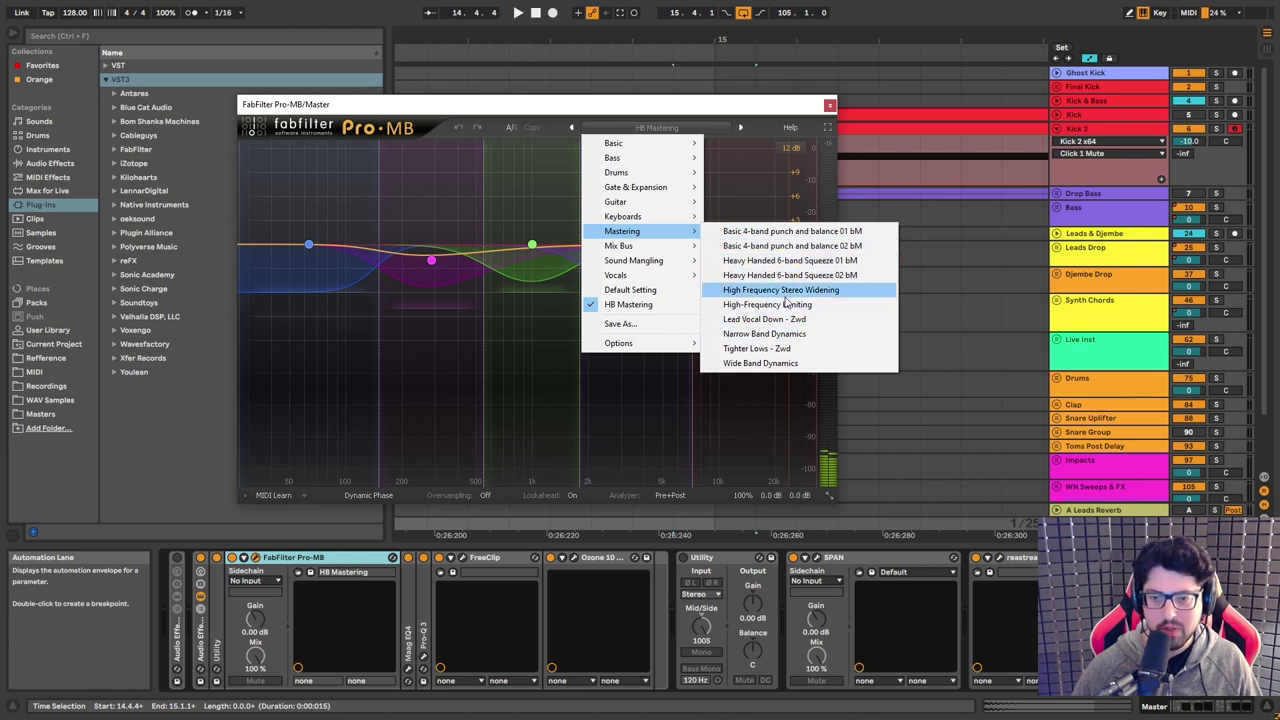
left_click(722, 125)
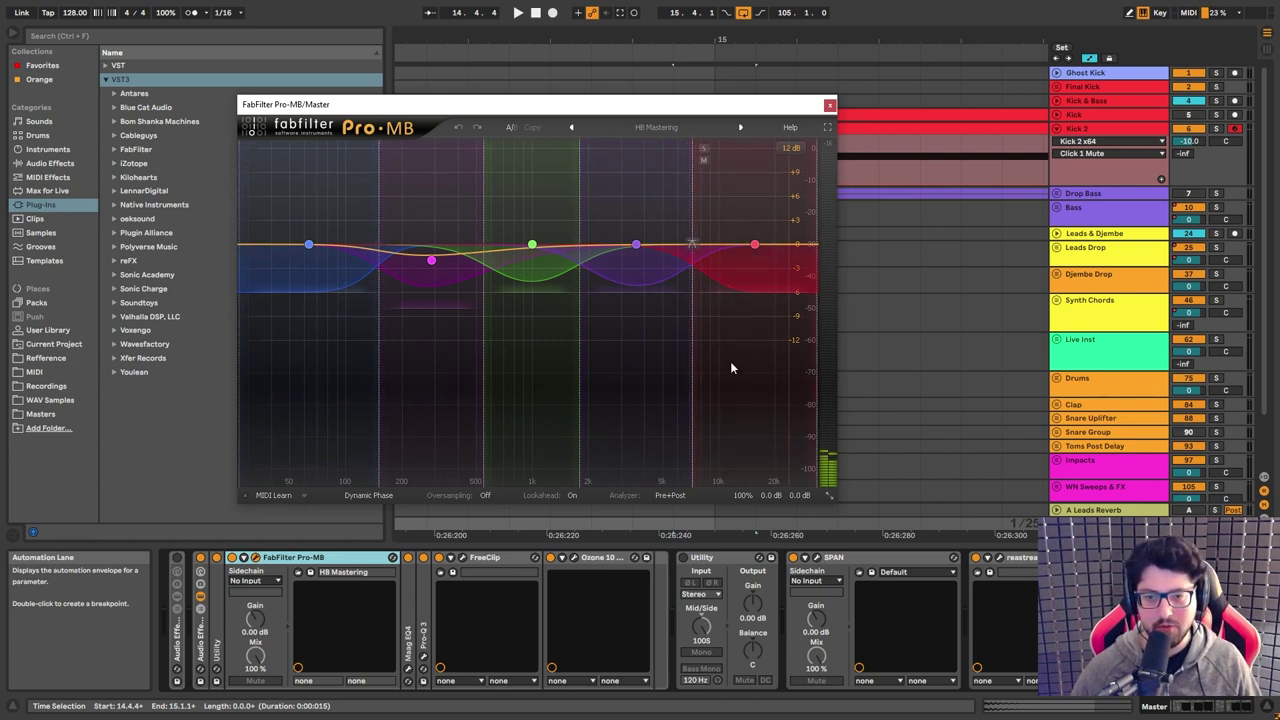
Examine the threshold of each of the five compression bands, going from the highest frequency band down to the lowest.
left_click(754, 245)
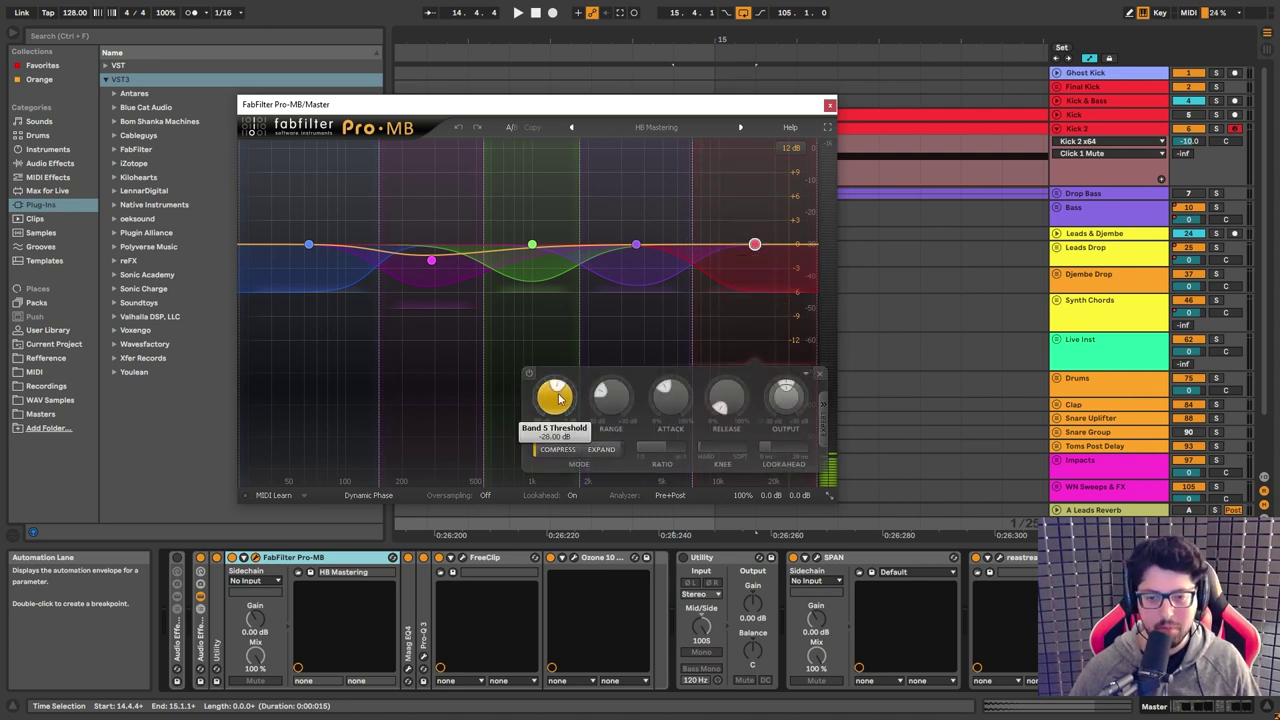
mouse_move(560, 400)
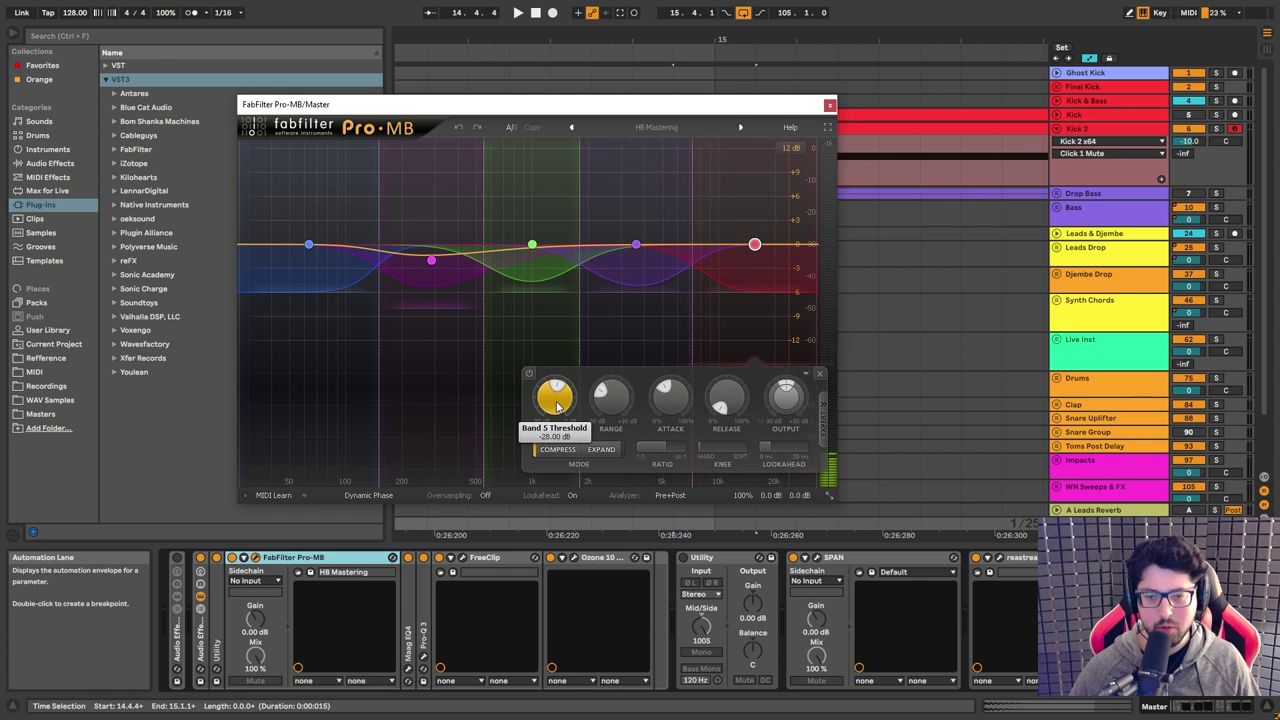
left_click(636, 244)
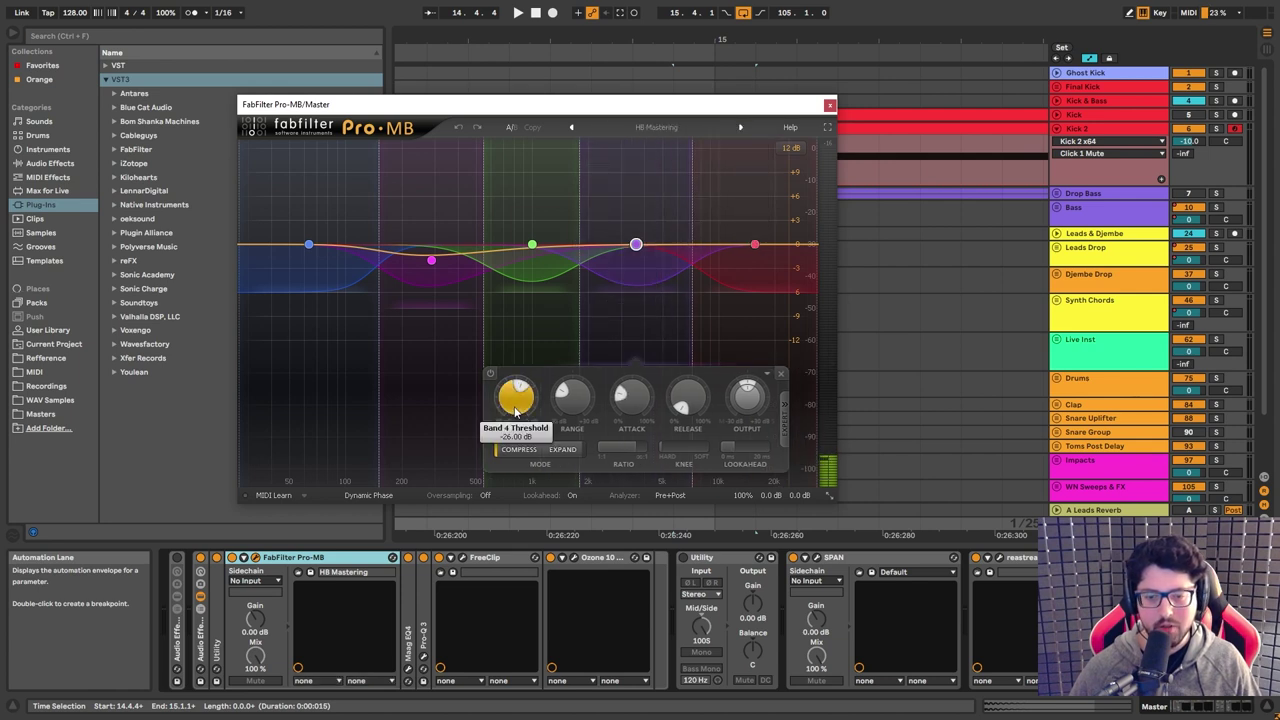
mouse_move(516, 410)
left_click(532, 244)
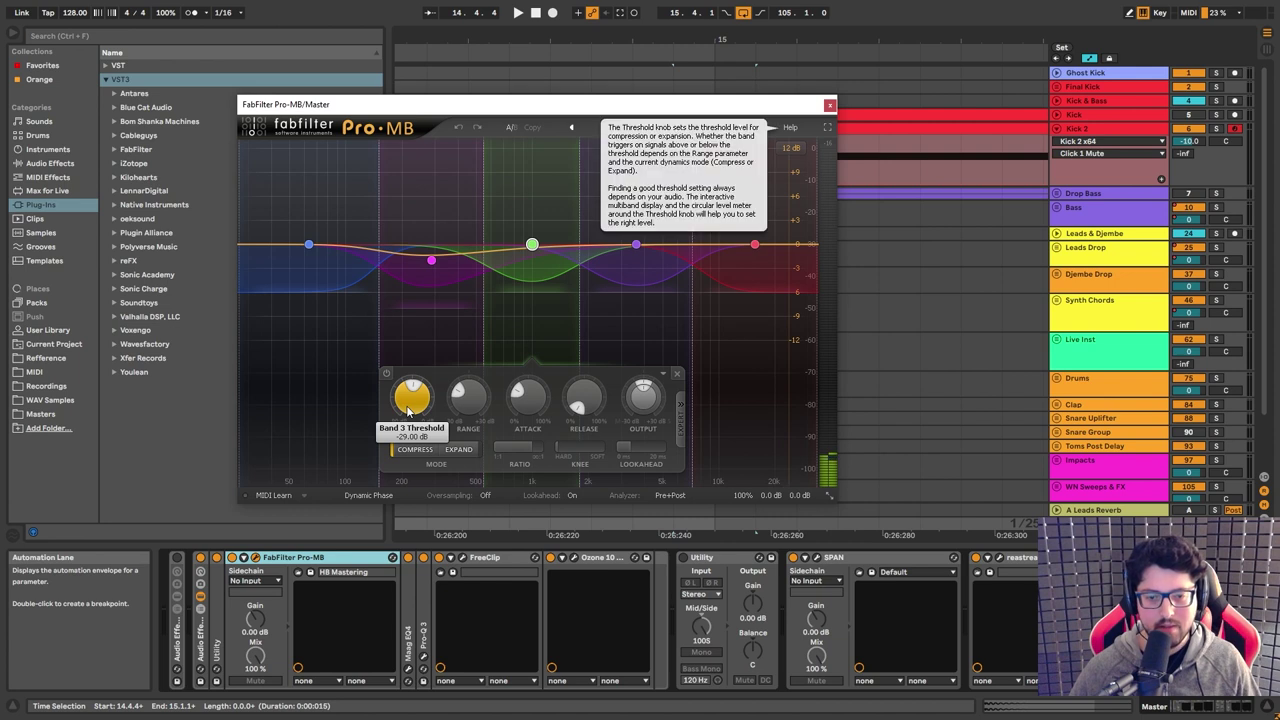
left_click(431, 260)
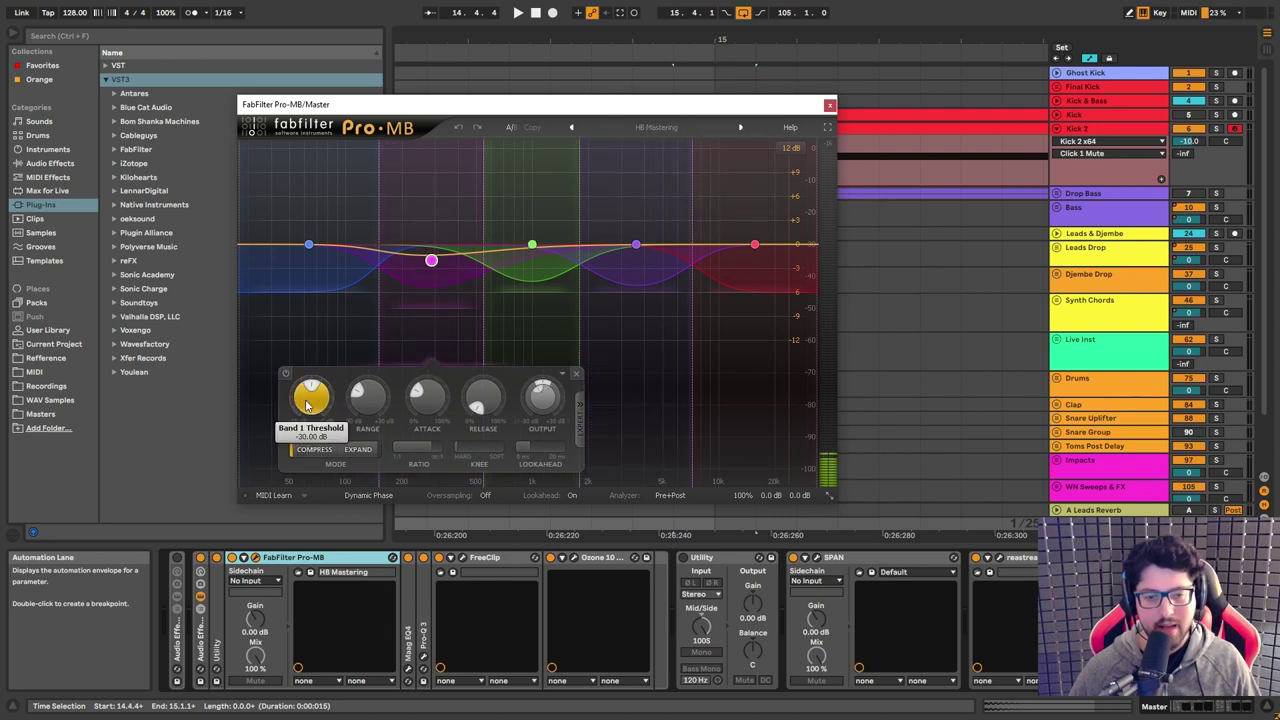
left_click(309, 244)
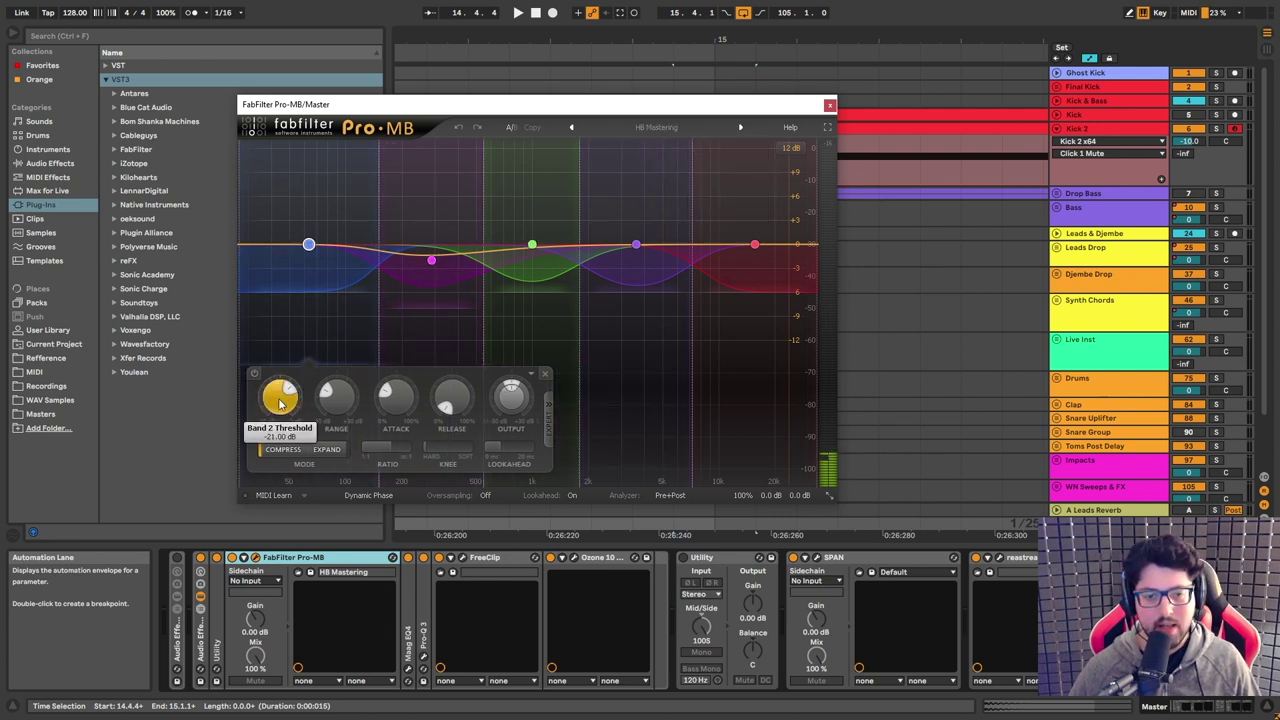
mouse_move(281, 404)
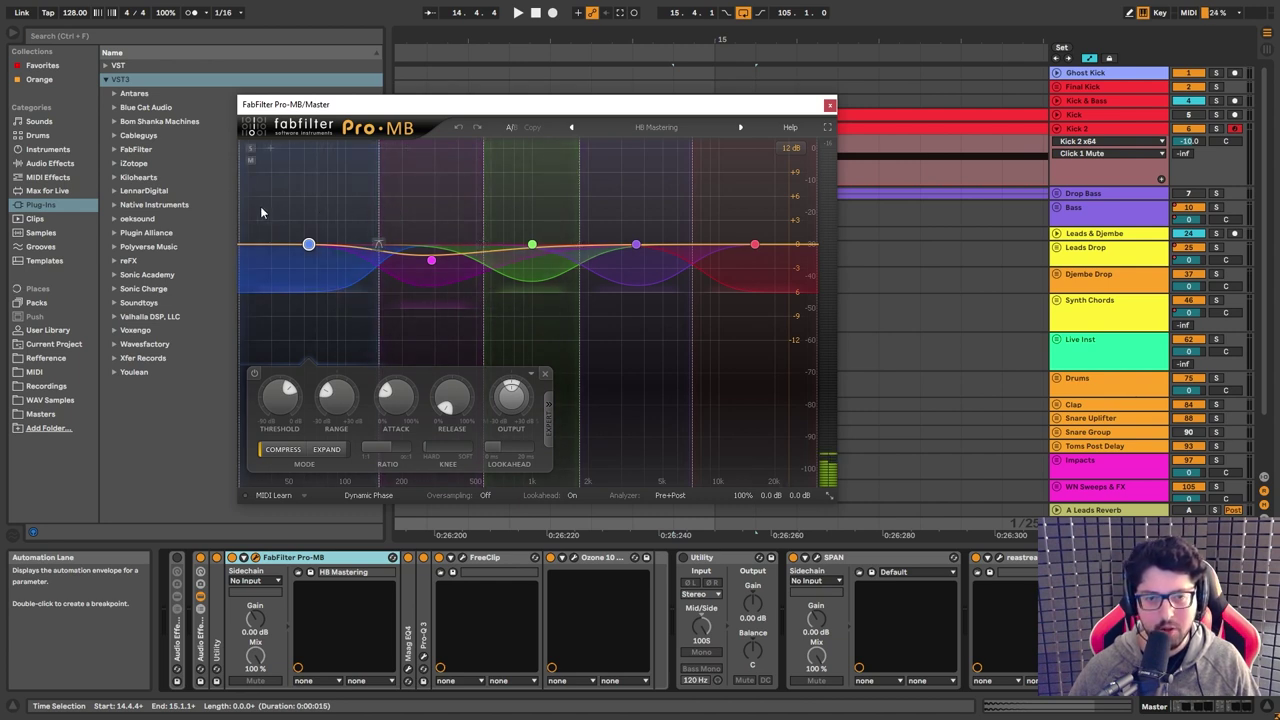
Examine the crossover frequencies between neighbouring bands, from the lowest crossover up to the highest band.
mouse_move(372, 198)
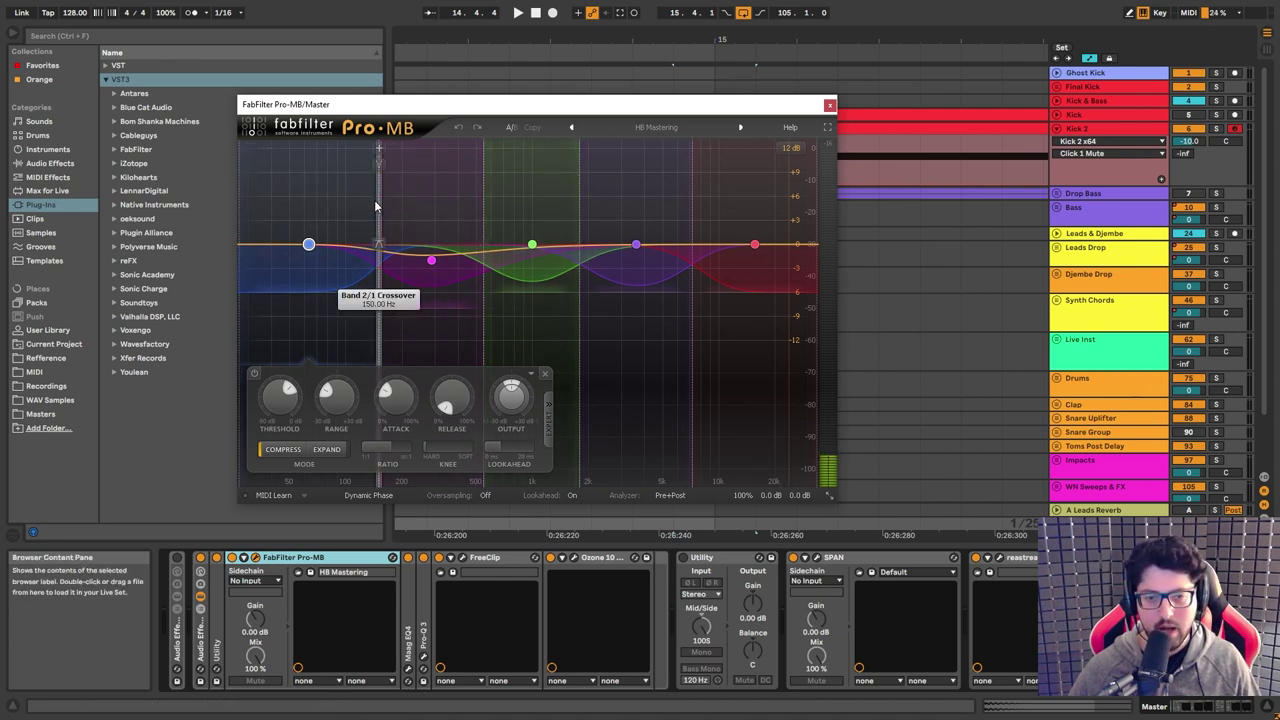
mouse_move(483, 209)
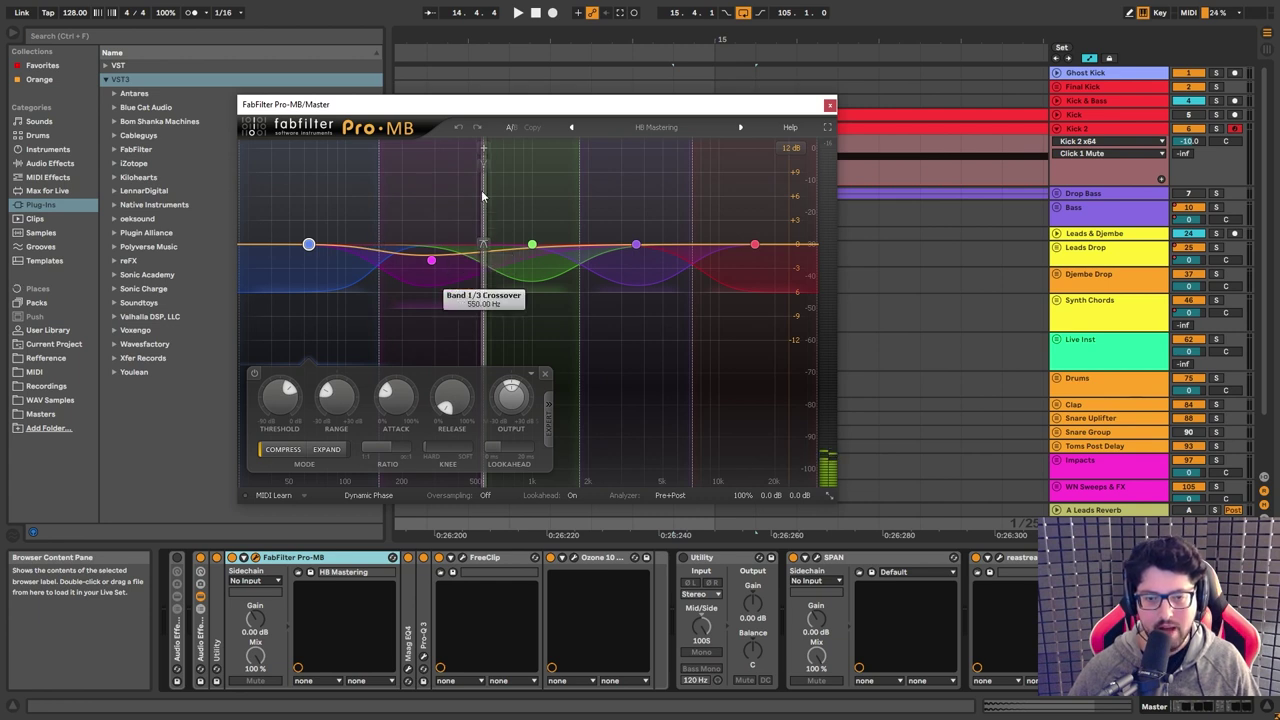
mouse_move(579, 208)
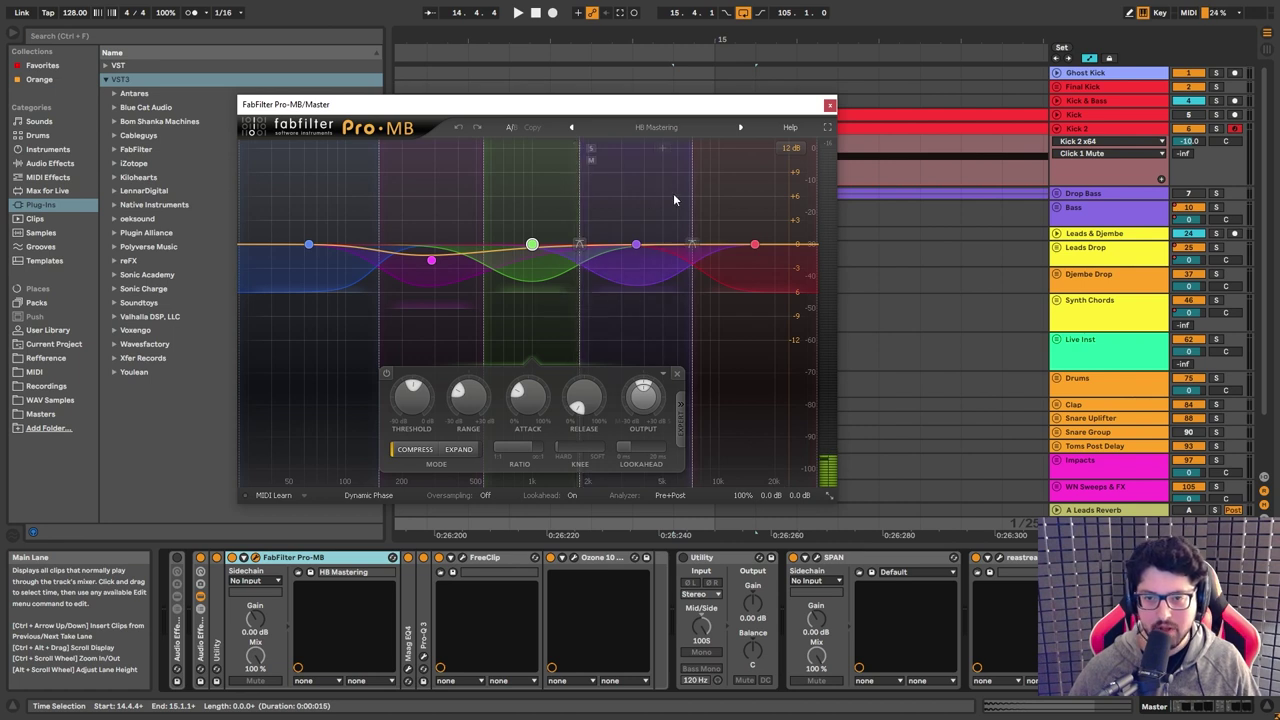
mouse_move(693, 197)
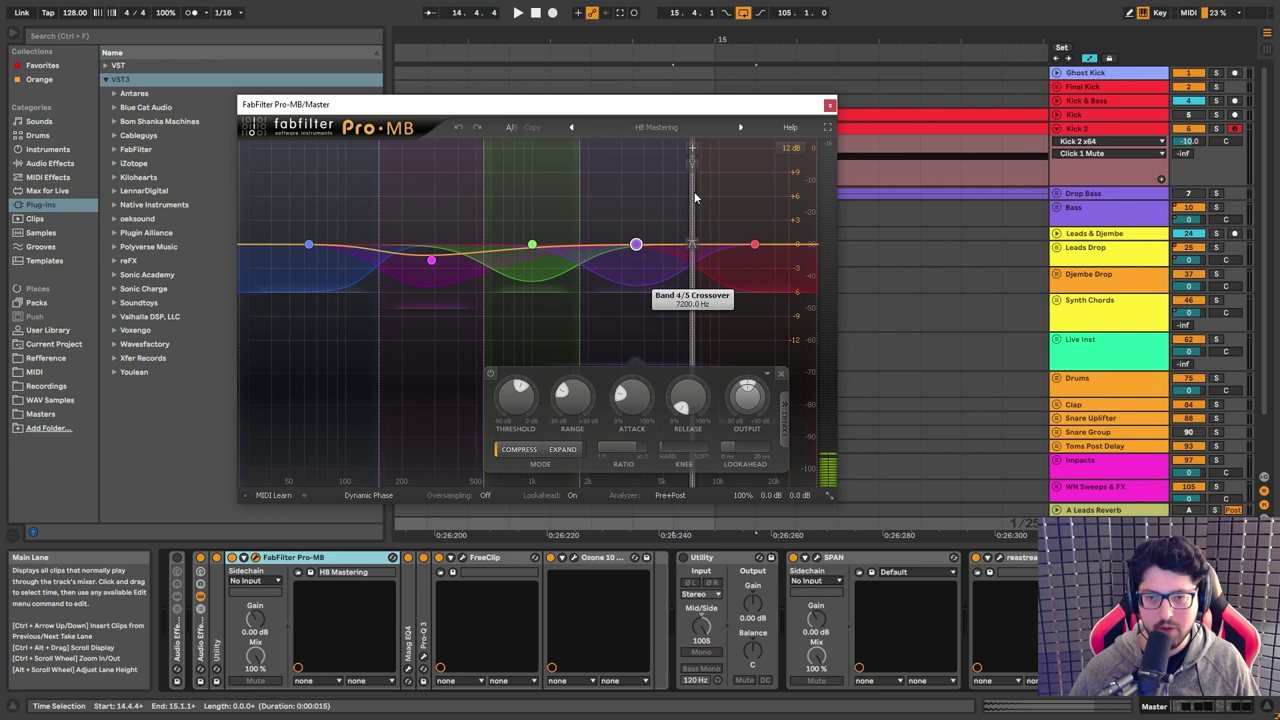
mouse_move(783, 258)
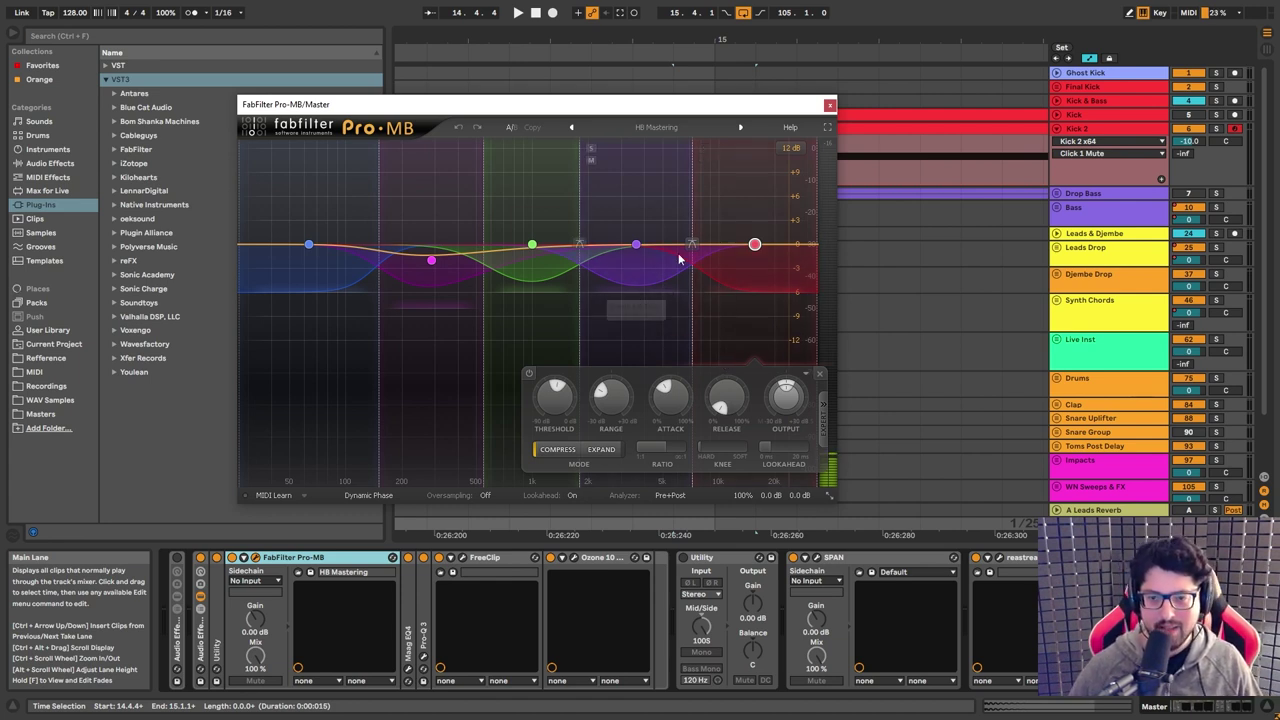
Examine the output level and frequency of the two highest compression bands in Pro-MB.
mouse_move(765, 250)
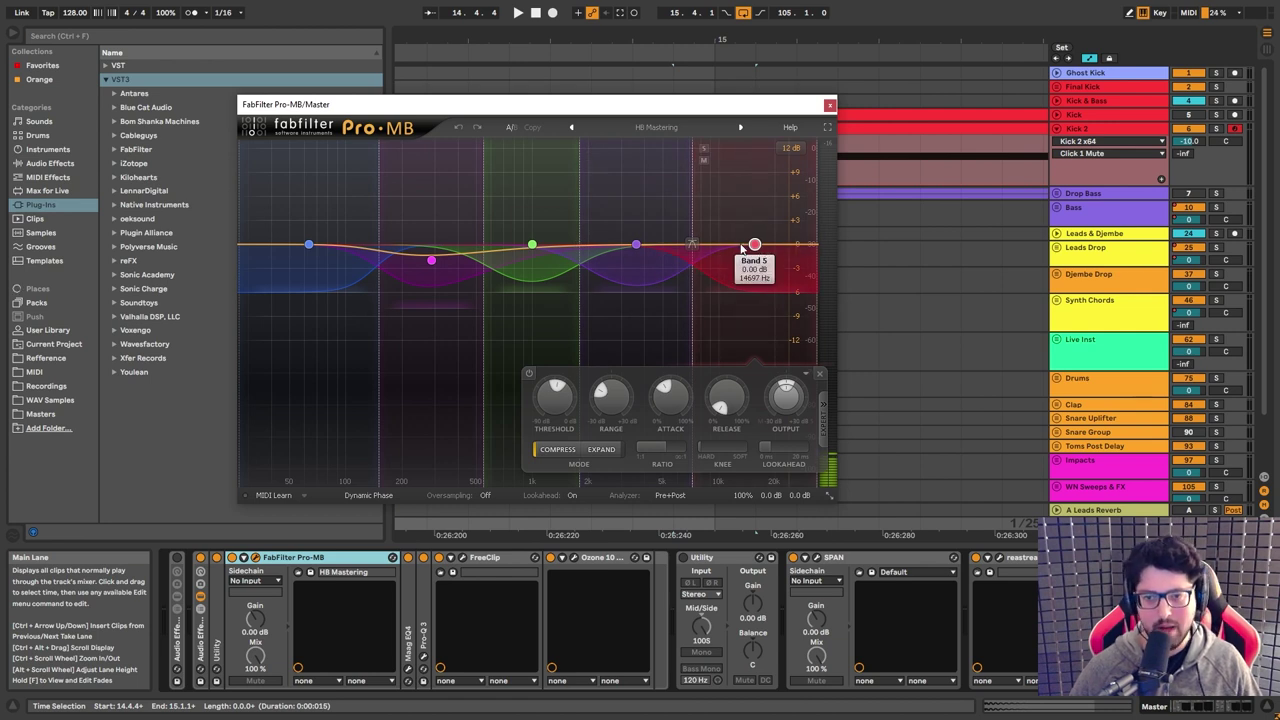
mouse_move(648, 250)
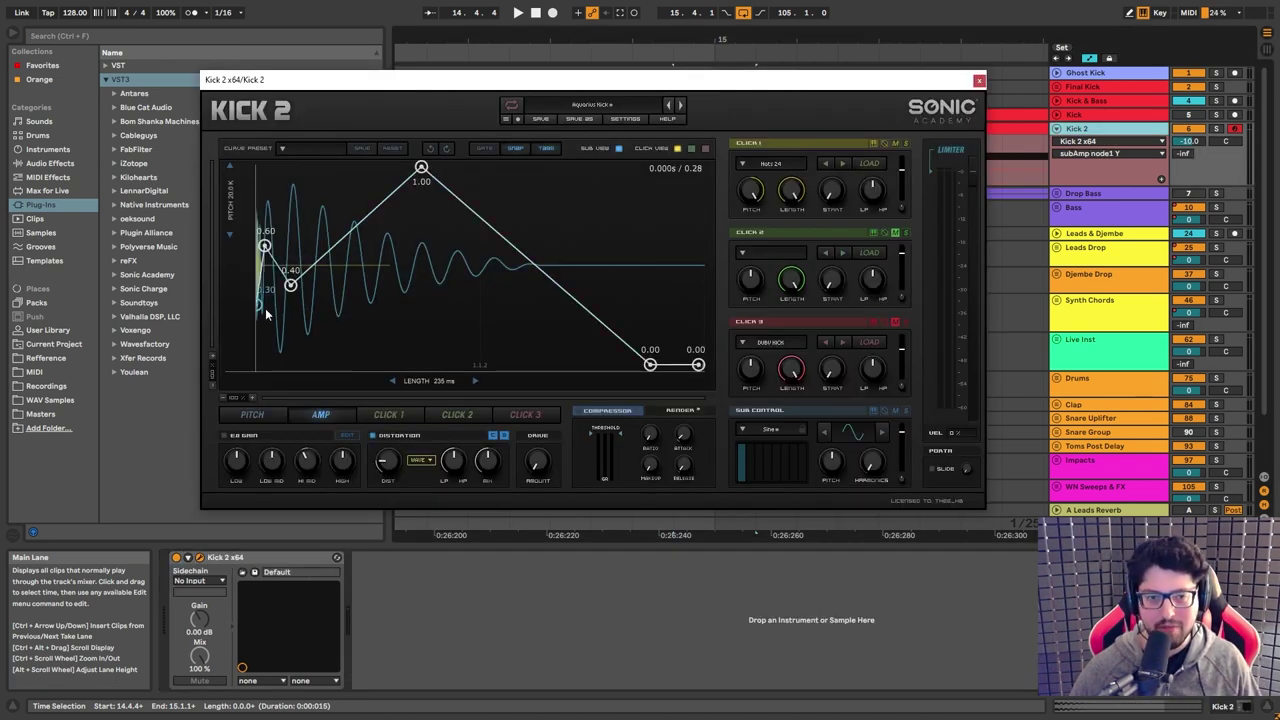
Flatten Kick 2's amp envelope by raising its start and late nodes to 1.00 and removing the nodes in between.
left_click_drag(260, 307, 258, 167)
double_click(263, 245)
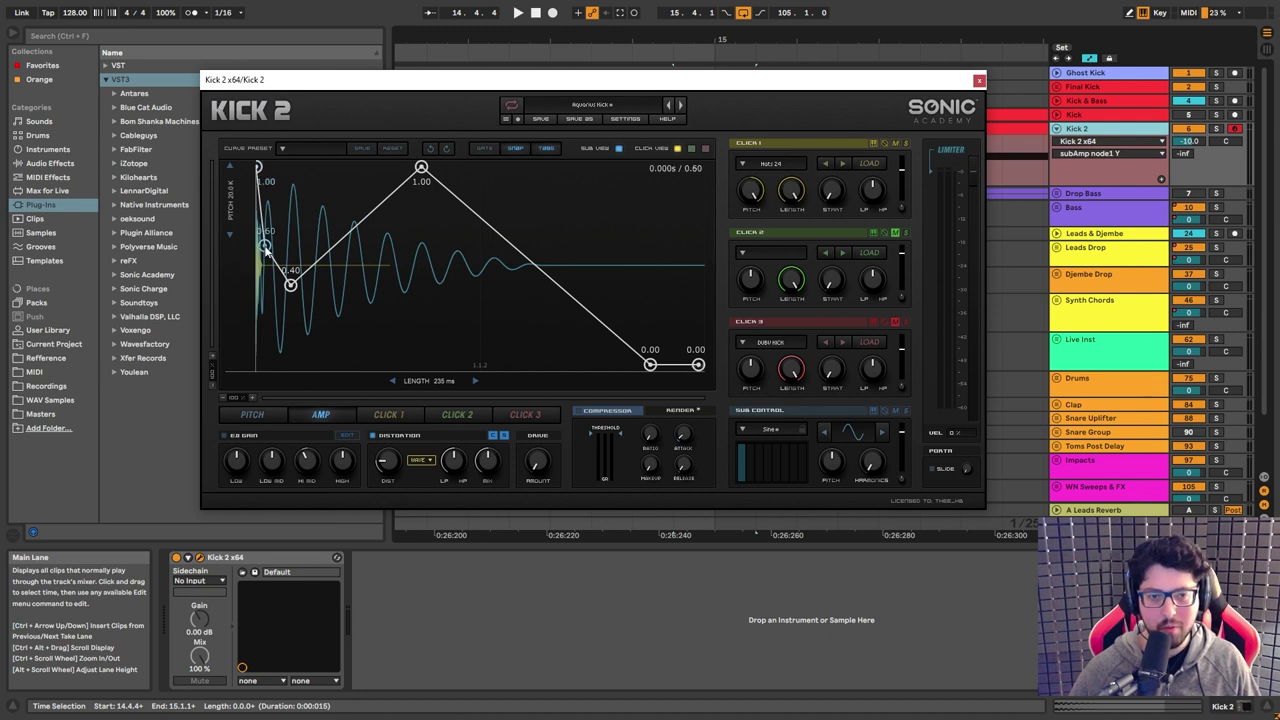
double_click(290, 284)
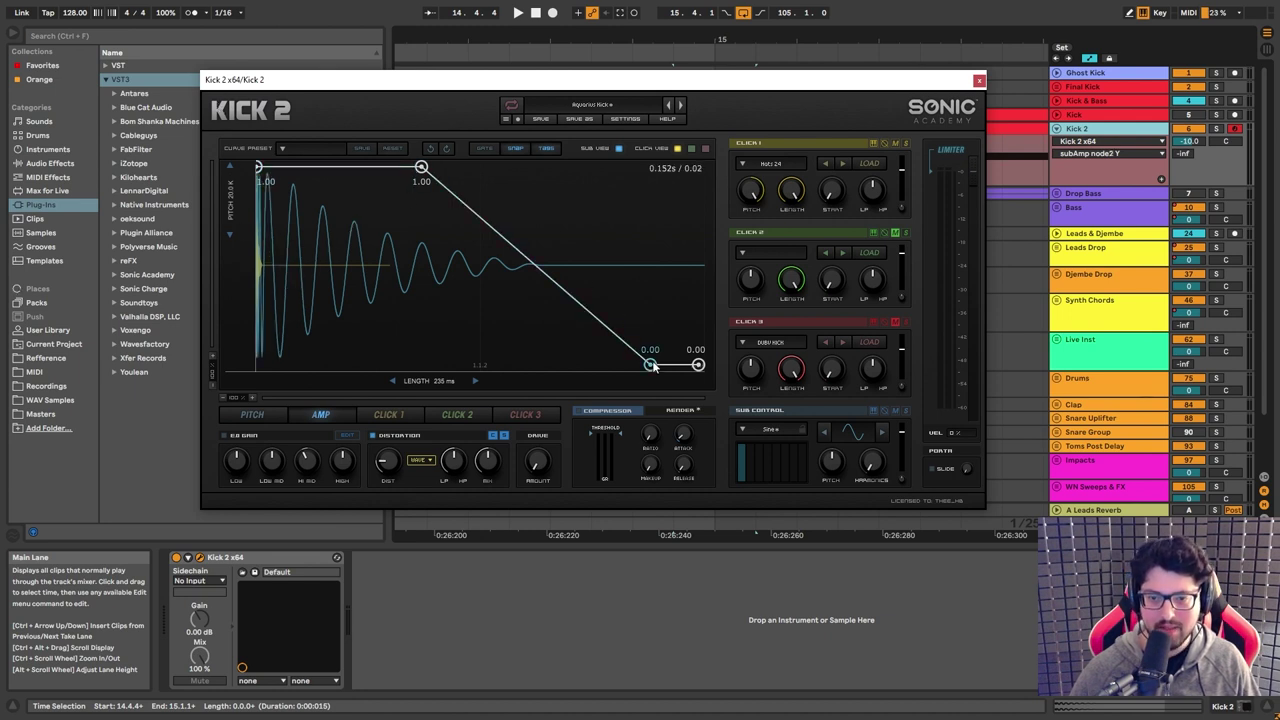
left_click_drag(652, 367, 675, 168)
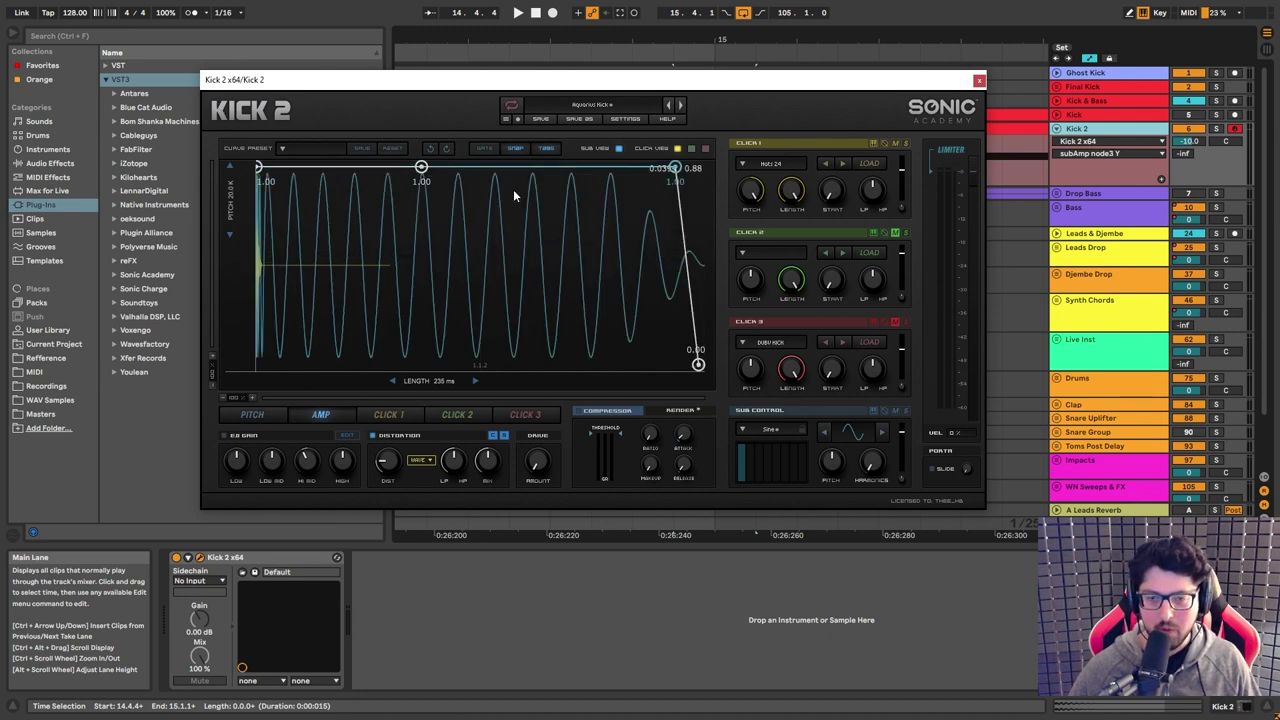
double_click(421, 168)
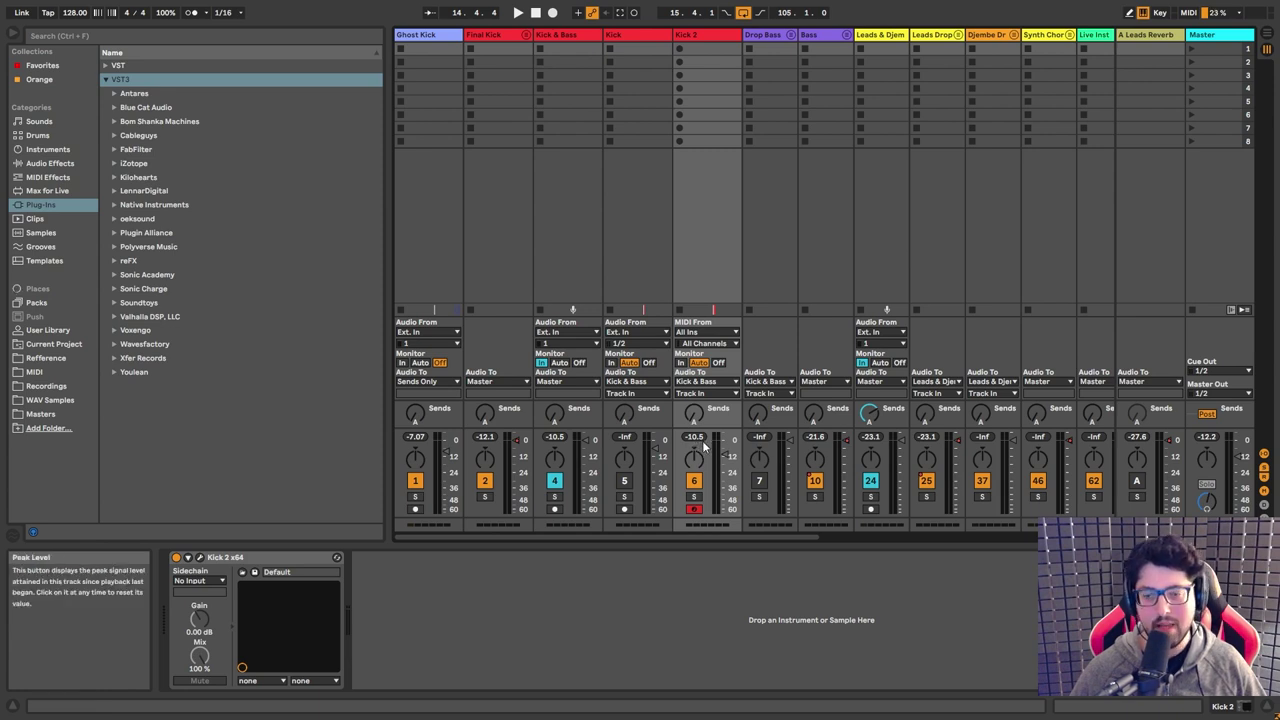
key("ctrl+alt+p")
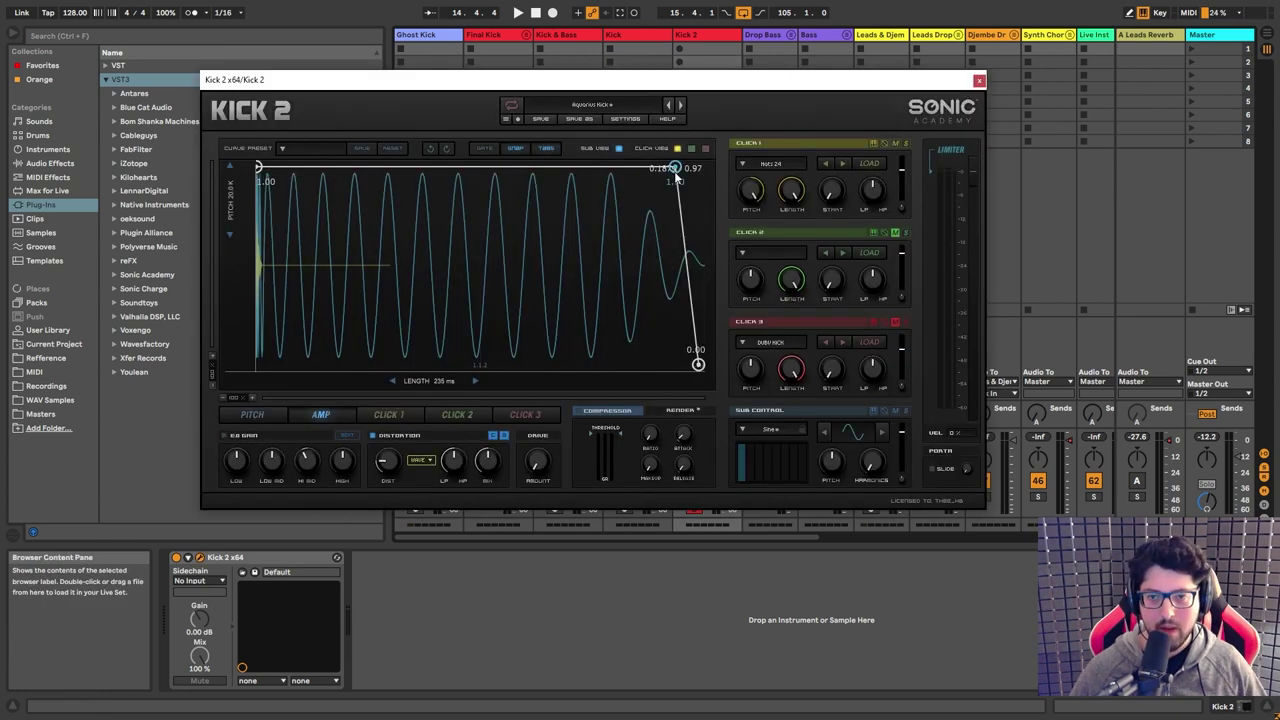
Reshape the amp envelope with one added node lowered to about 0.04 and another to about 0.26, and close Kick 2's window.
left_click(397, 168)
left_click_drag(397, 168, 376, 356)
left_click_drag(584, 225, 582, 314)
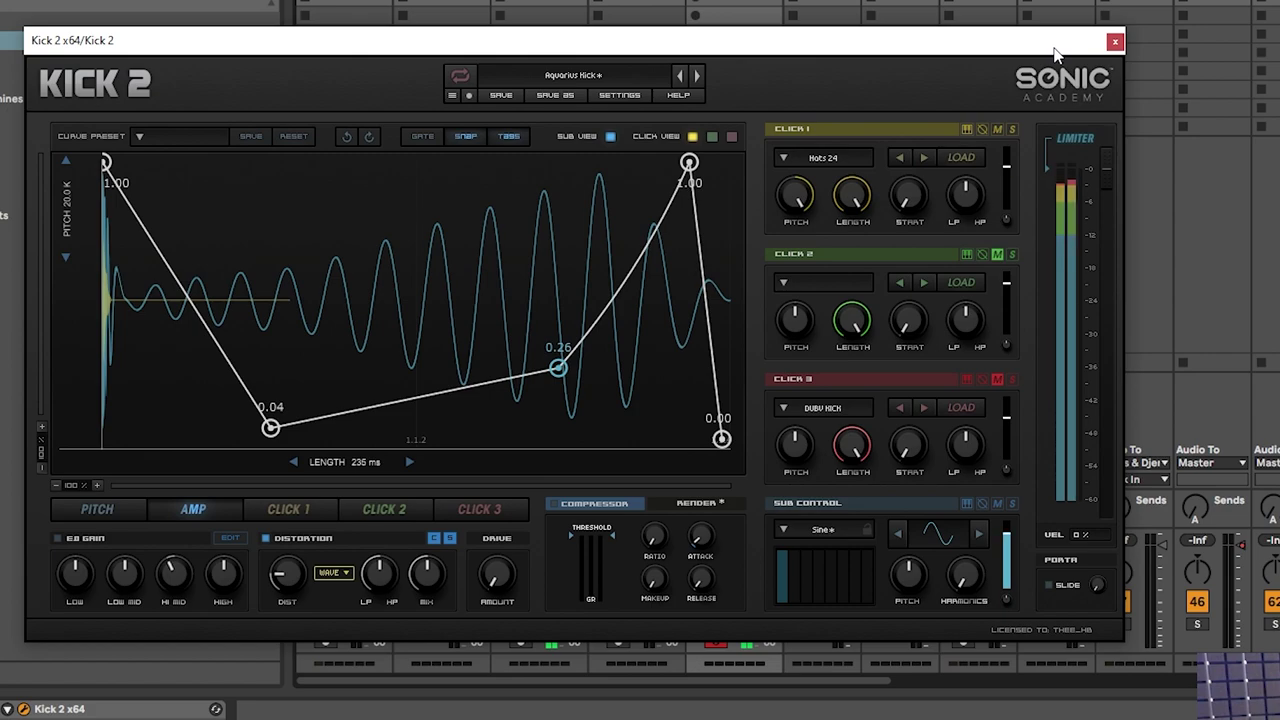
left_click(1115, 41)
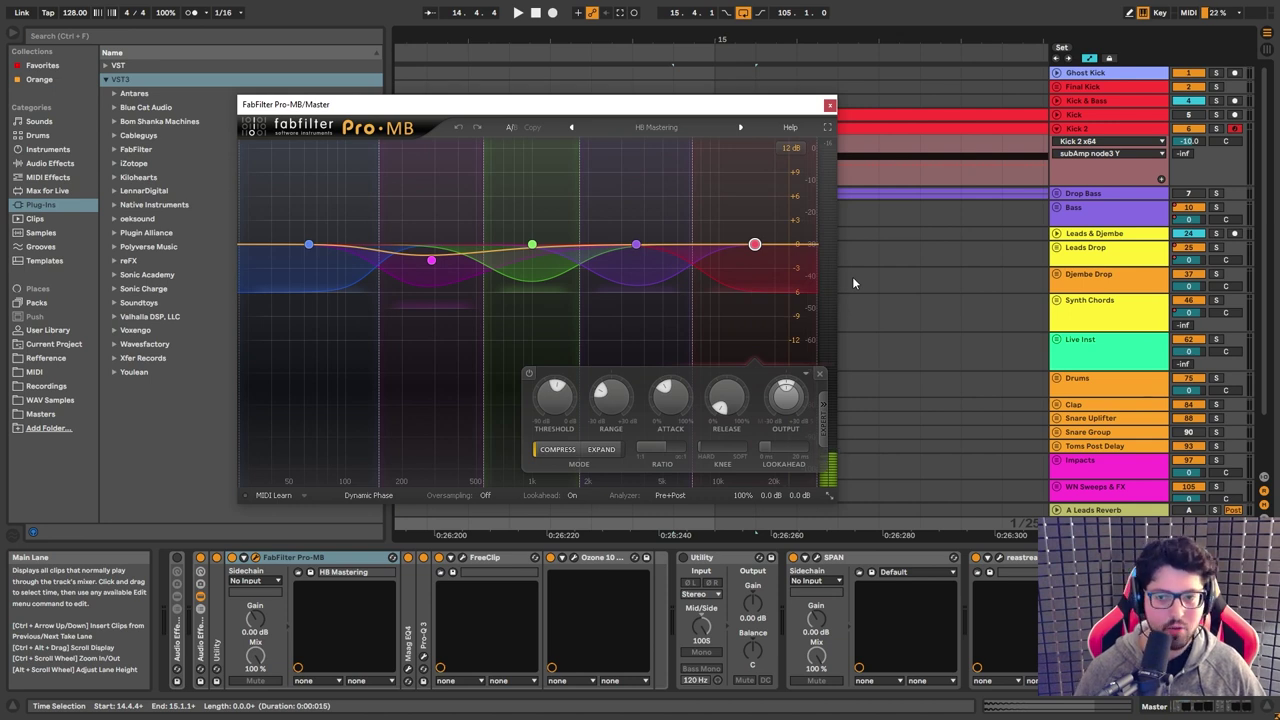
Reopen Kick 2 from its track and view the amp envelope.
left_click(1077, 128)
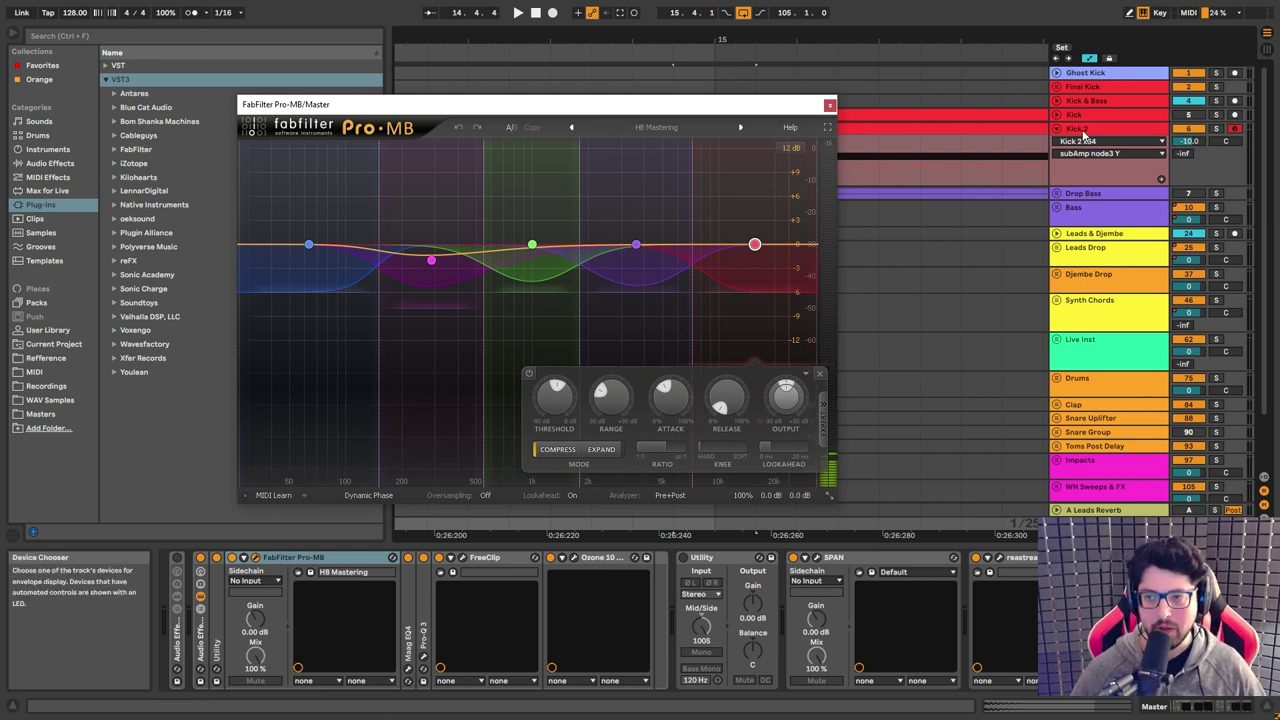
left_click(322, 418)
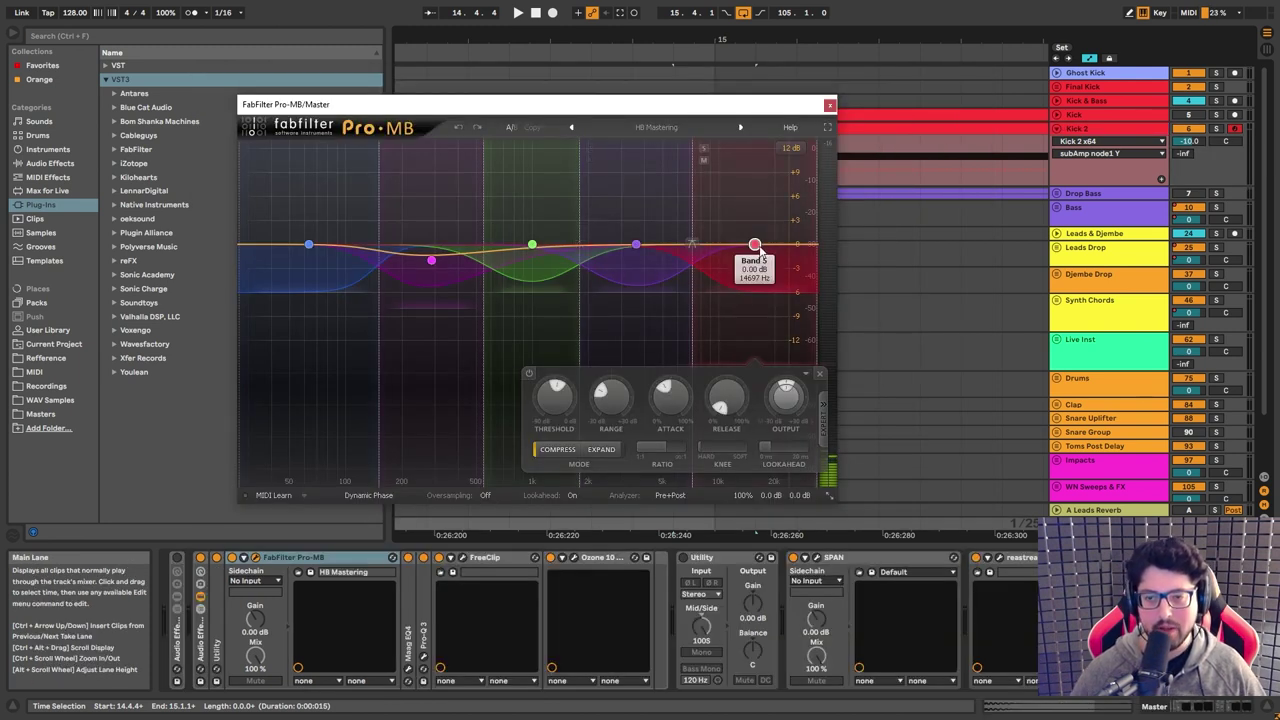
Examine how the signal reaches each Pro-MB band's threshold during playback, going from the highest band down to the lowest.
mouse_move(570, 390)
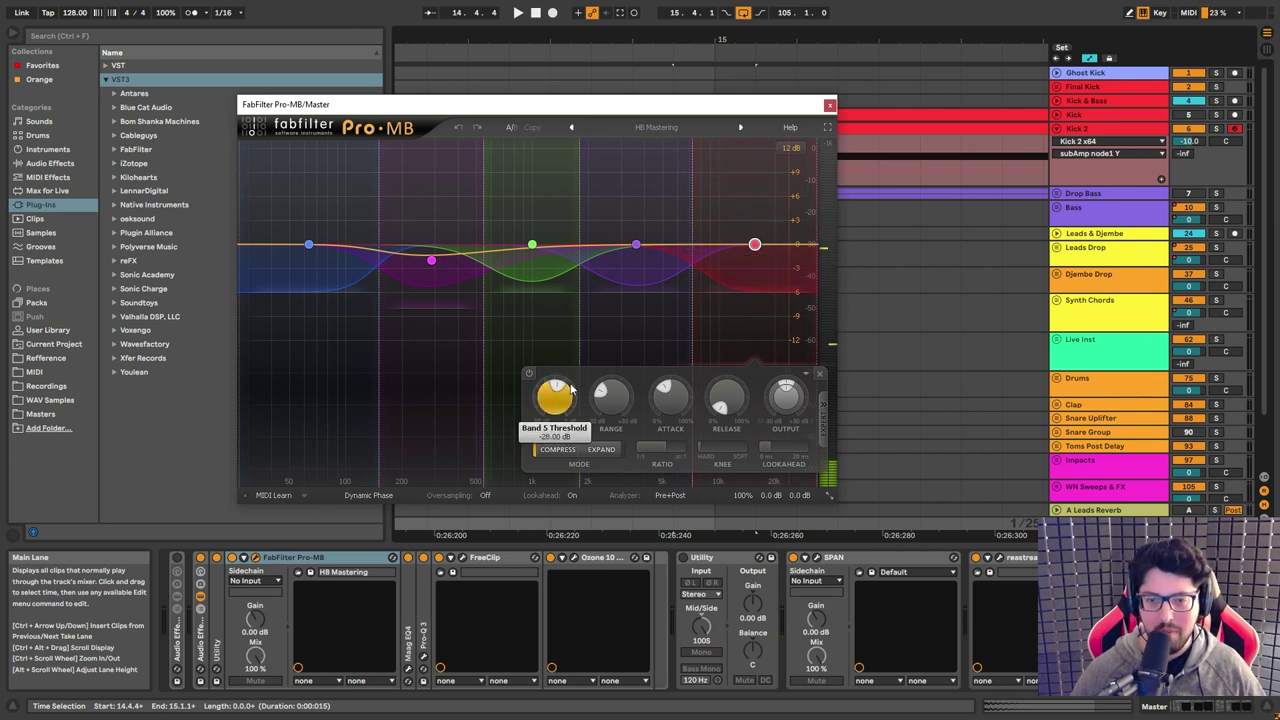
left_click(571, 386)
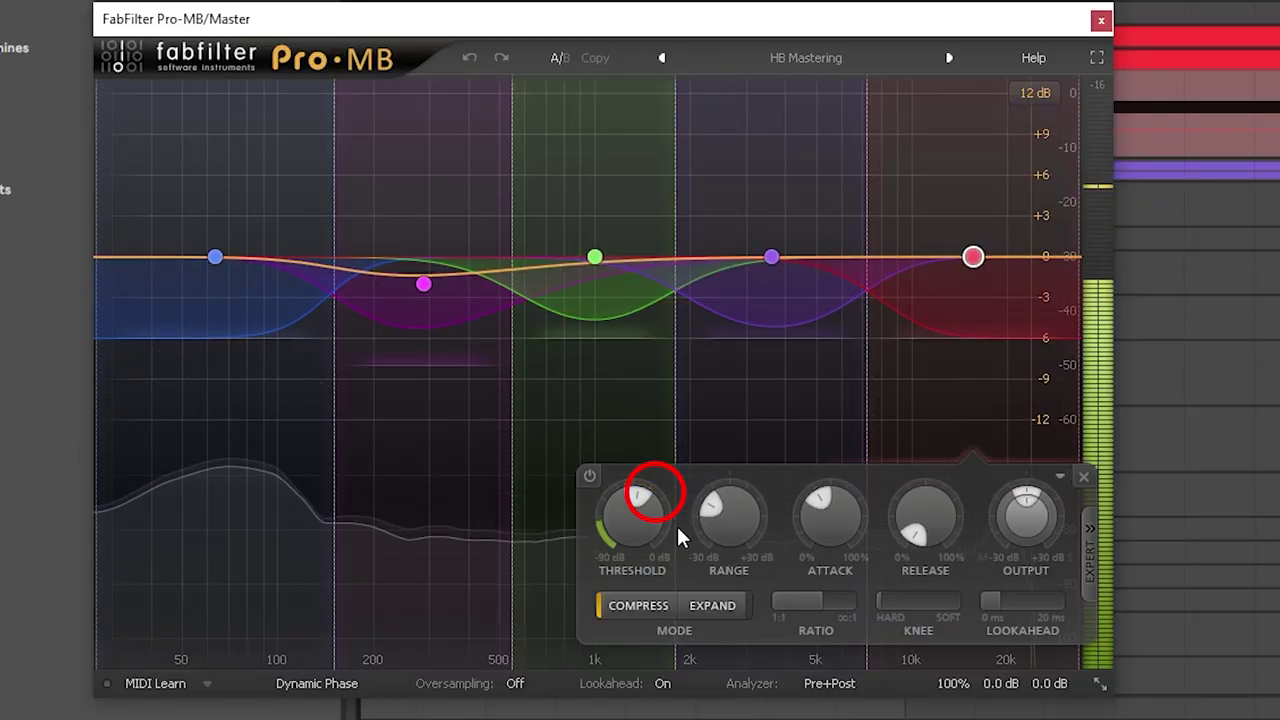
mouse_move(672, 452)
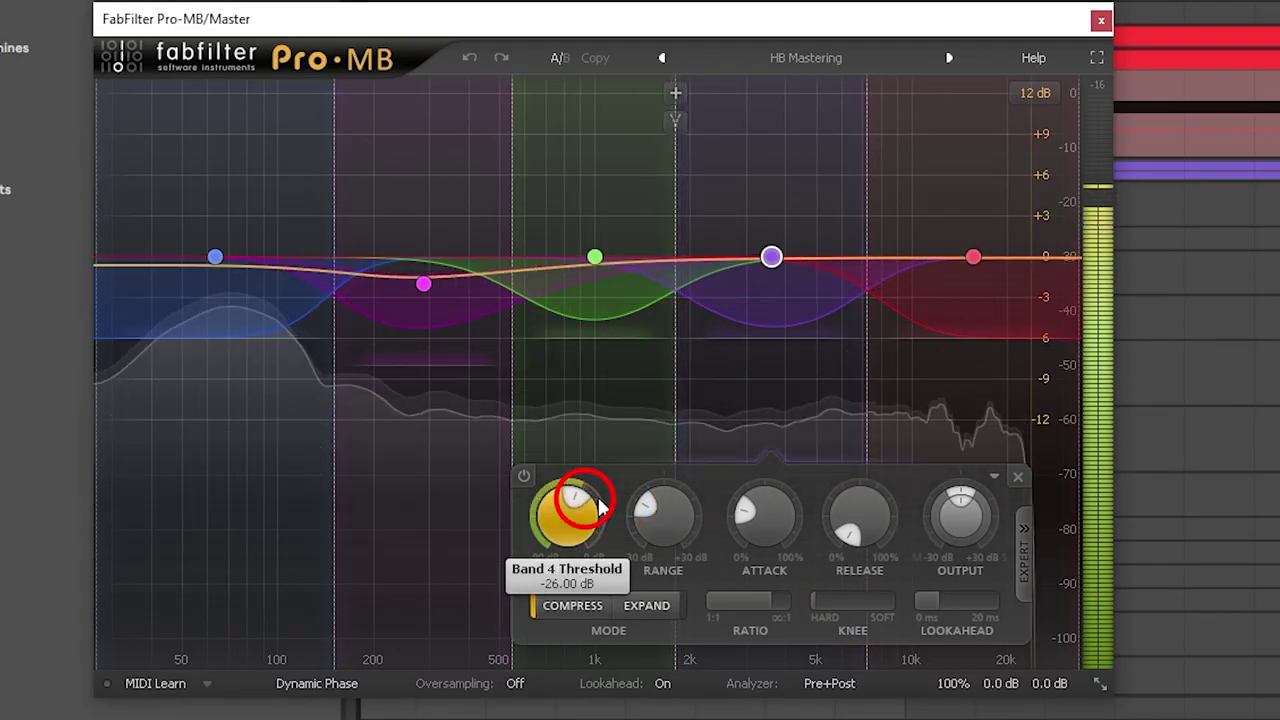
mouse_move(414, 500)
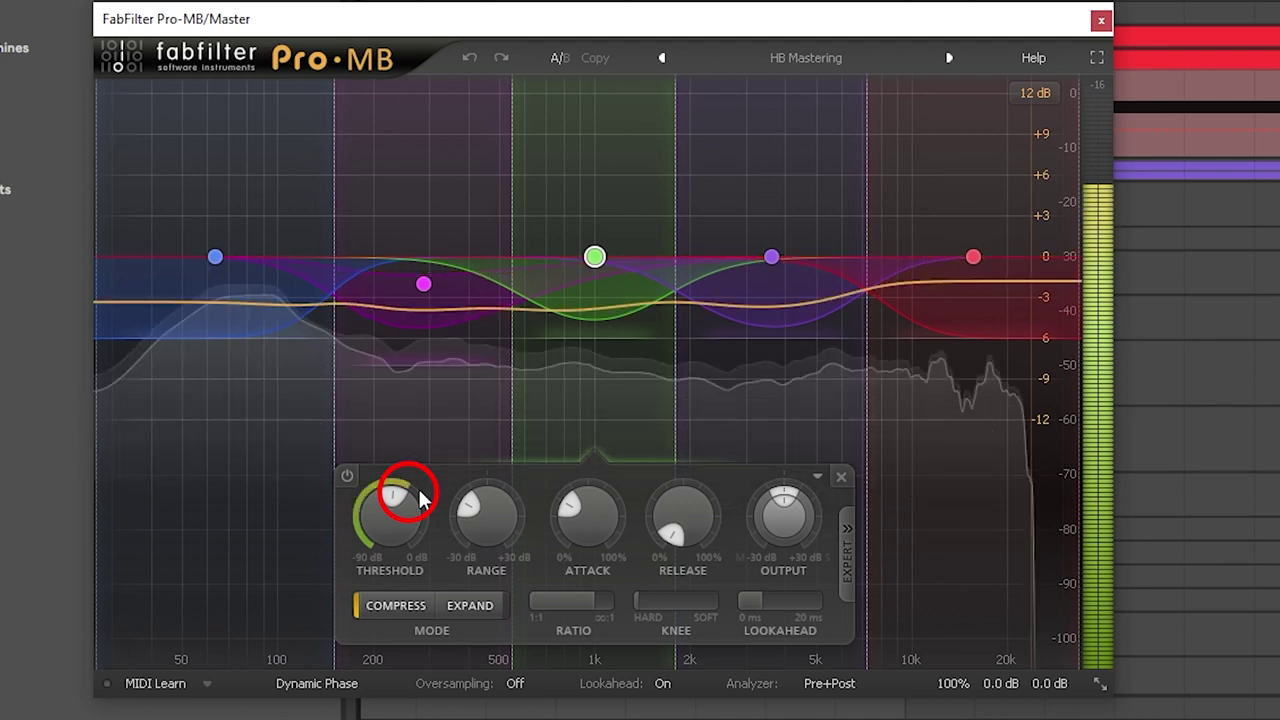
mouse_move(250, 505)
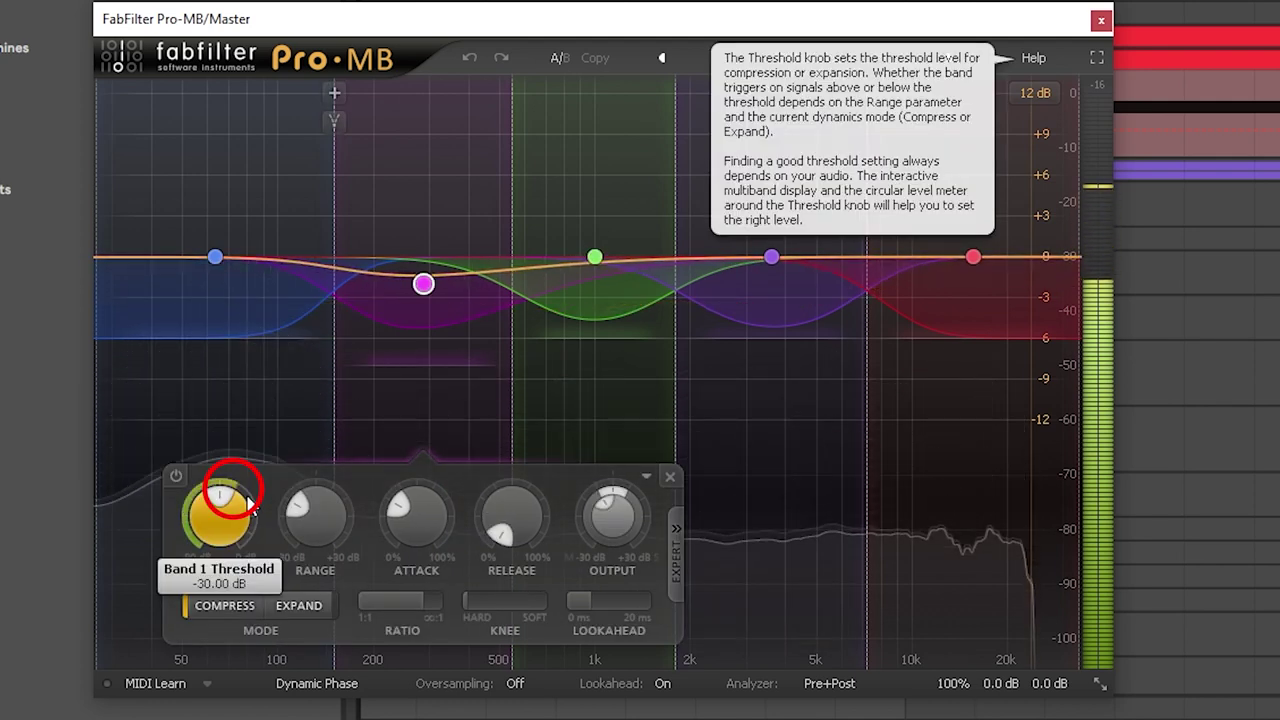
mouse_move(205, 525)
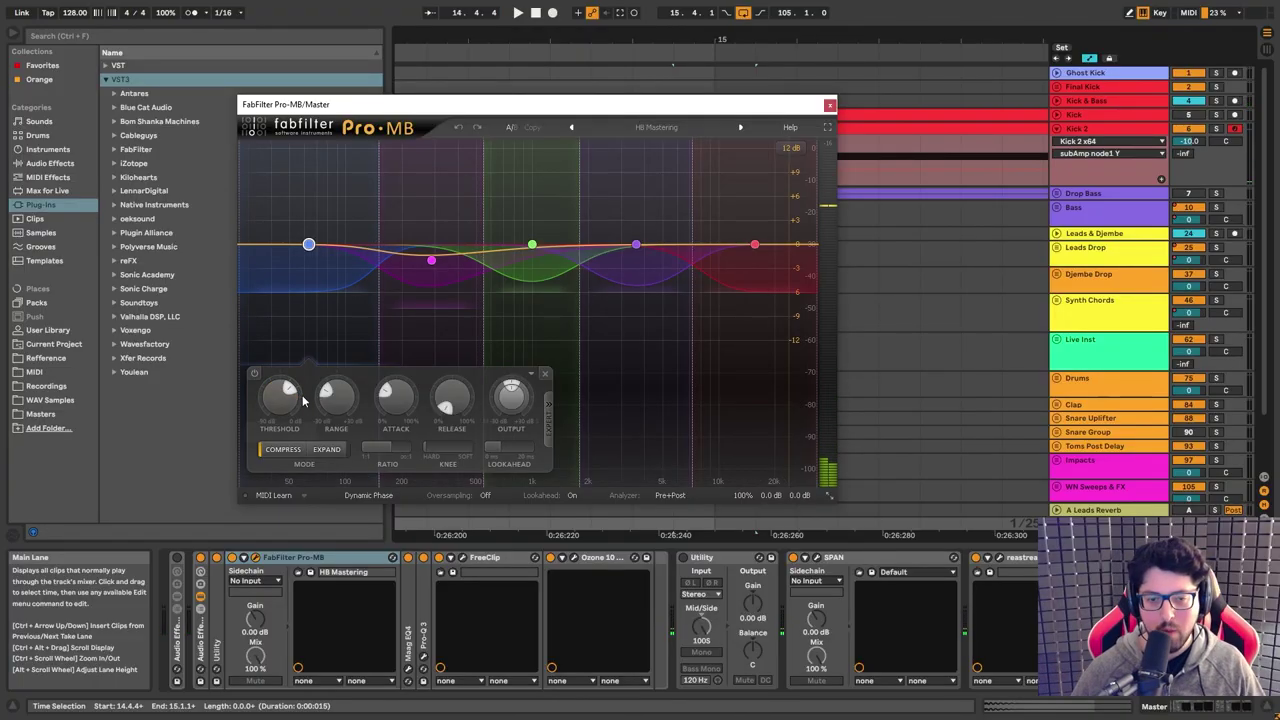
mouse_move(297, 397)
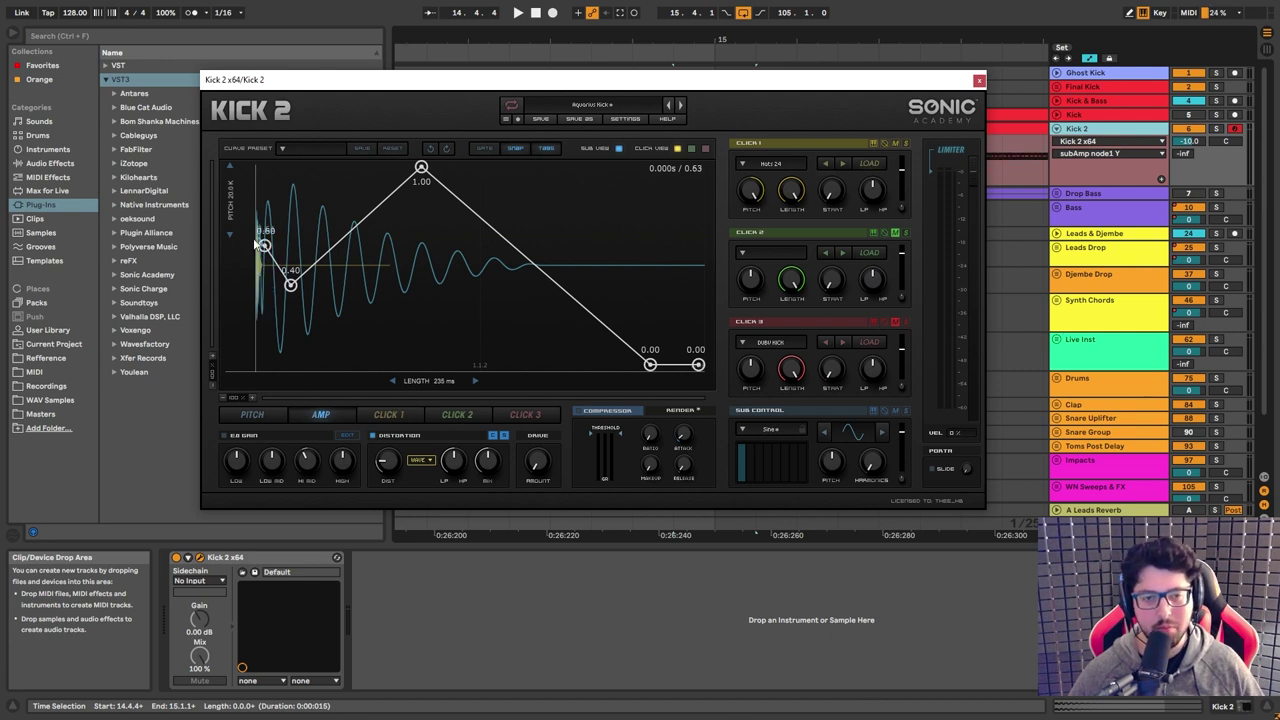
Reopen Pro-MB on the master track and check the threshold of the highest band.
left_click(514, 478)
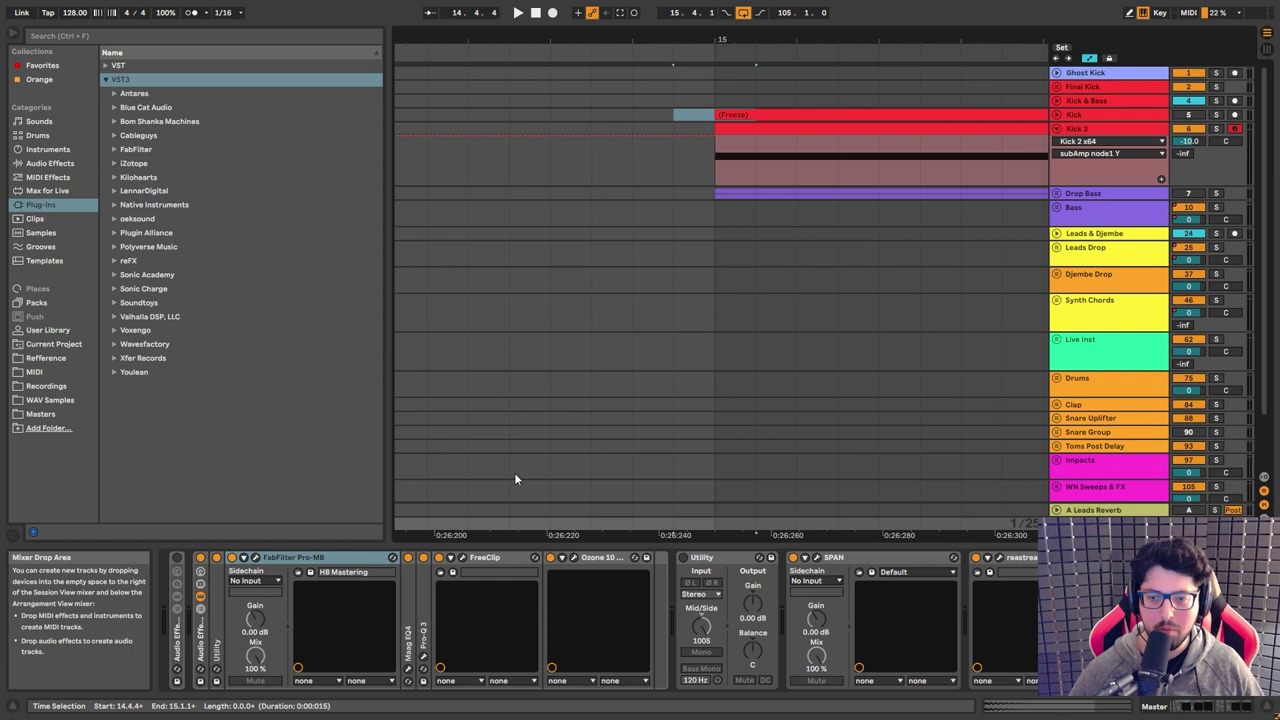
left_click(255, 557)
left_click(571, 396)
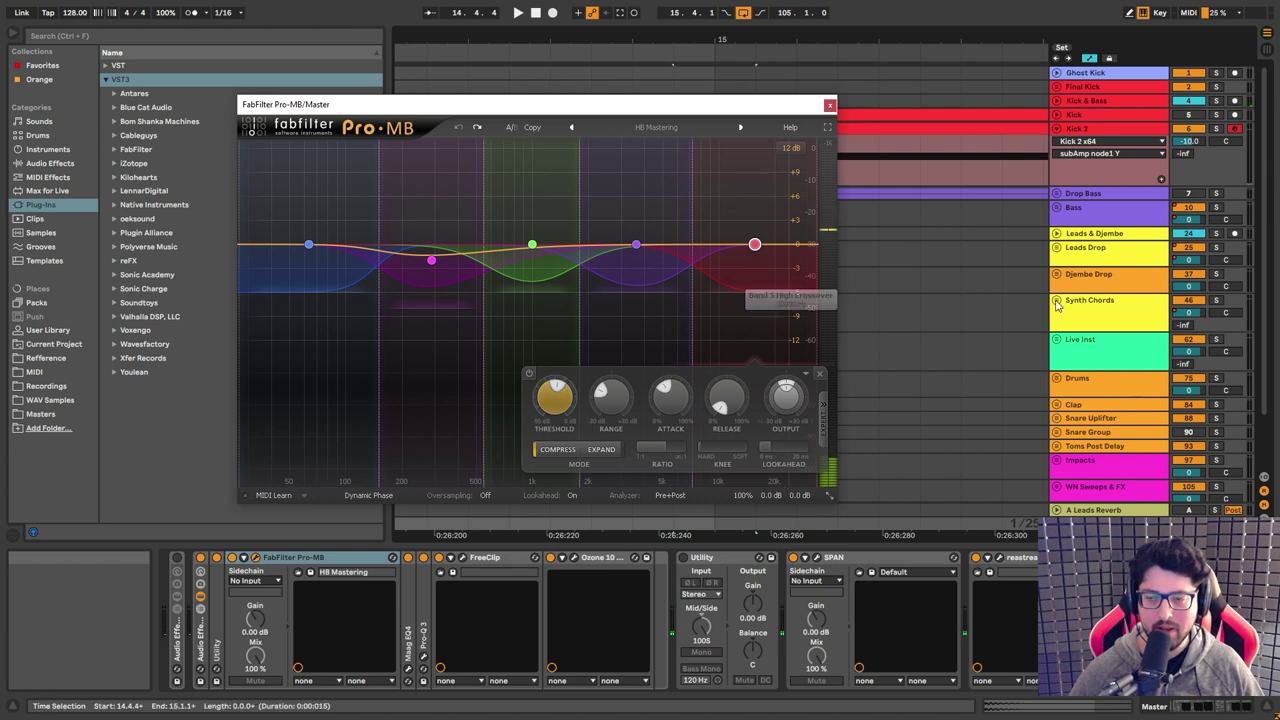
Return to Kick 2 and examine the start of its amp envelope up close, along with its pitch envelope.
left_click(1075, 128)
left_click(433, 150)
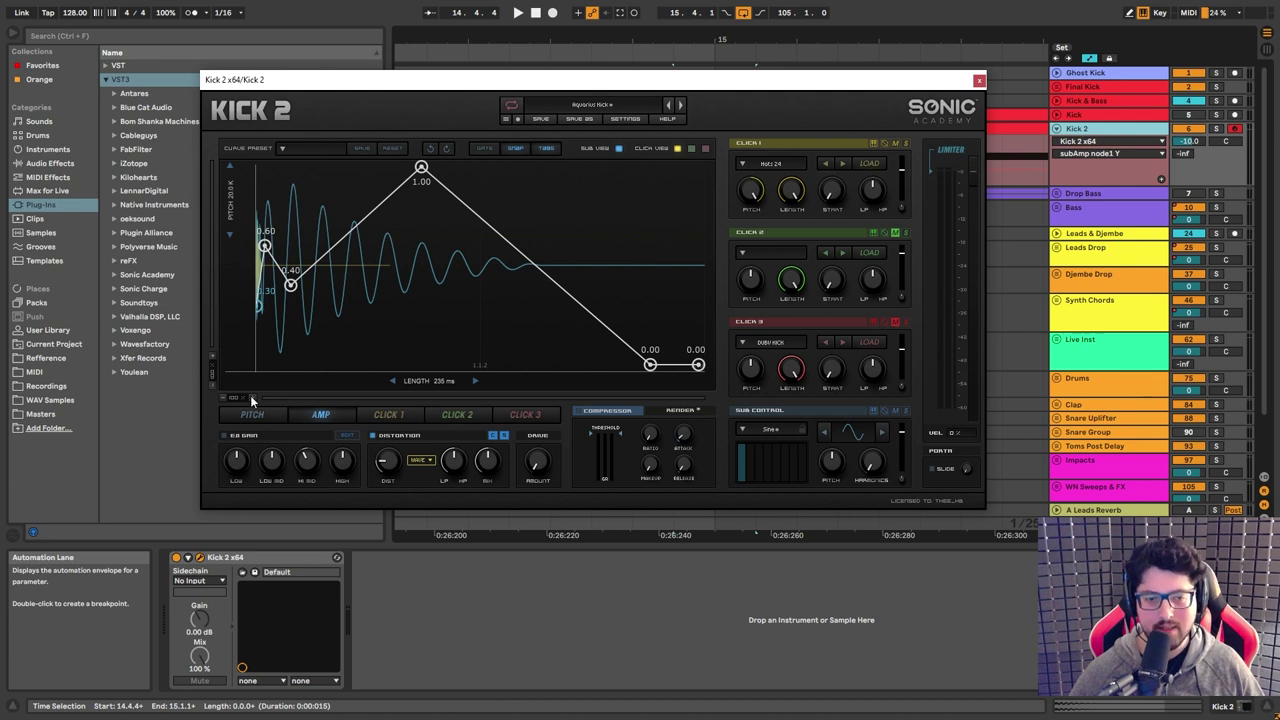
scroll(250, 395, "up", 3)
scroll(250, 395, "down", 3)
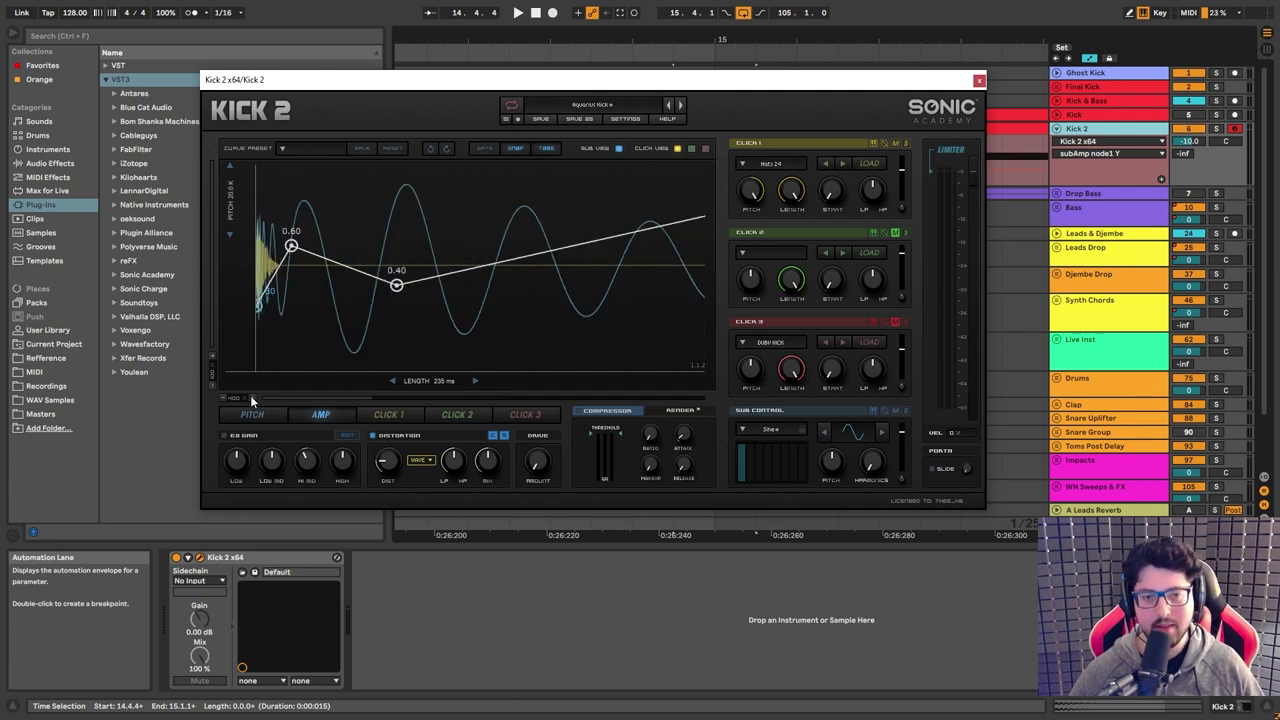
left_click(251, 414)
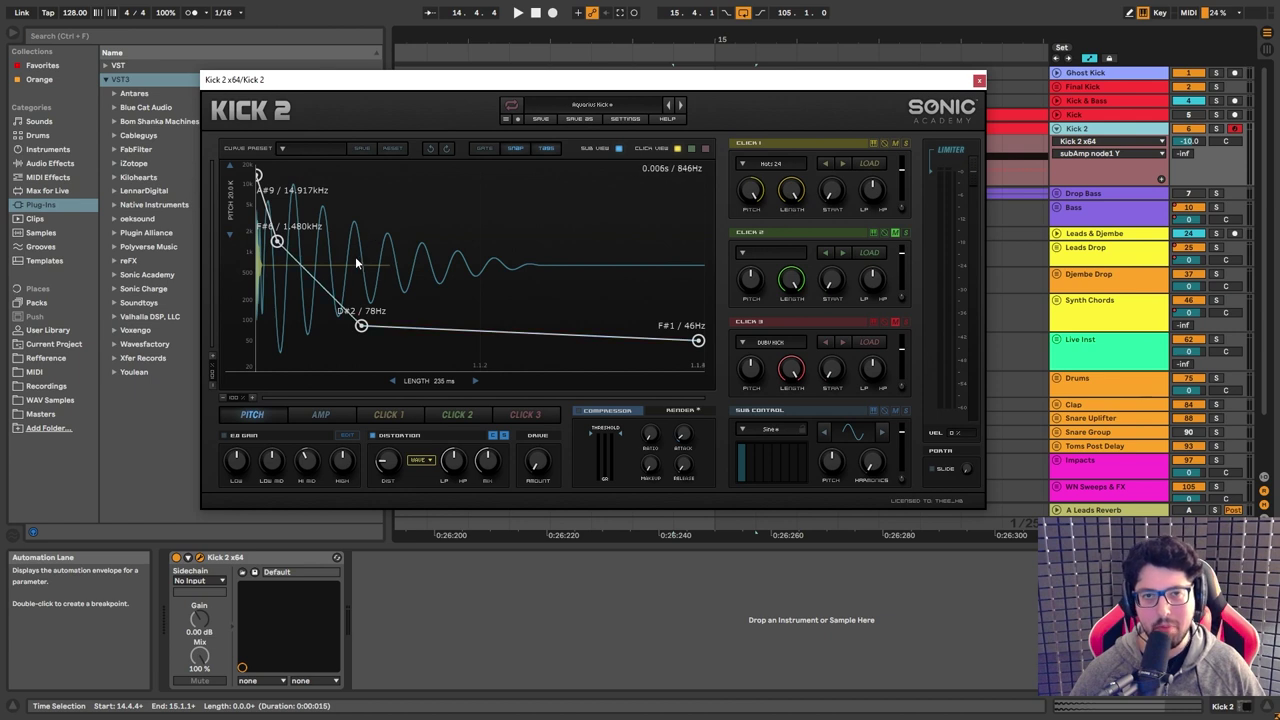
left_click(320, 414)
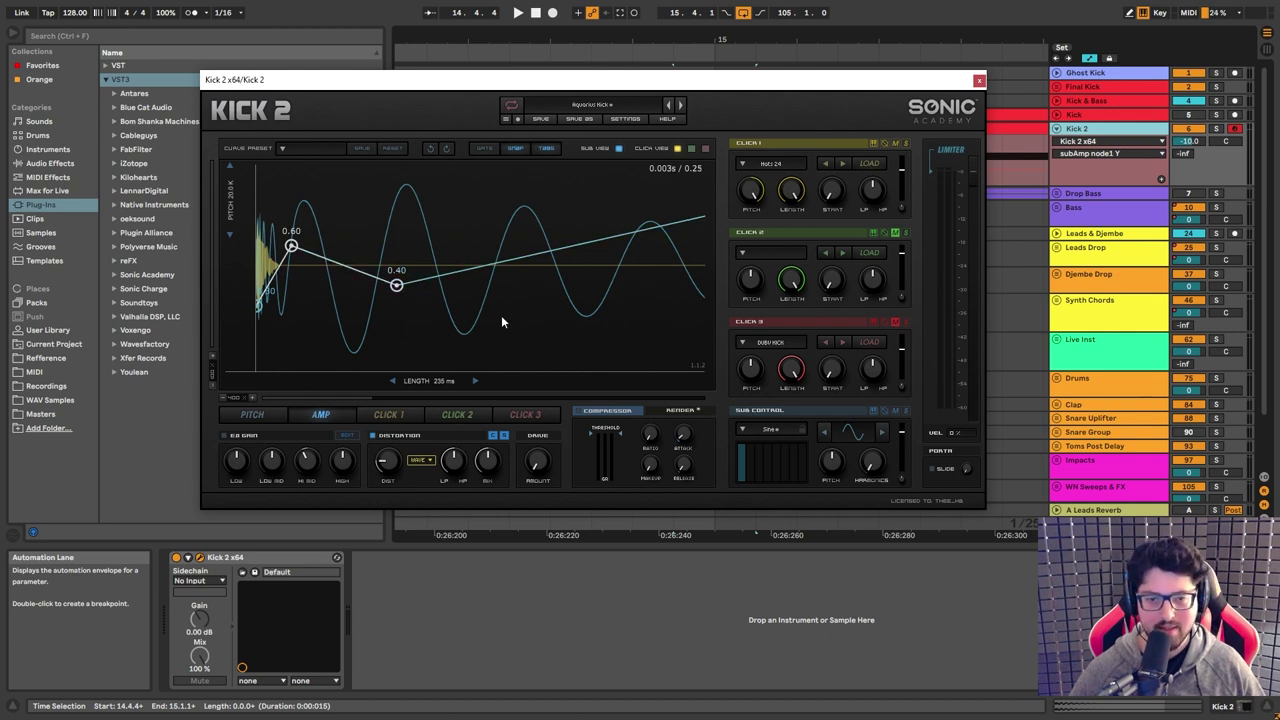
Examine the amp envelope's 0.40 dip node at high magnification and the late node where the level reaches zero.
mouse_move(396, 286)
left_mouse_down()
mouse_move(397, 253)
mouse_move(403, 310)
mouse_move(391, 177)
mouse_move(400, 284)
left_mouse_up()
left_click(222, 398)
left_click(251, 396)
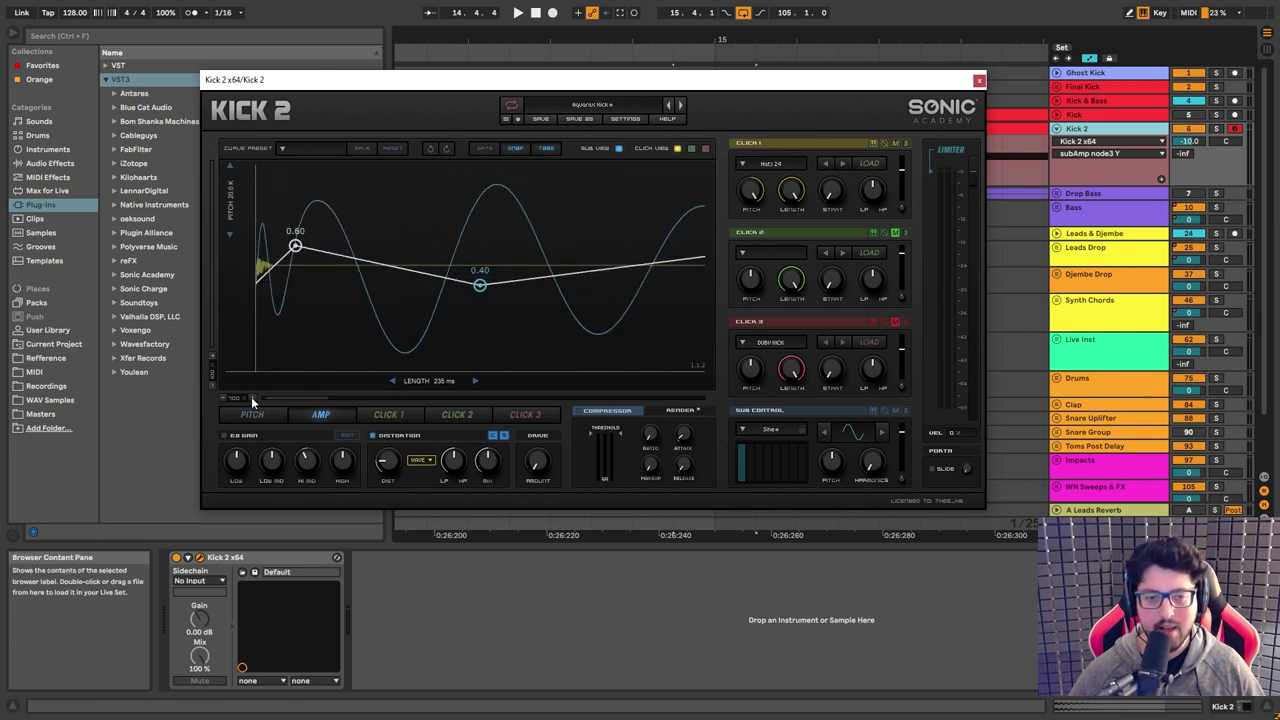
left_click(253, 396)
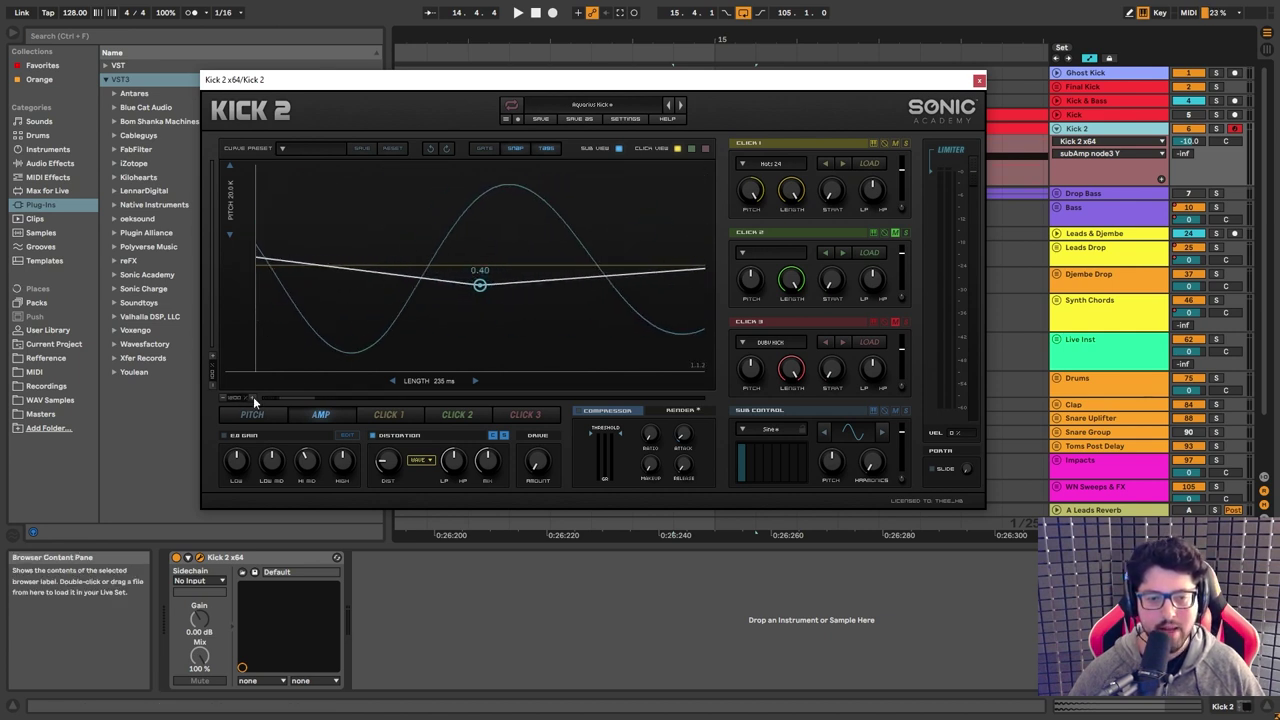
left_click_drag(304, 397, 336, 252)
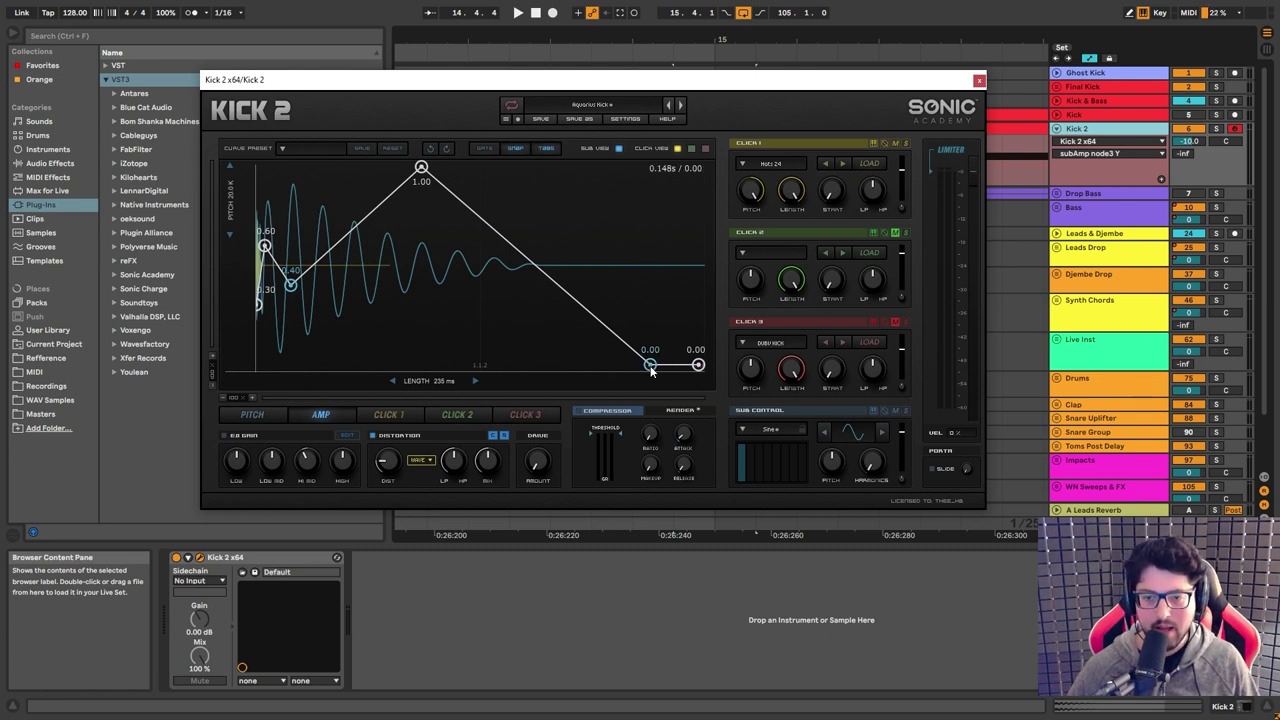
left_click_drag(650, 368, 652, 370)
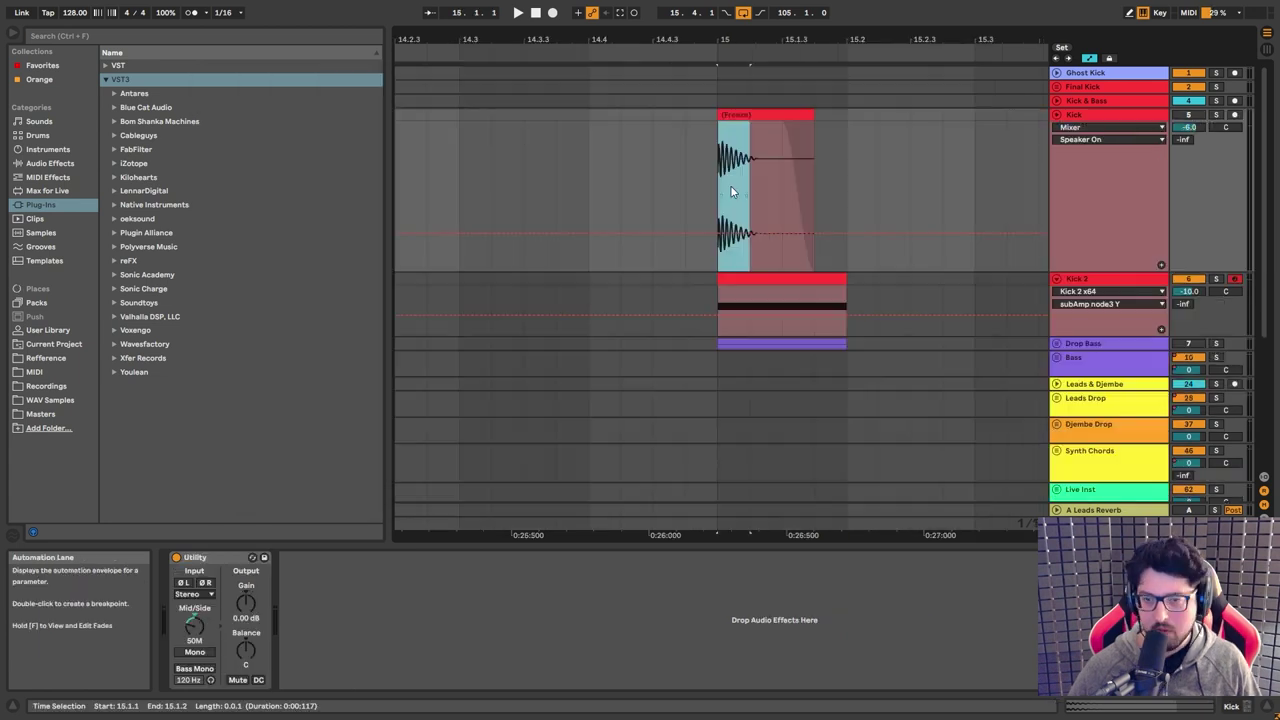
Select the short fading tail of the frozen clip's waveform on the Kick track, just after 15.1.2.
left_click(748, 185)
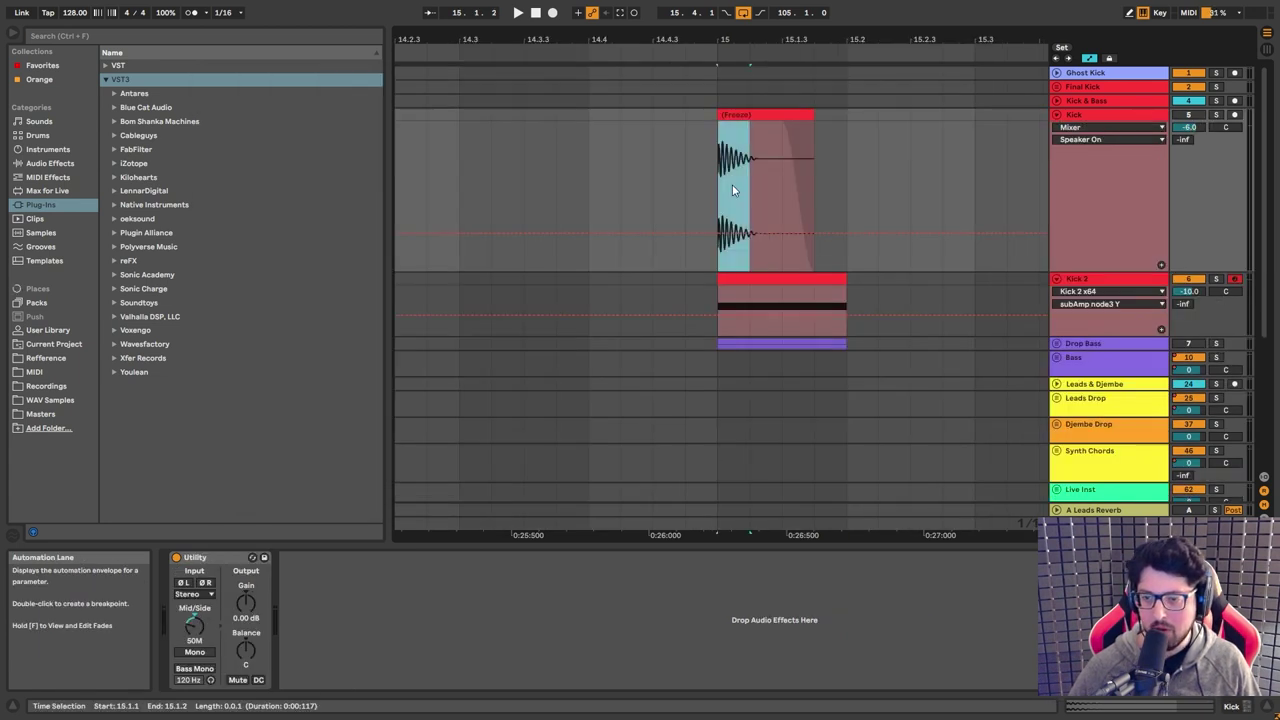
left_click(740, 184)
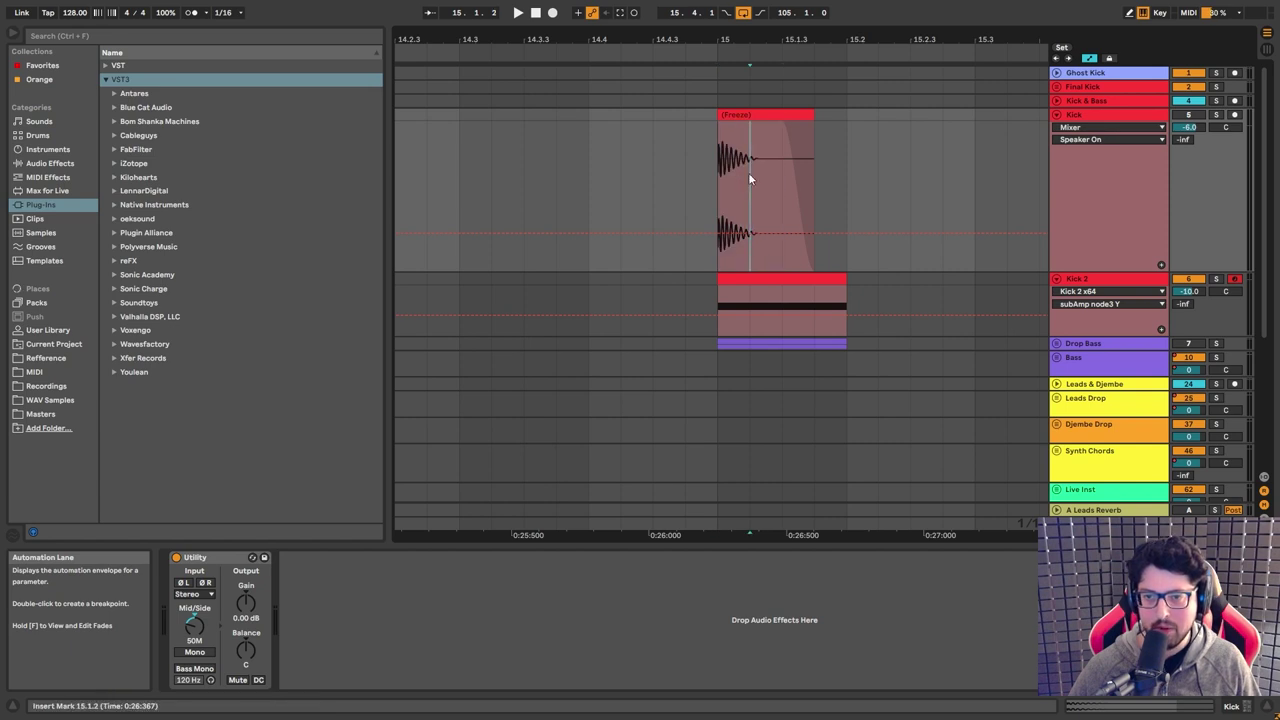
scroll(748, 172, "up", 5)
left_click_drag(688, 163, 725, 164)
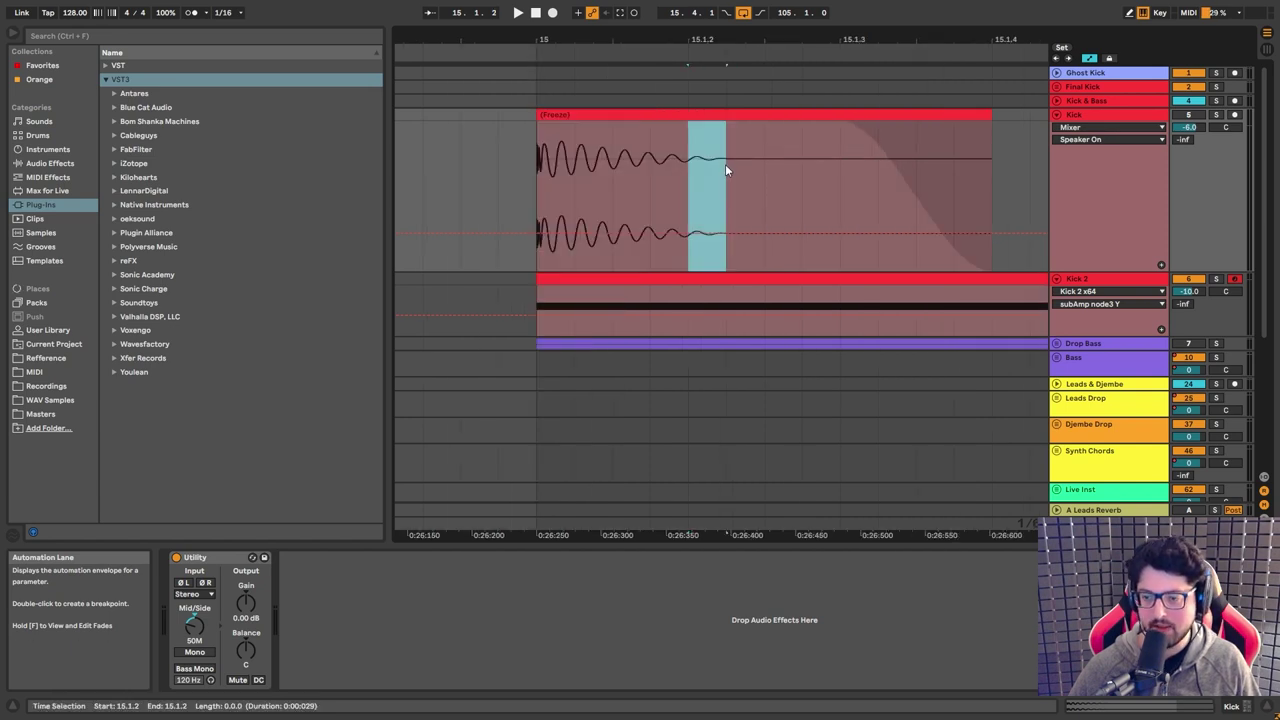
Try raising the late node of Kick 2's amp envelope to 0.71, and bring it back down to zero.
key("Down")
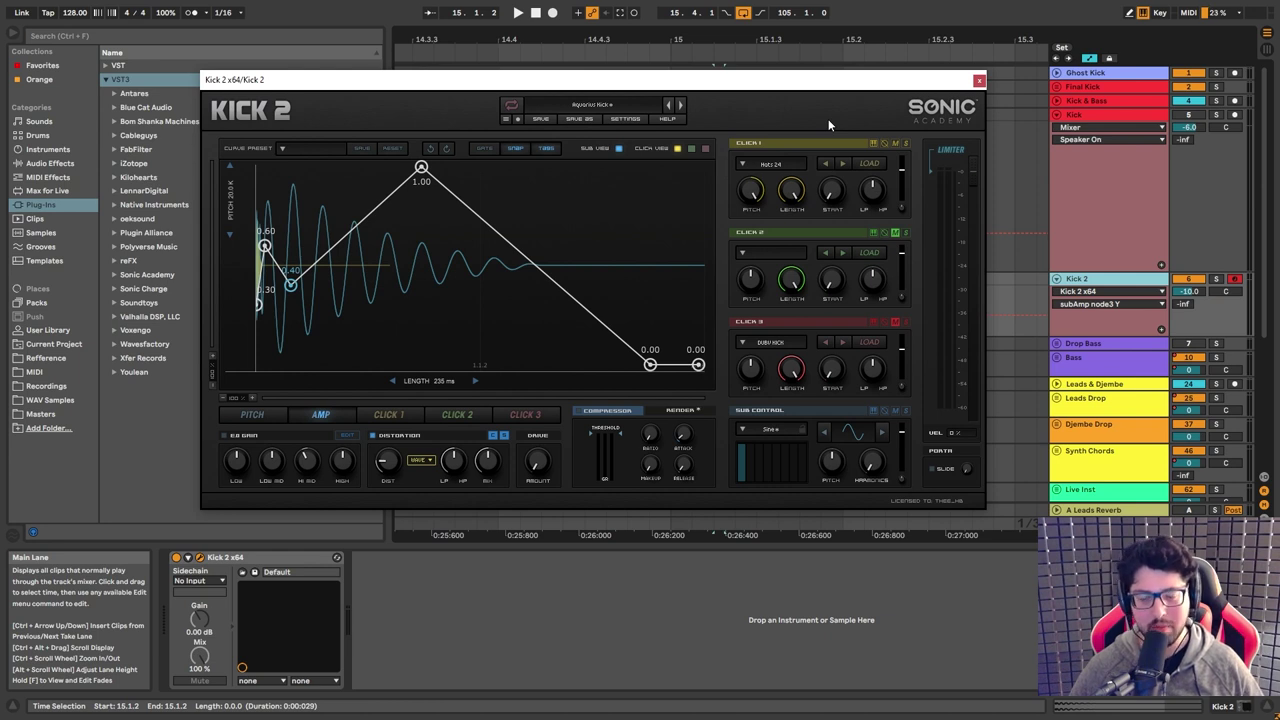
mouse_move(657, 366)
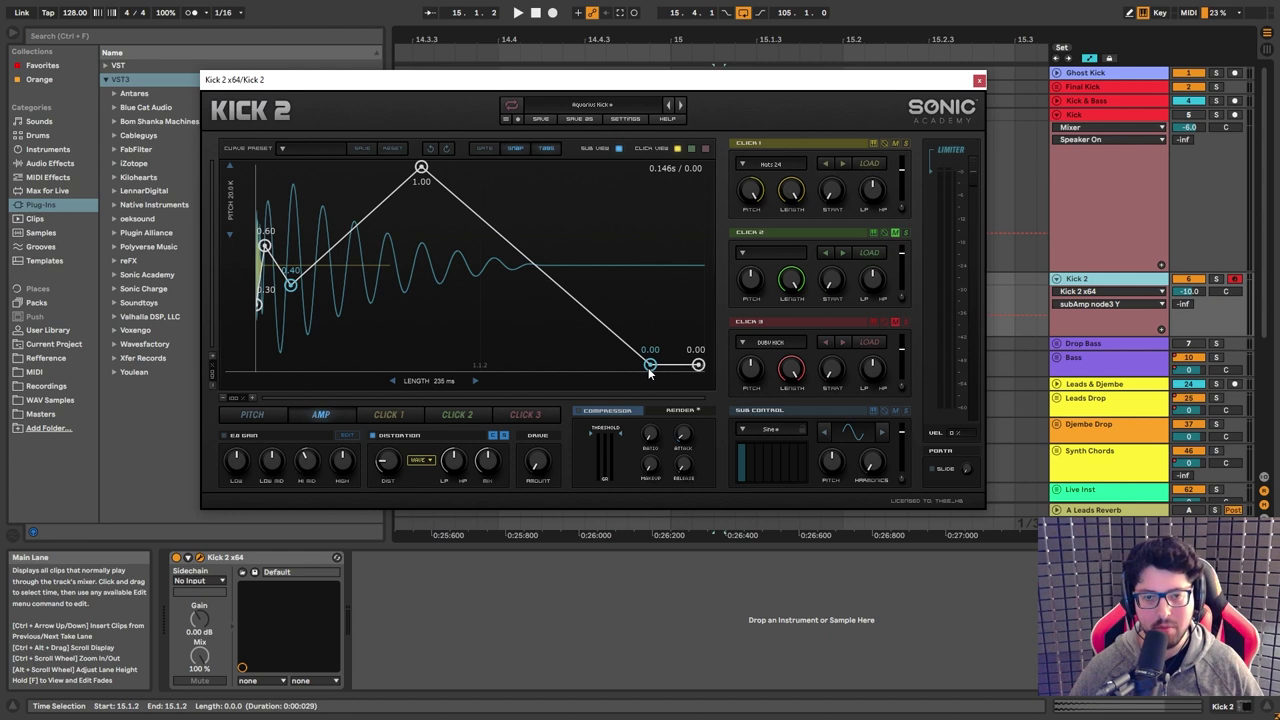
left_click_drag(651, 364, 640, 223)
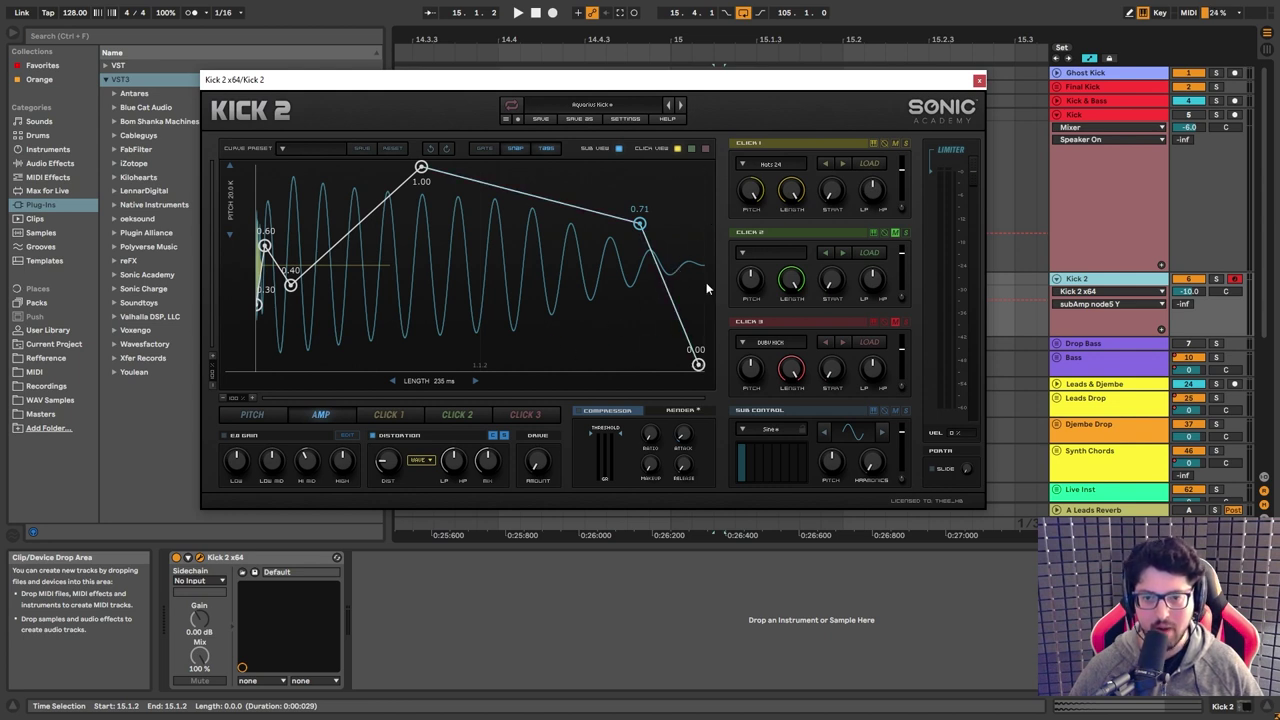
left_click_drag(639, 223, 650, 364)
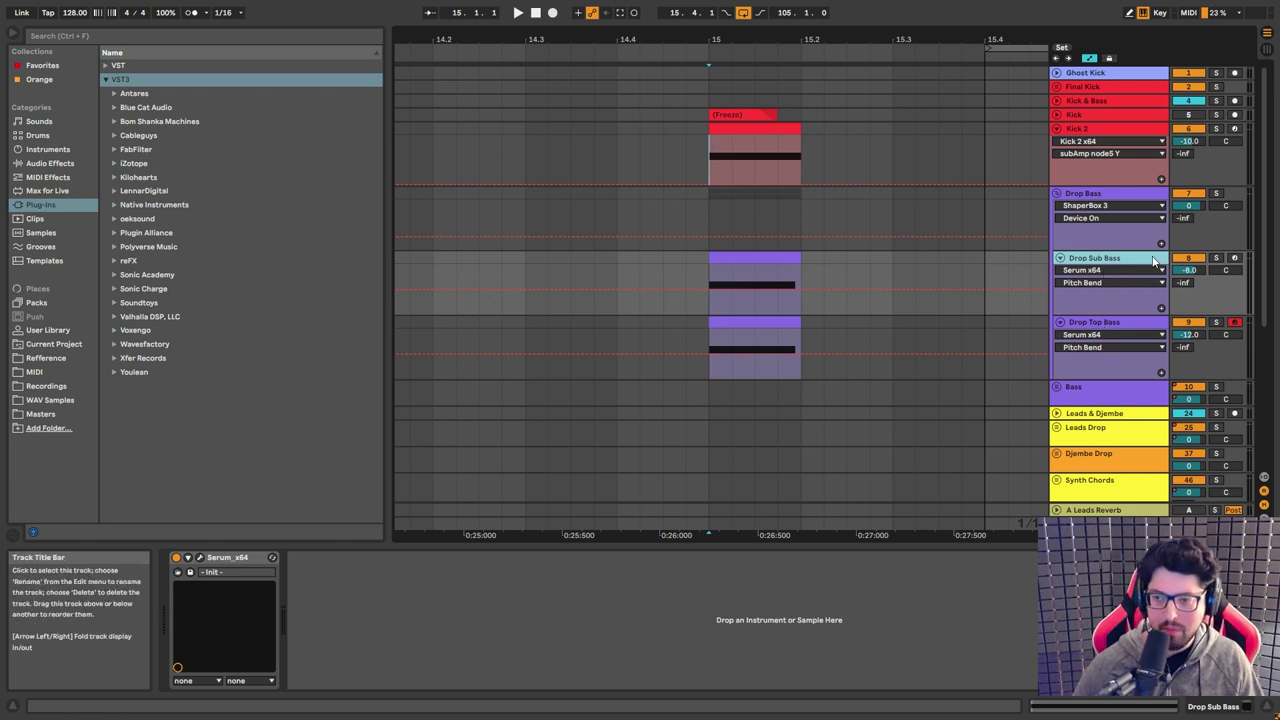
Arm the Drop Sub Bass track, open its Serum and examine the first three harmonics of oscillator A in the wavetable editor.
left_click(1234, 258)
left_click(200, 558)
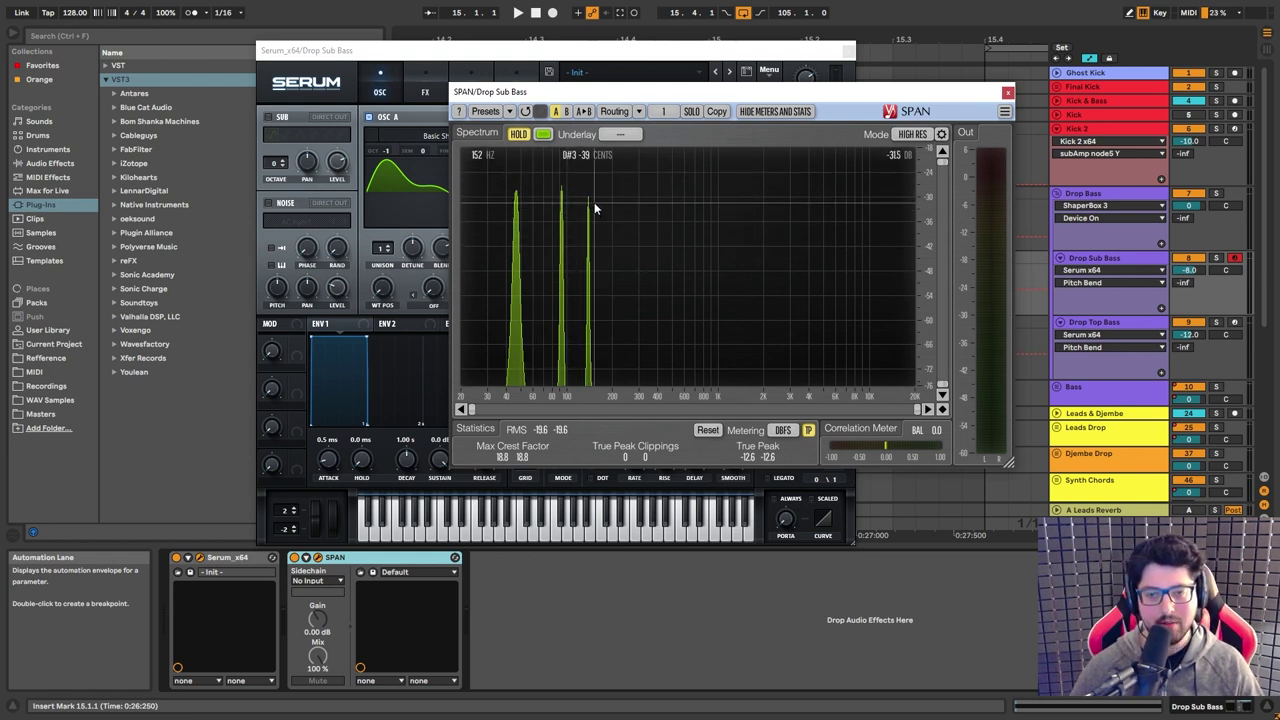
left_click(440, 185)
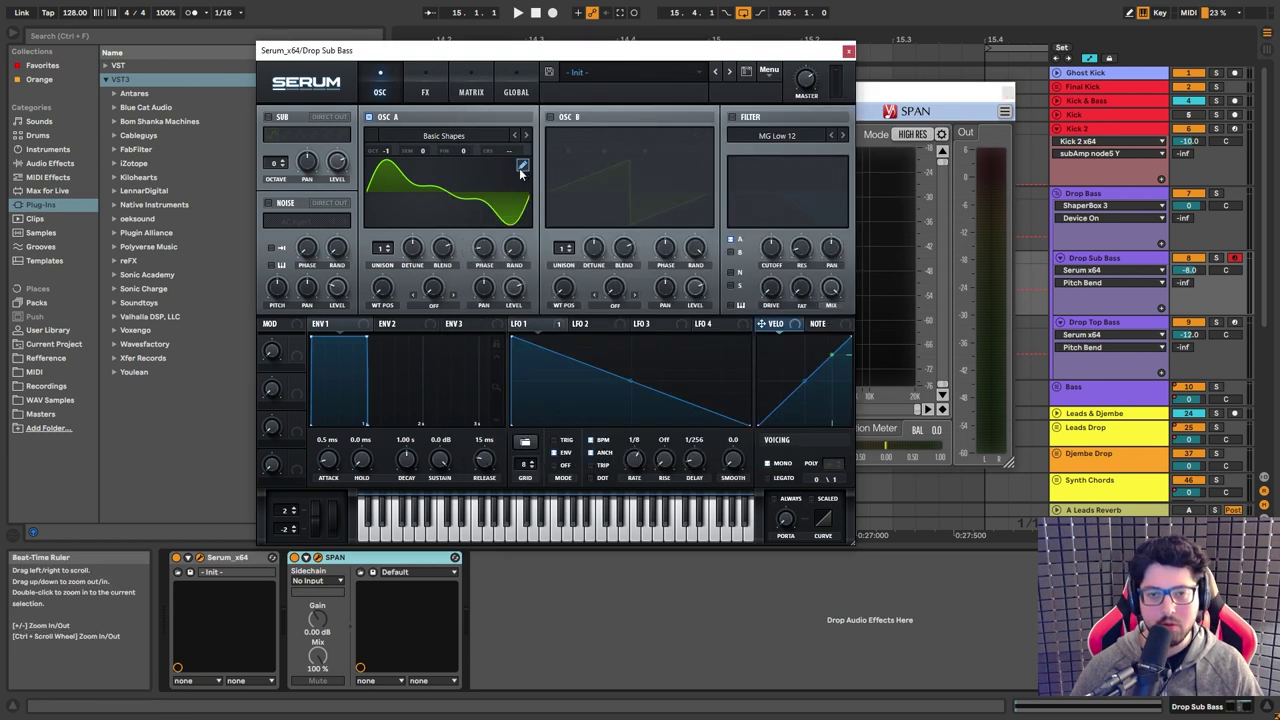
left_click(521, 167)
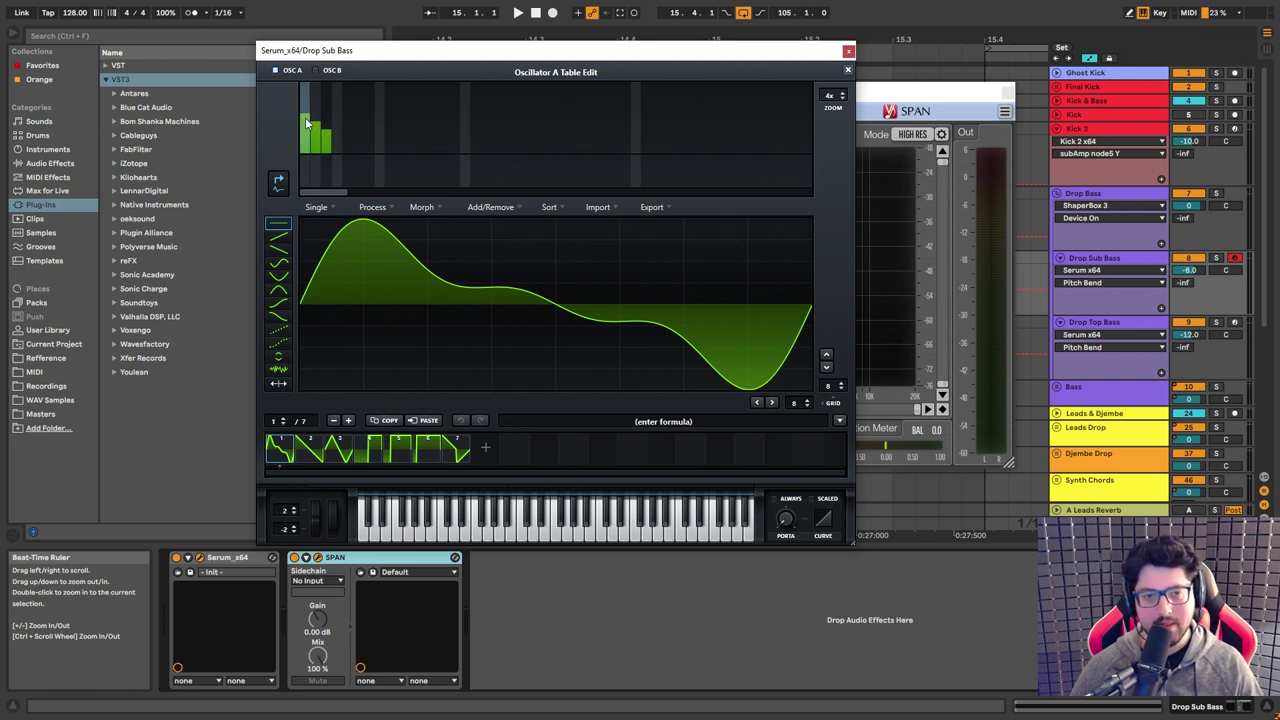
left_click_drag(318, 127, 327, 133)
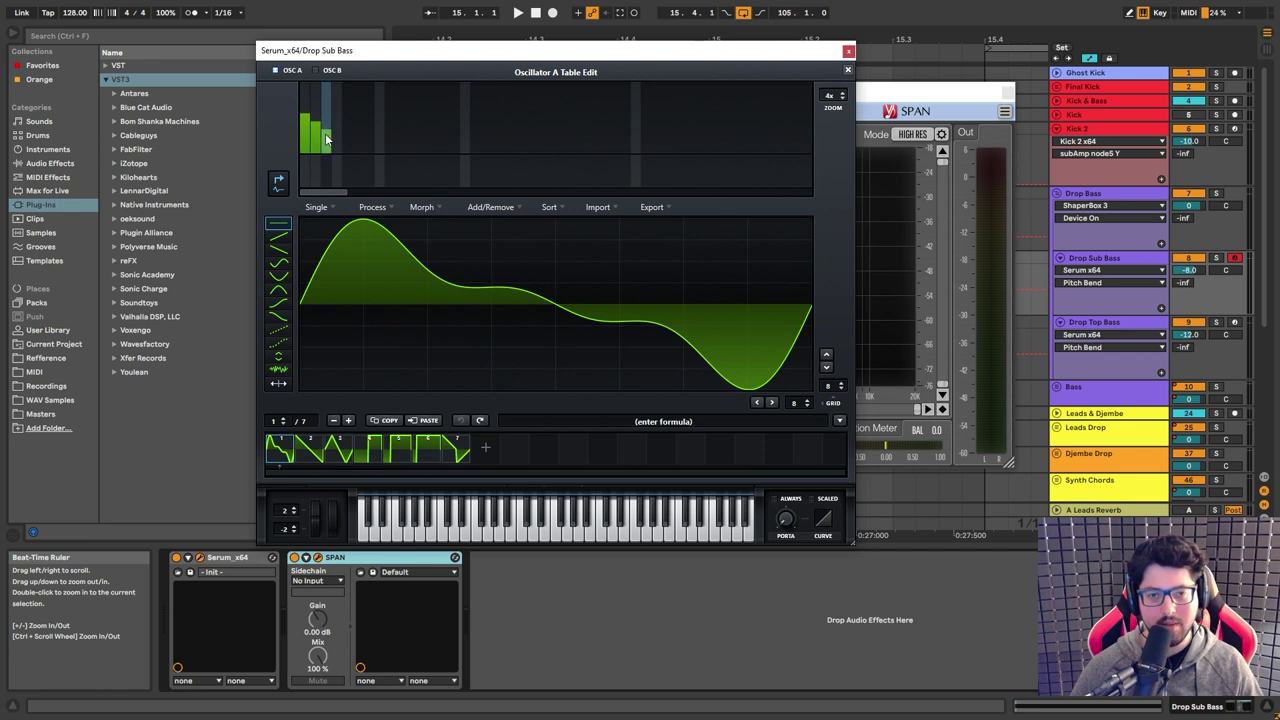
left_click(325, 133)
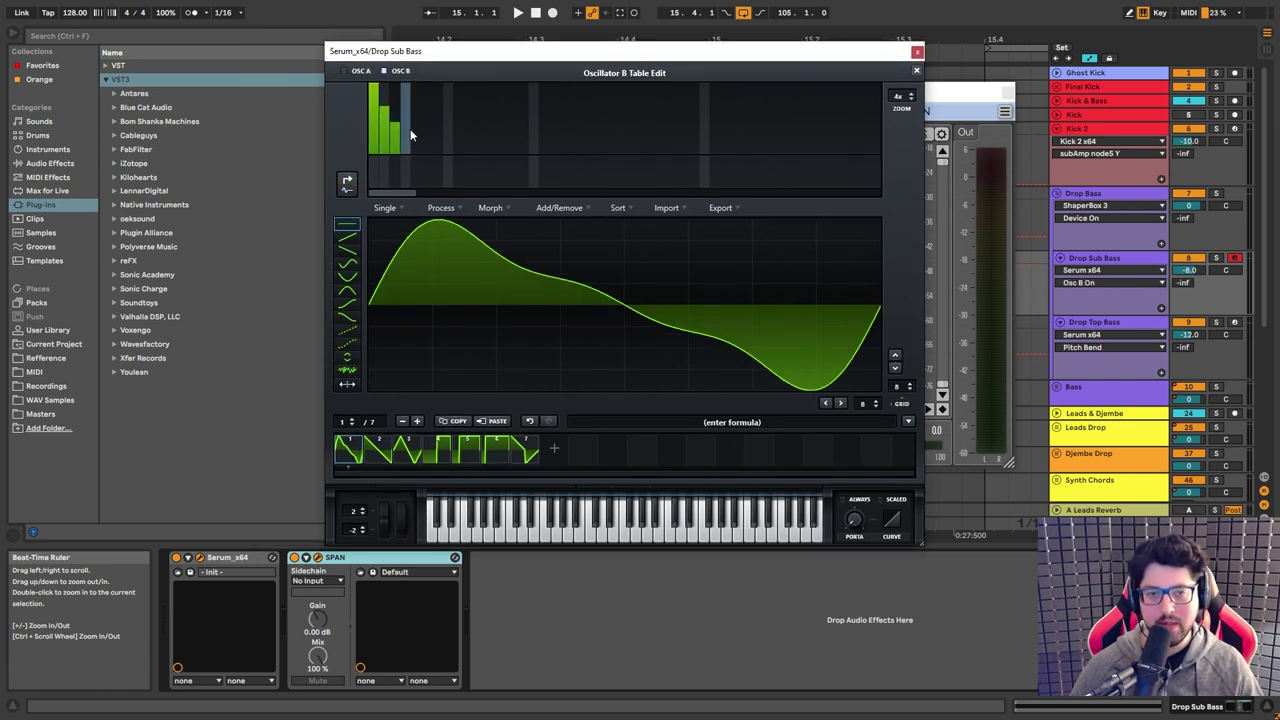
Reduce oscillator B's wave to its first harmonic, rebuild it with progressively lower second and third harmonics, and leave the wavetable editor.
left_click_drag(410, 131, 382, 166)
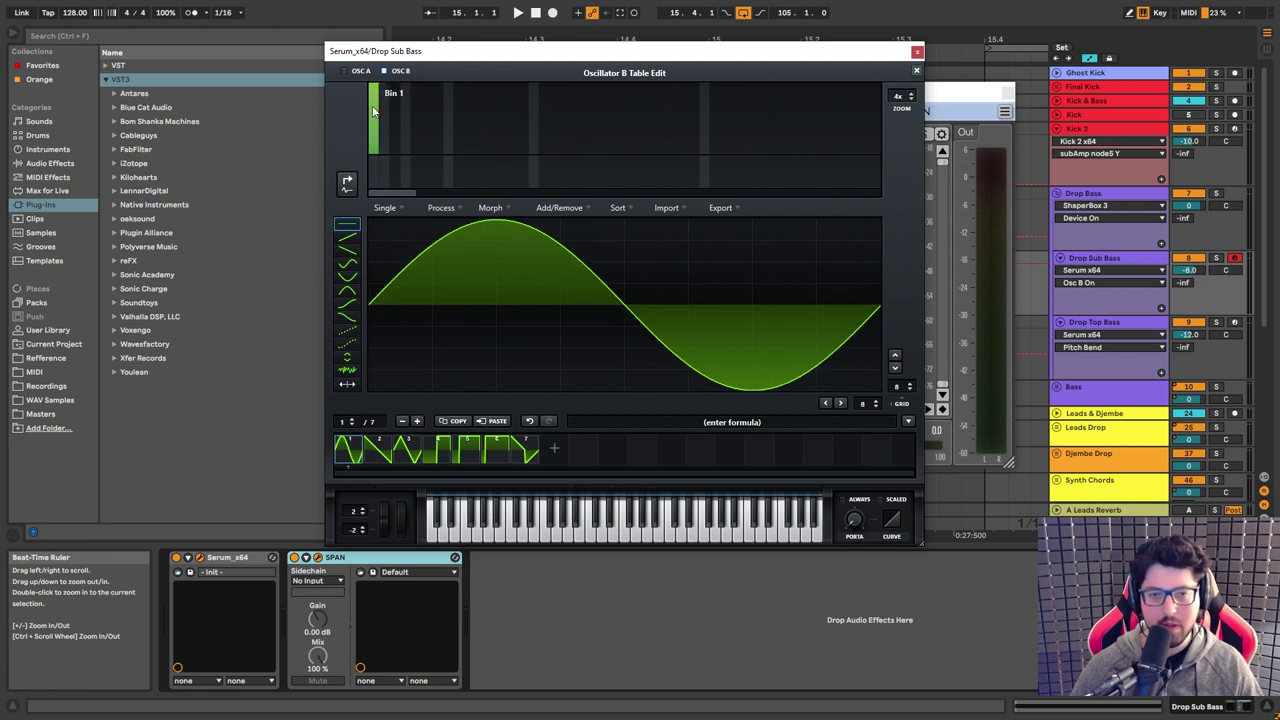
left_click(1104, 253)
left_click(389, 110)
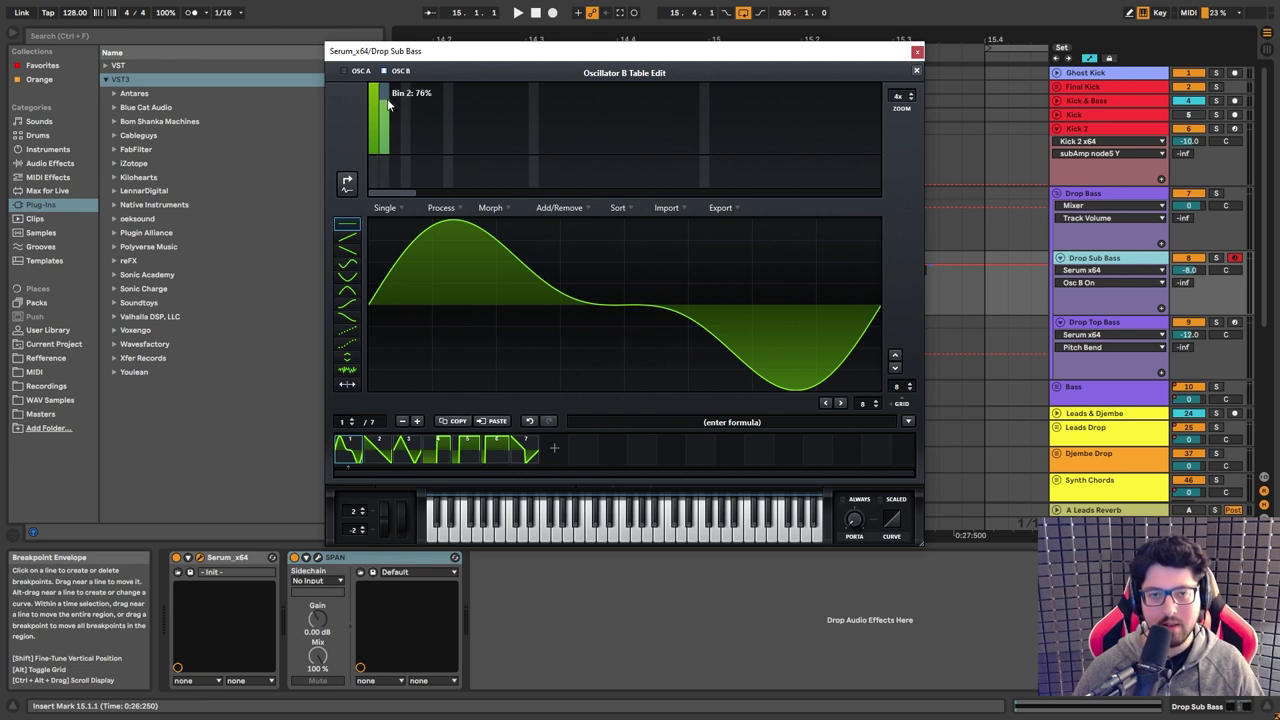
left_click(389, 100)
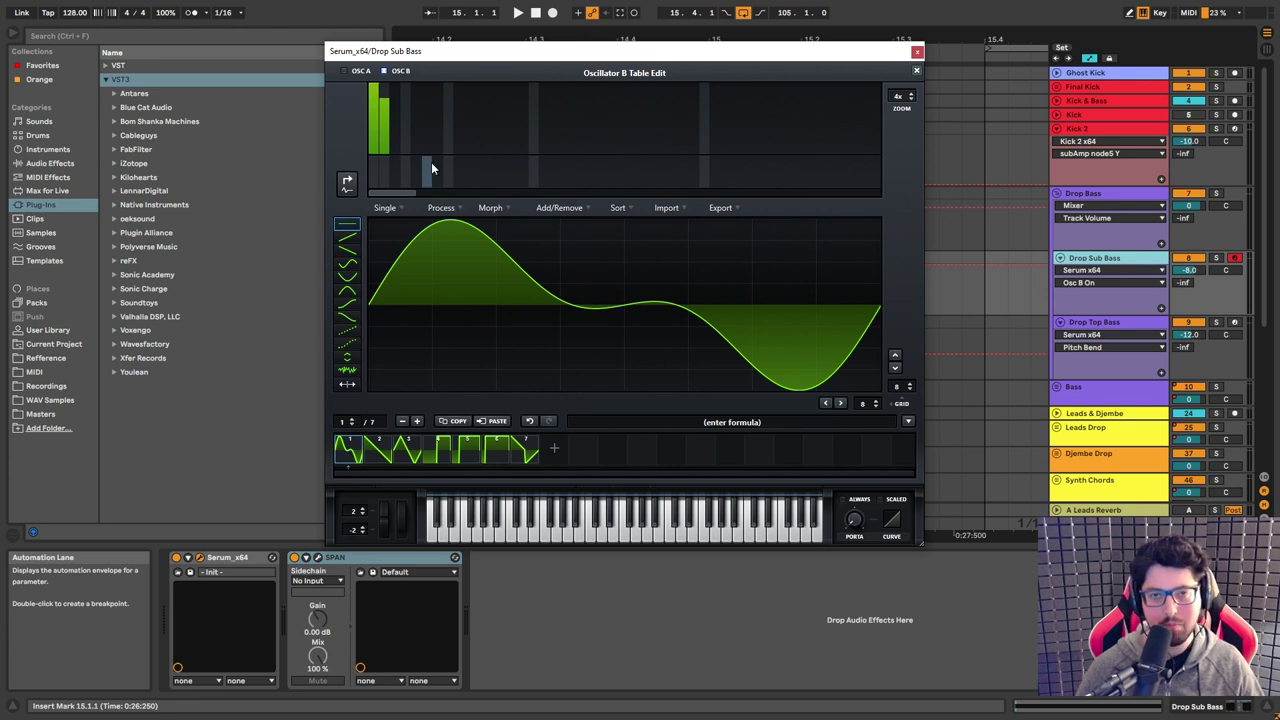
left_click(394, 118)
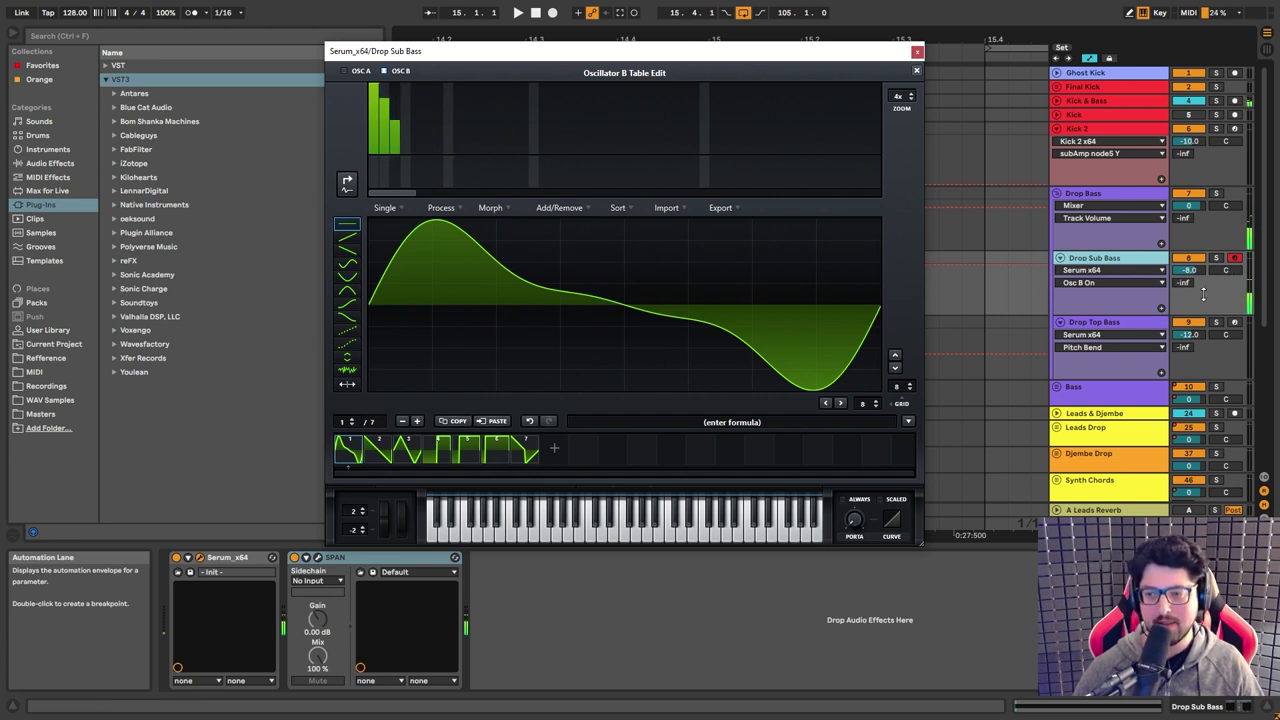
left_click(916, 70)
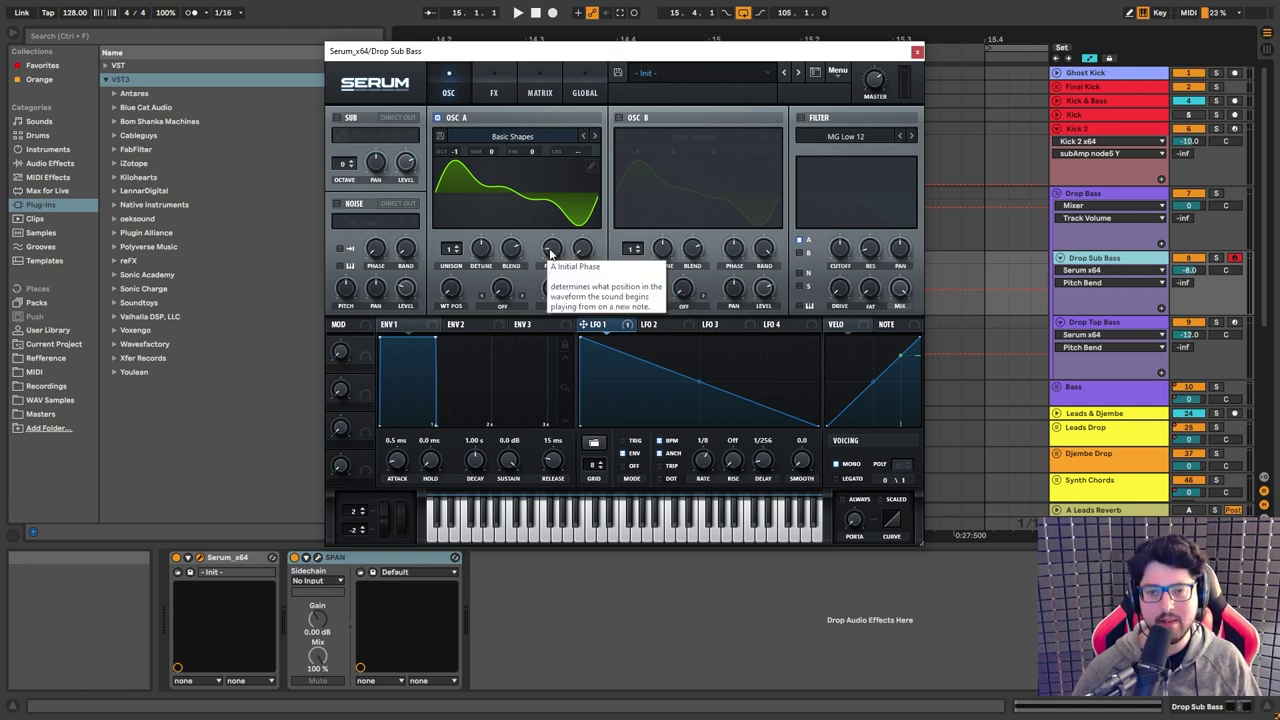
Try a different start phase for oscillator A of the sub bass and check the combined Kick & Bass waveform in LFOTool.
left_click(582, 252)
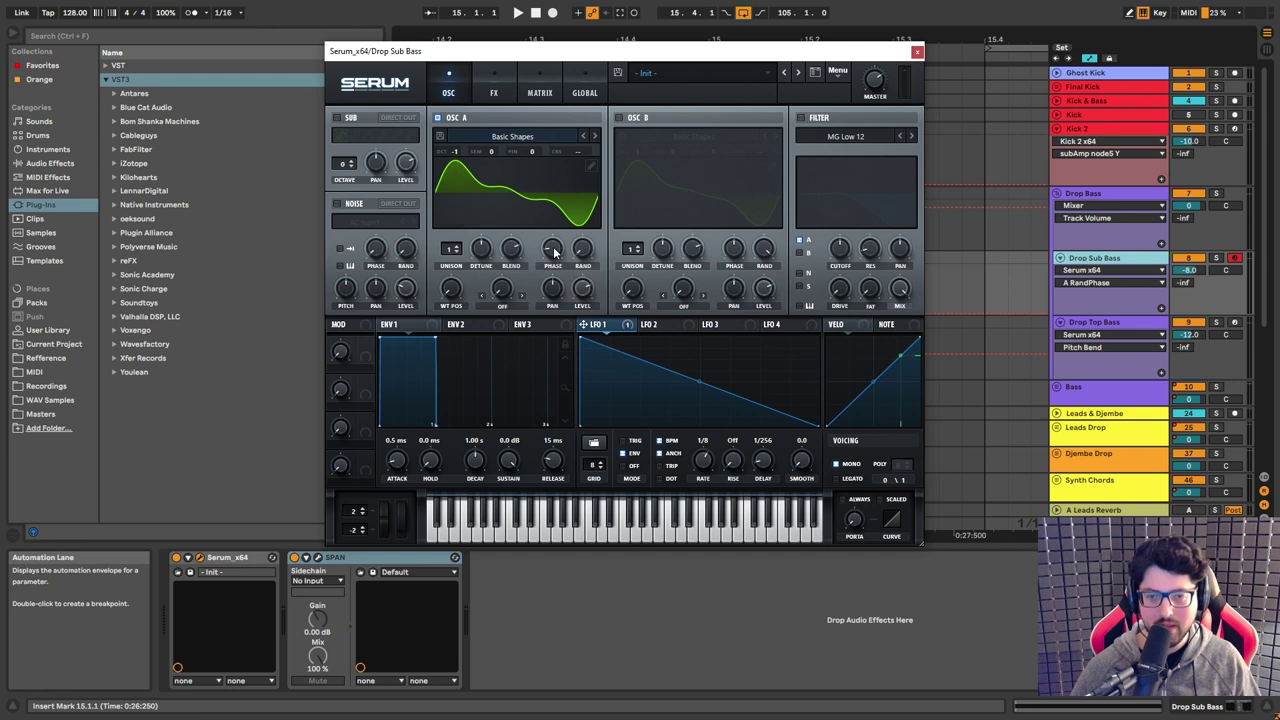
left_click(1086, 100)
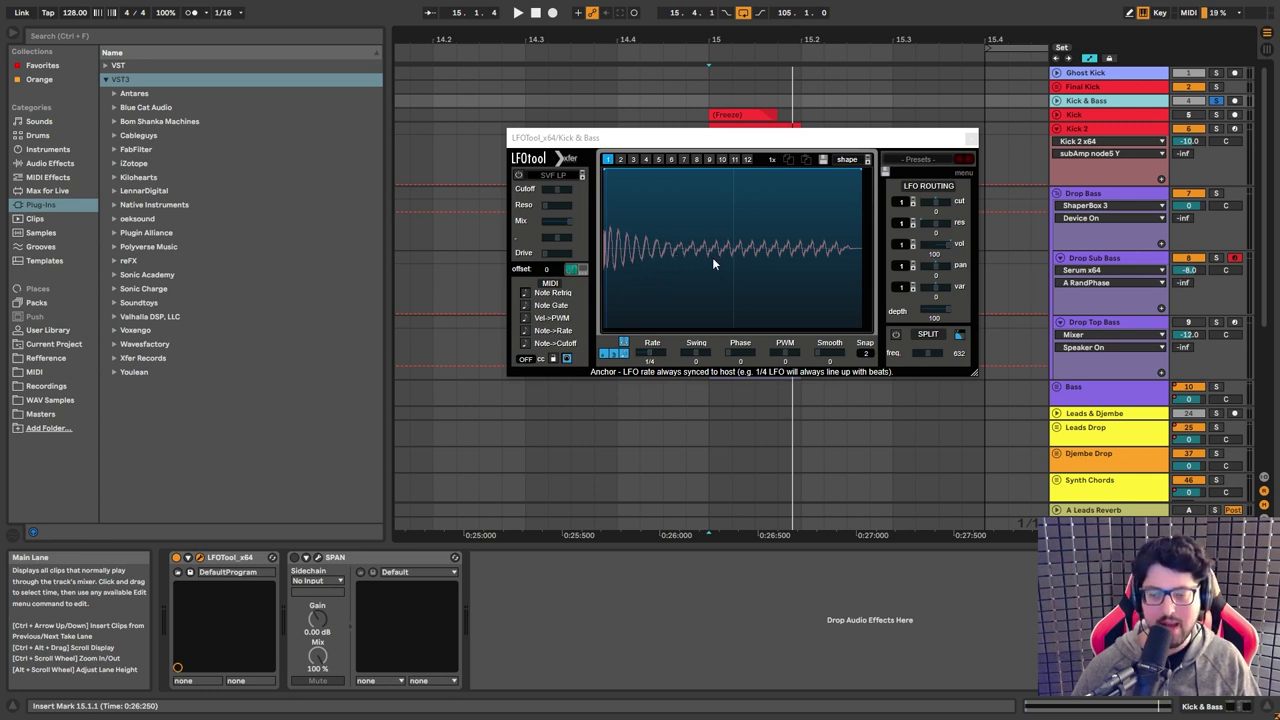
left_click(1096, 257)
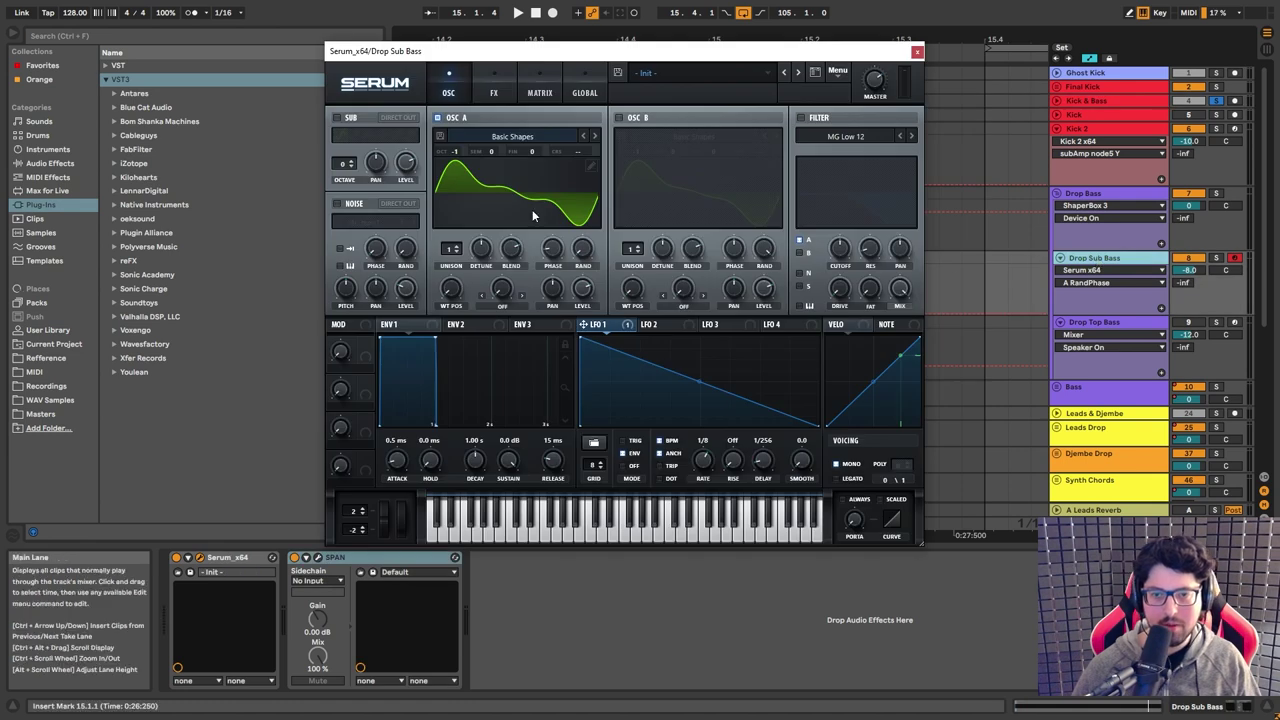
mouse_move(556, 256)
left_mouse_down()
mouse_move(565, 243)
mouse_move(563, 254)
left_mouse_up()
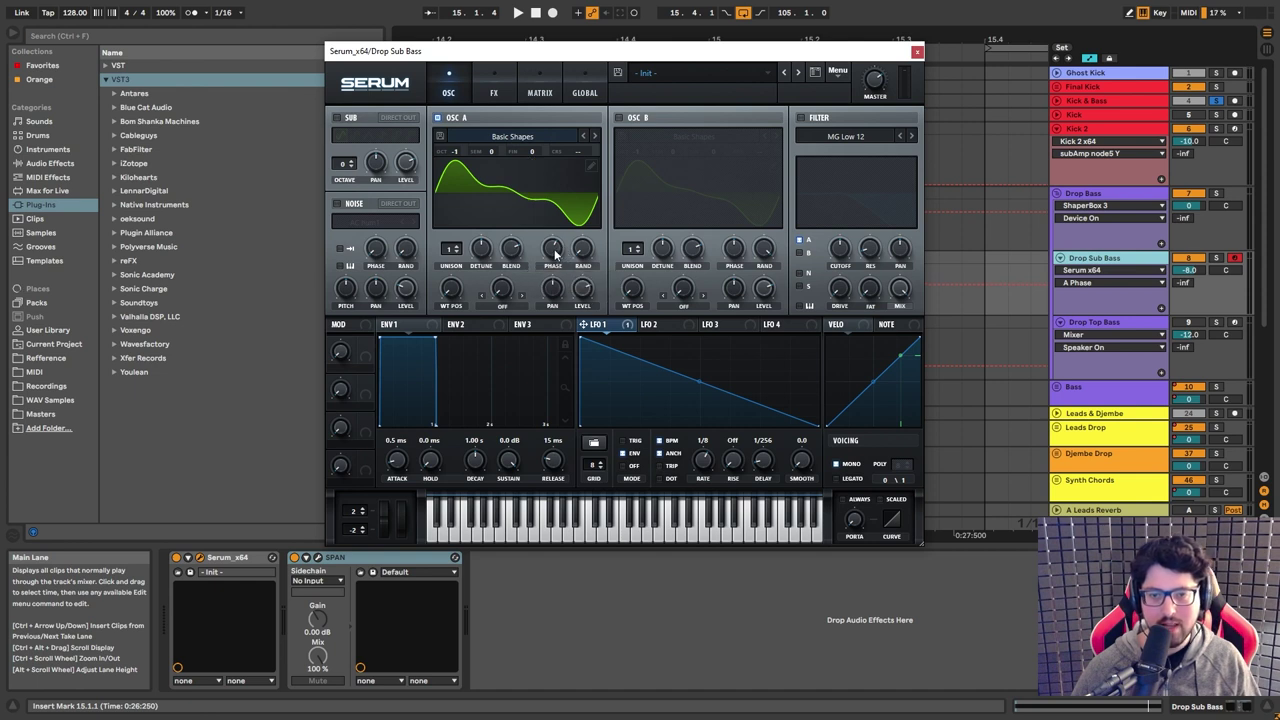
left_click(1086, 100)
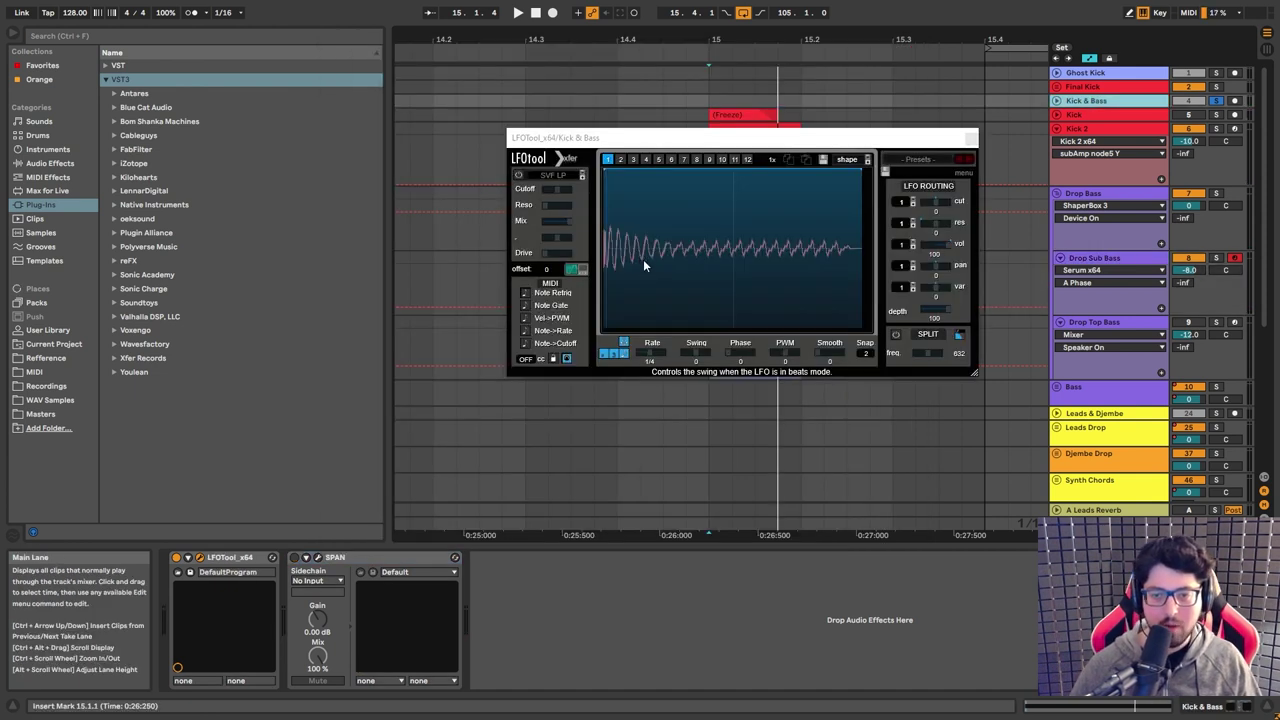
left_click(643, 259)
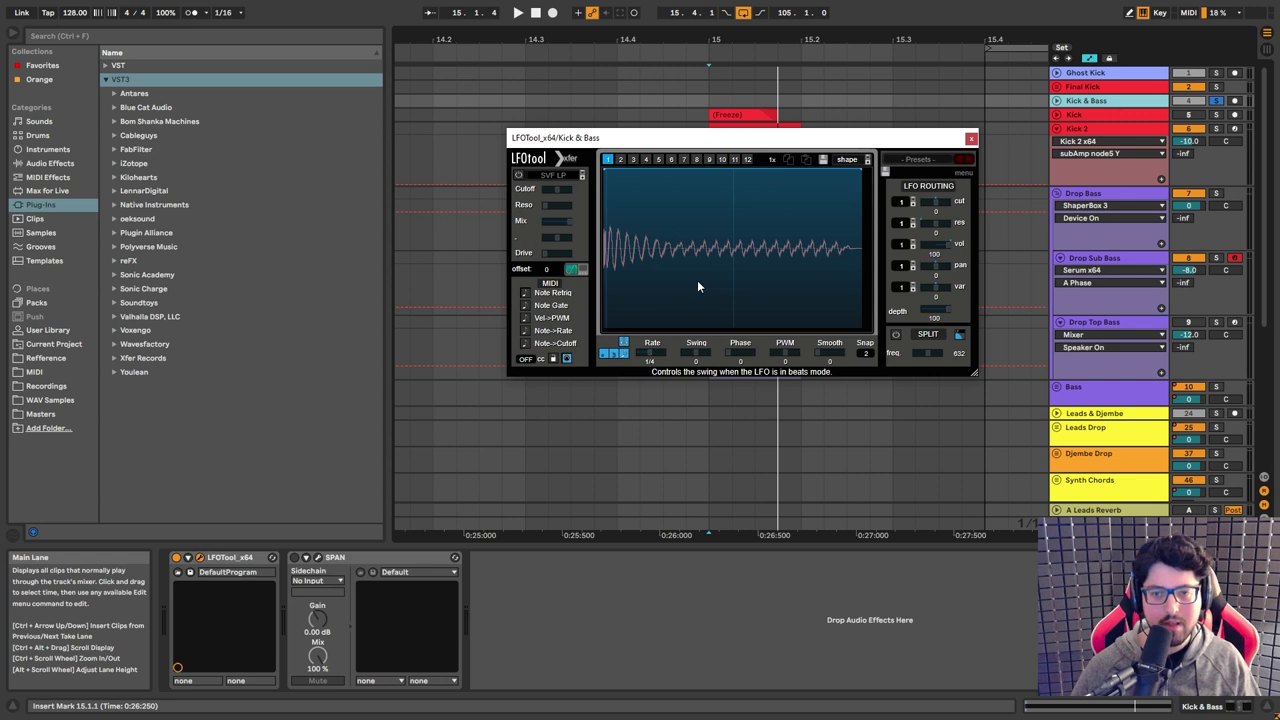
left_click(1093, 258)
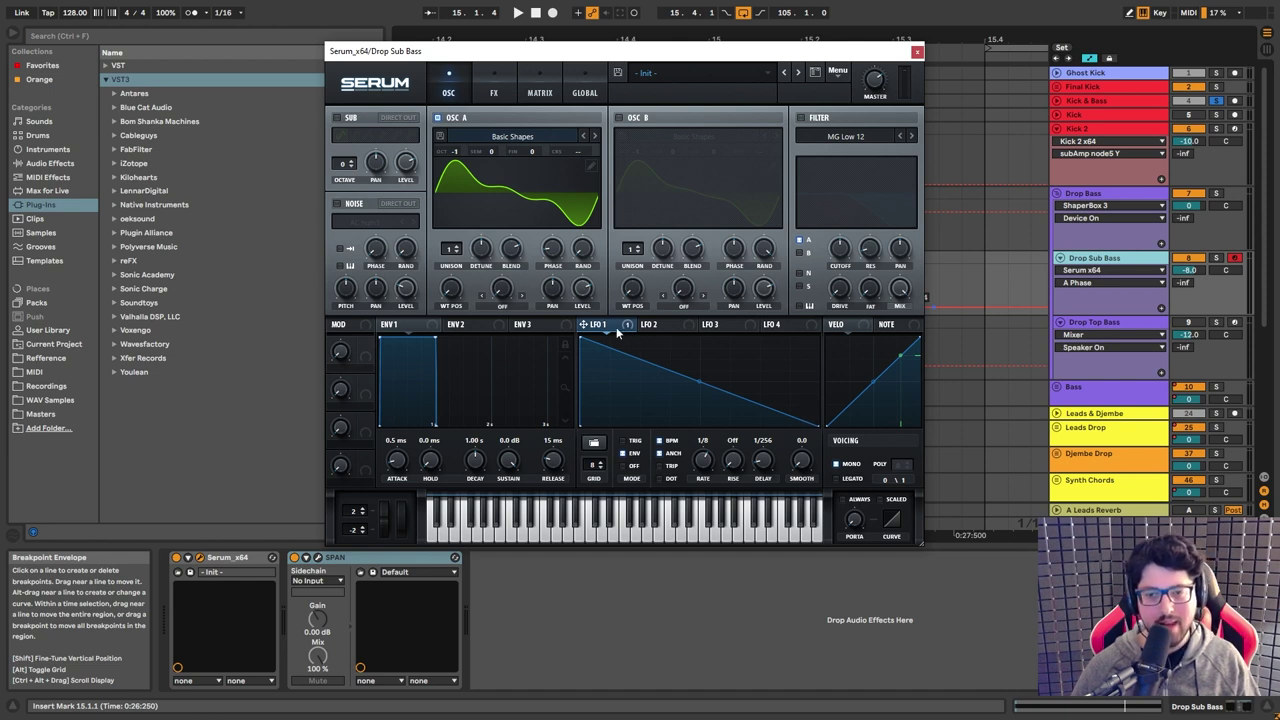
Set LFOTool's grid snap to 4 on the Kick & Bass group and examine the kick's start and its transition into the bass.
left_click(1099, 100)
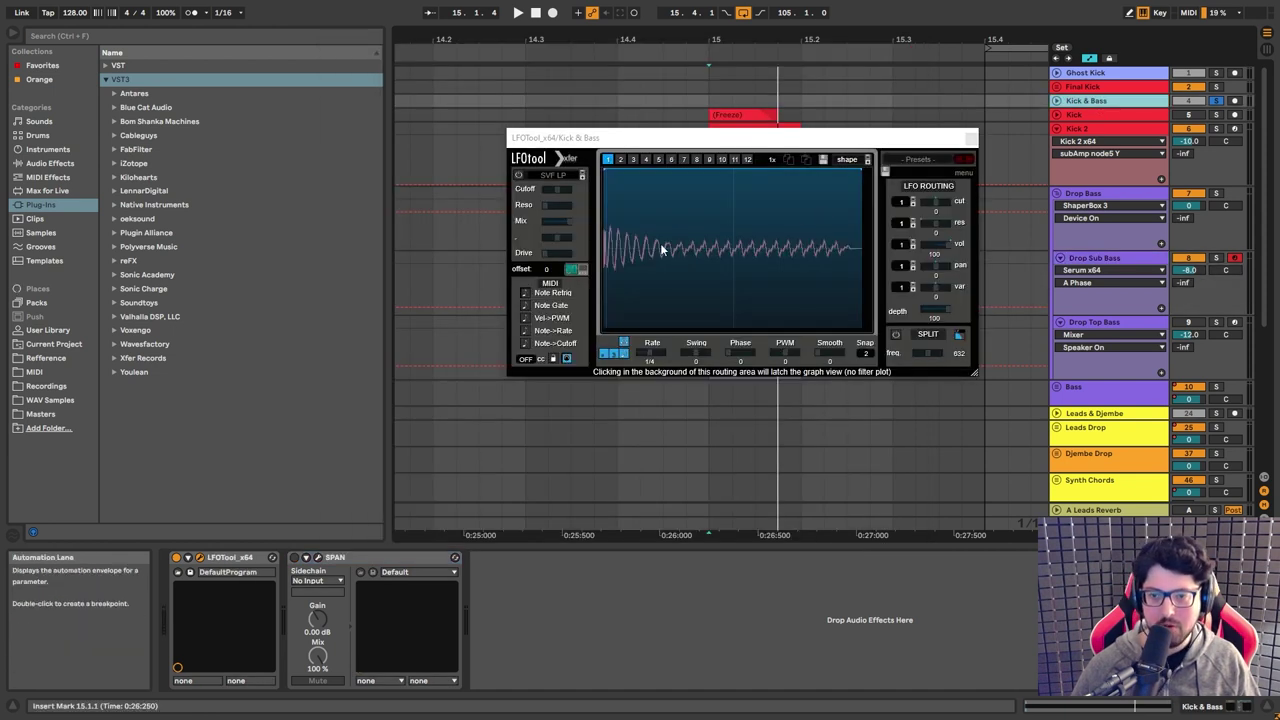
left_click_drag(655, 230, 699, 280)
scroll(702, 250, "up", 2)
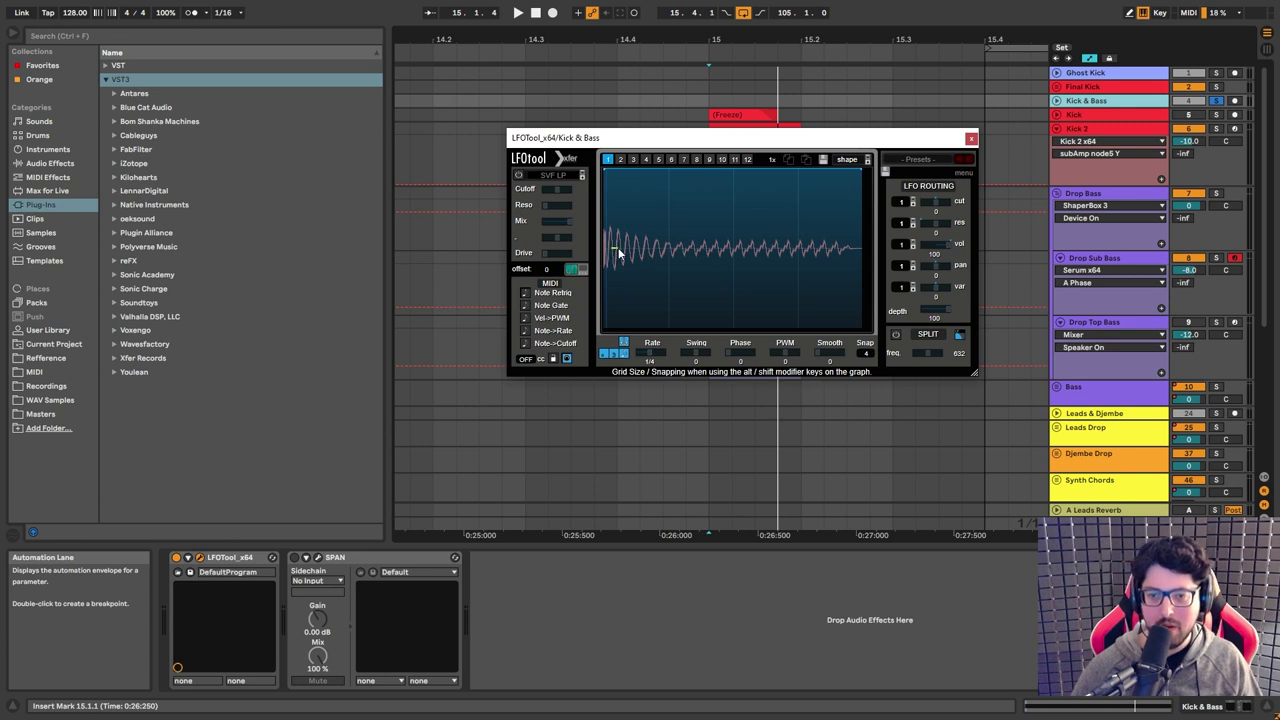
left_click_drag(615, 262, 613, 255)
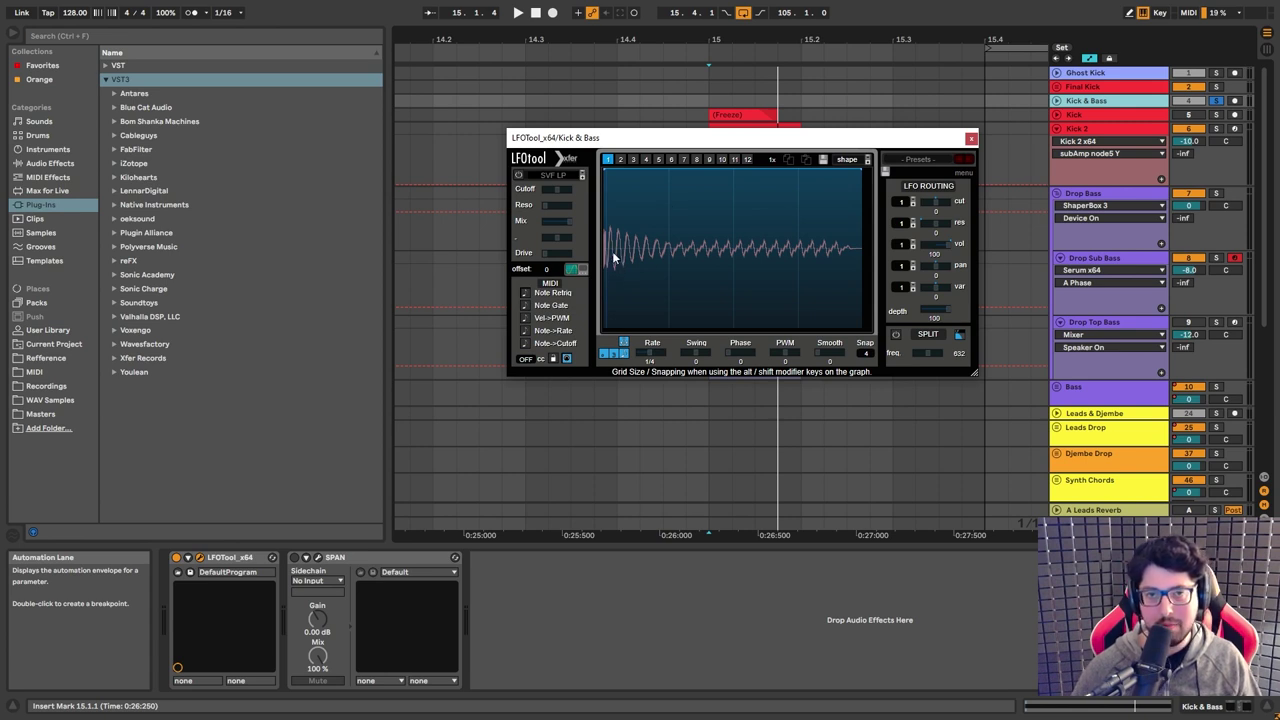
Try adding a node on the last segment of Kick 2's pitch envelope, lowering it to F#1 / 46 Hz and raising it to G1 / 49 Hz.
left_click(1103, 126)
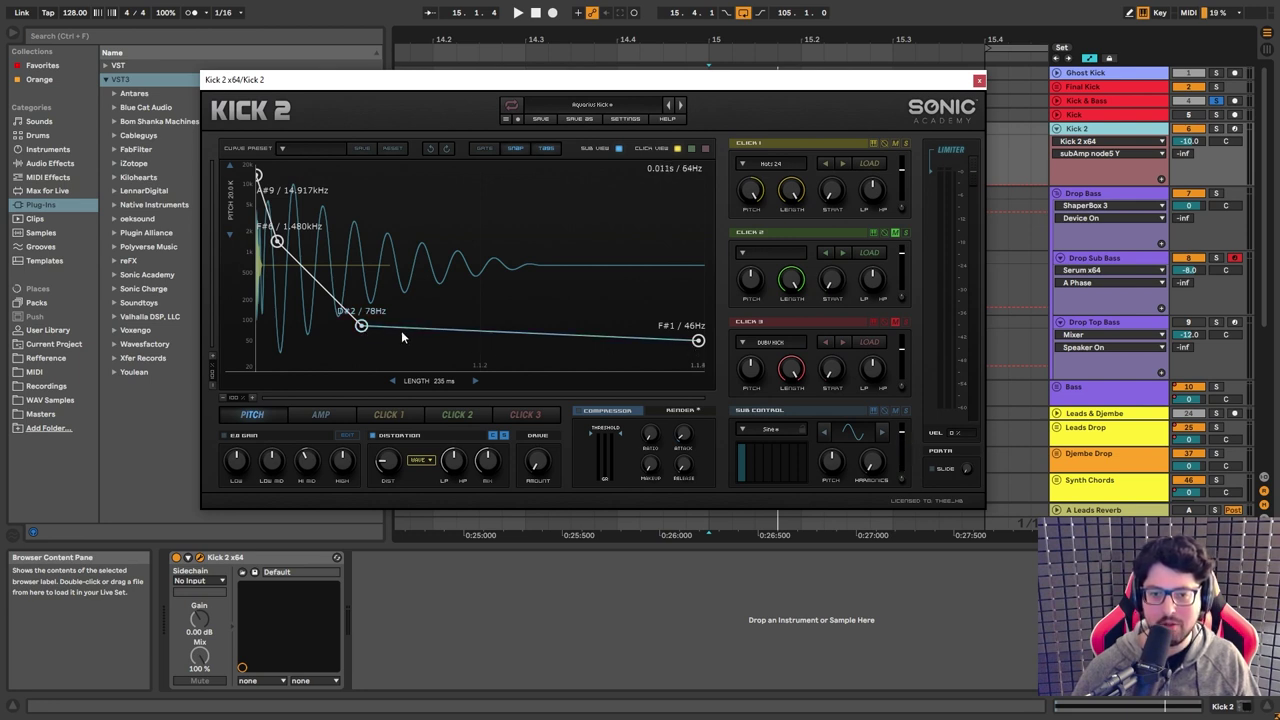
double_click(515, 331)
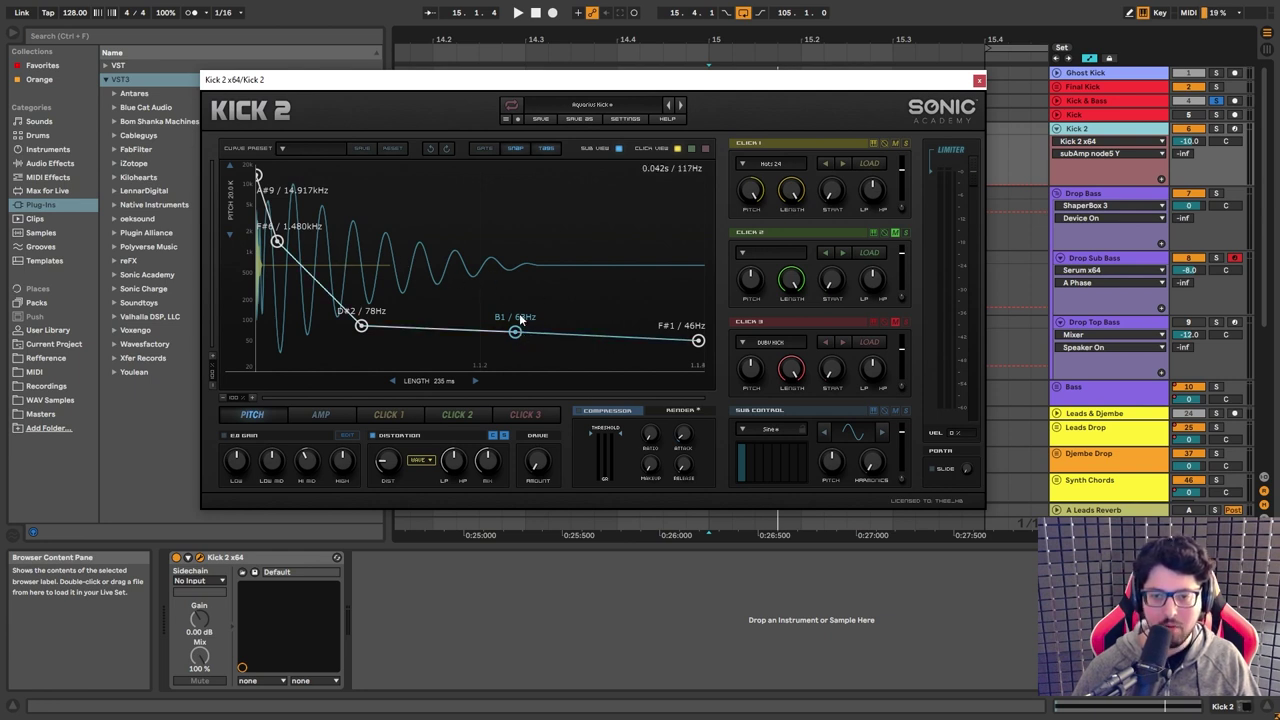
left_click_drag(514, 333, 516, 347)
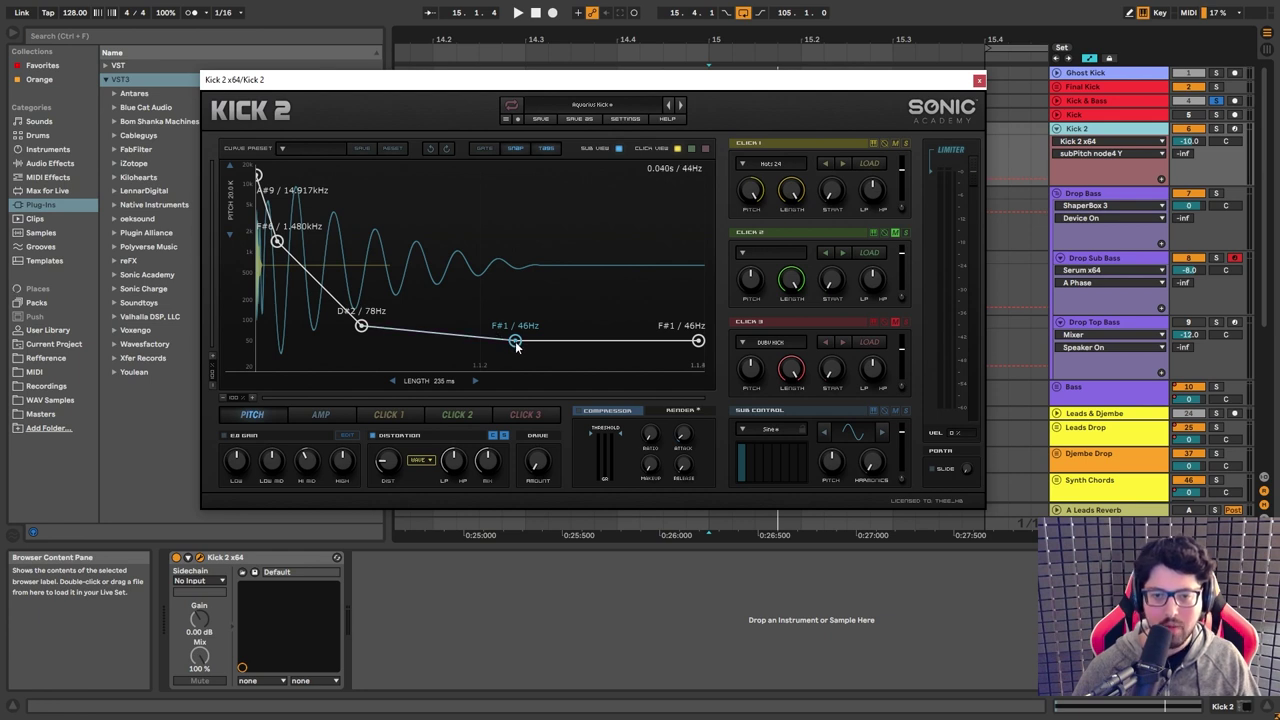
left_click_drag(517, 347, 517, 345)
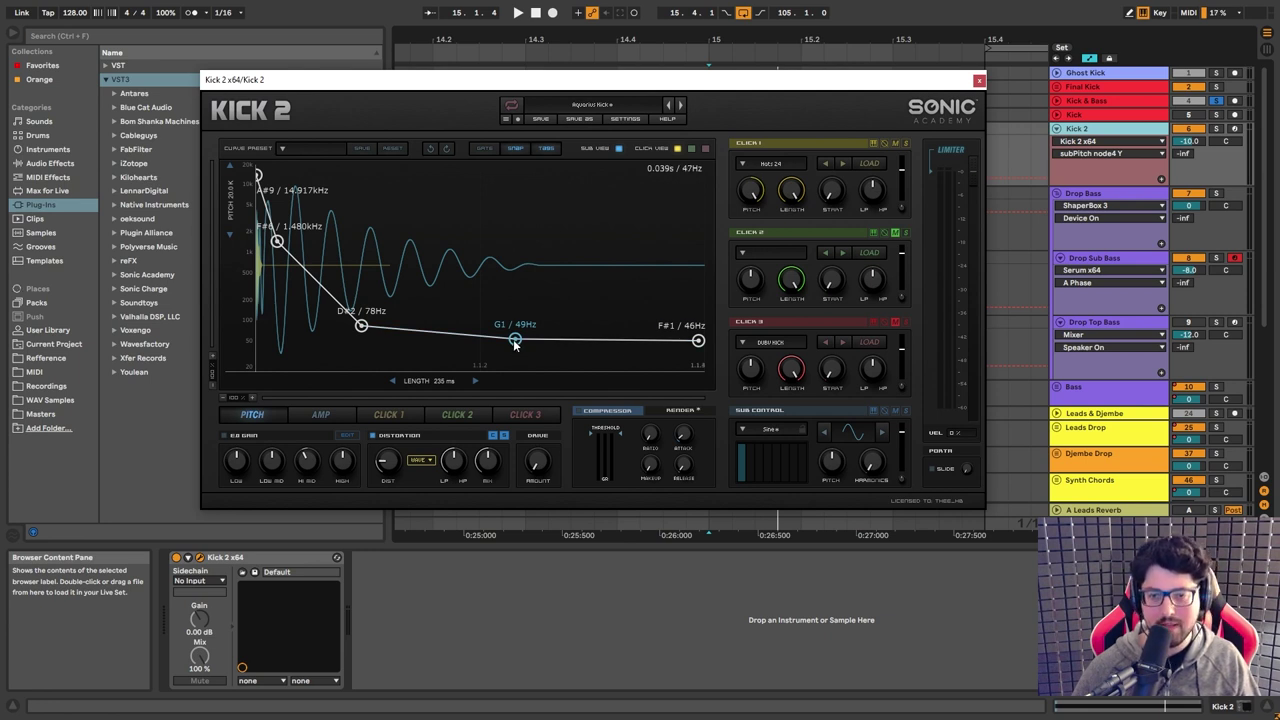
left_click(1010, 268)
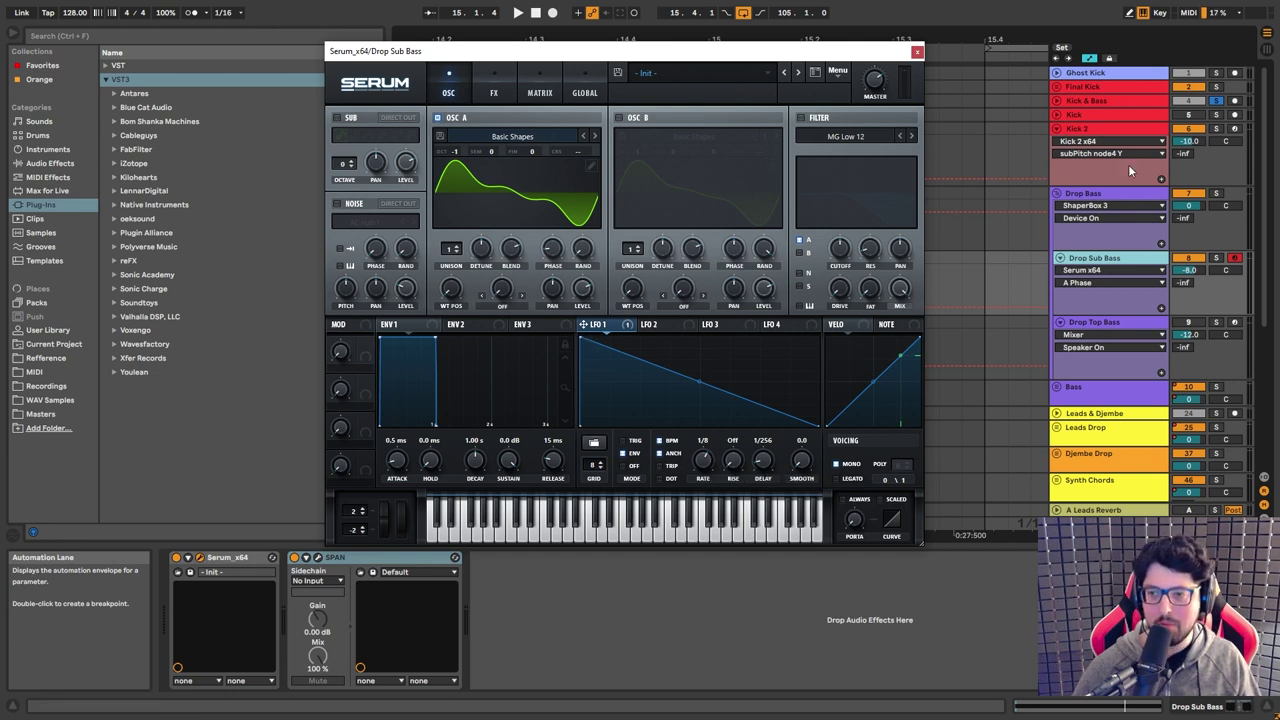
left_click(1090, 128)
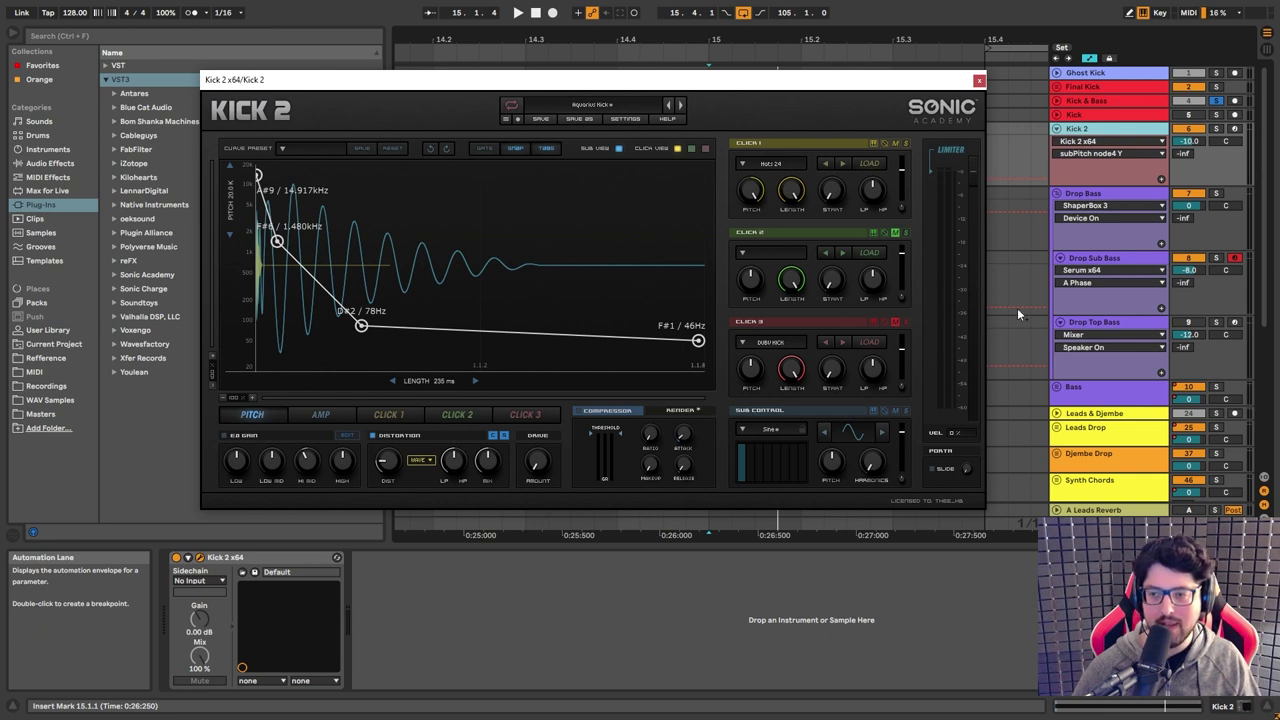
In the modulation matrix of Drop Sub Bass's Serum, try 1st as the LFO 1 to Mast.Tun amount and set it to 3st.
left_click(1094, 257)
left_click(476, 140)
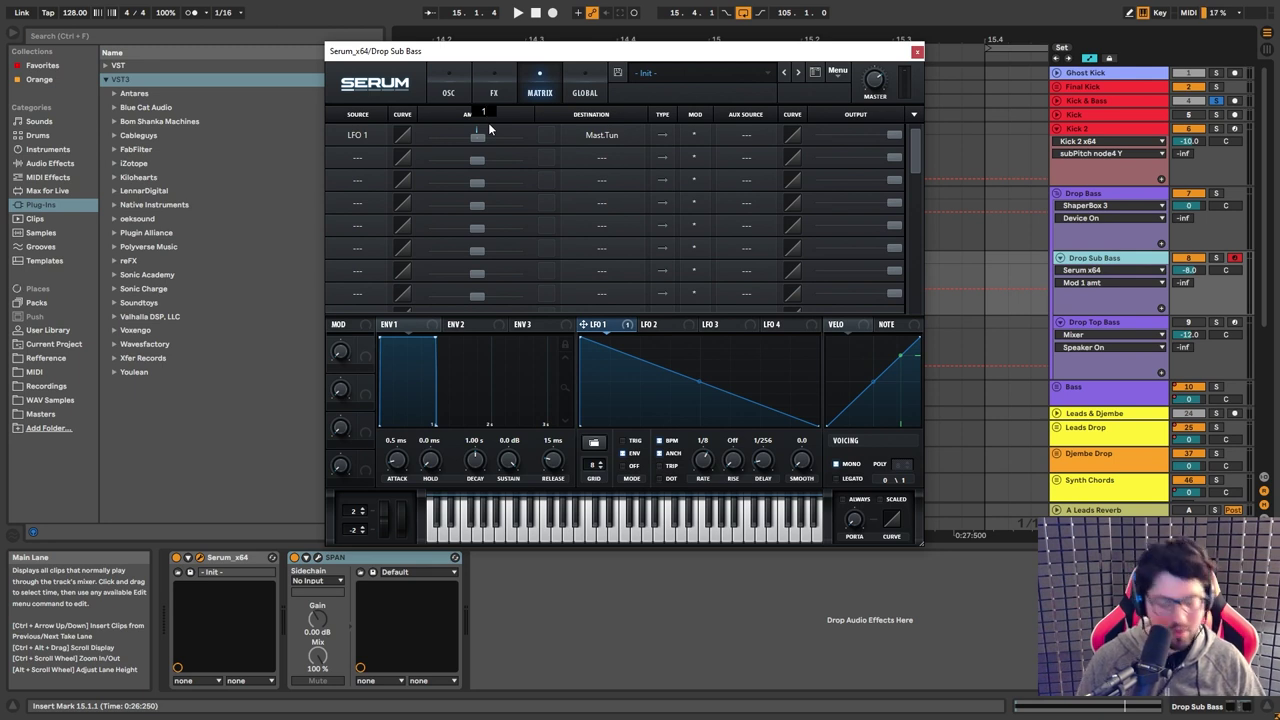
type("st")
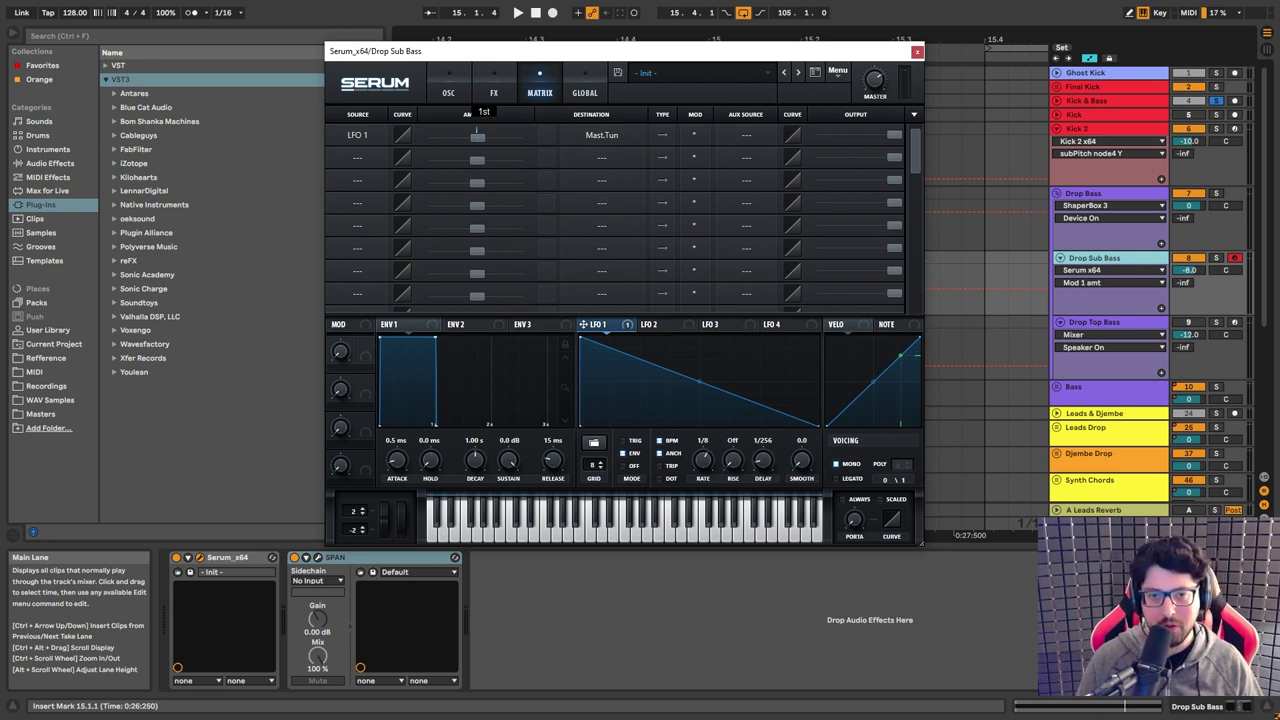
double_click(474, 137)
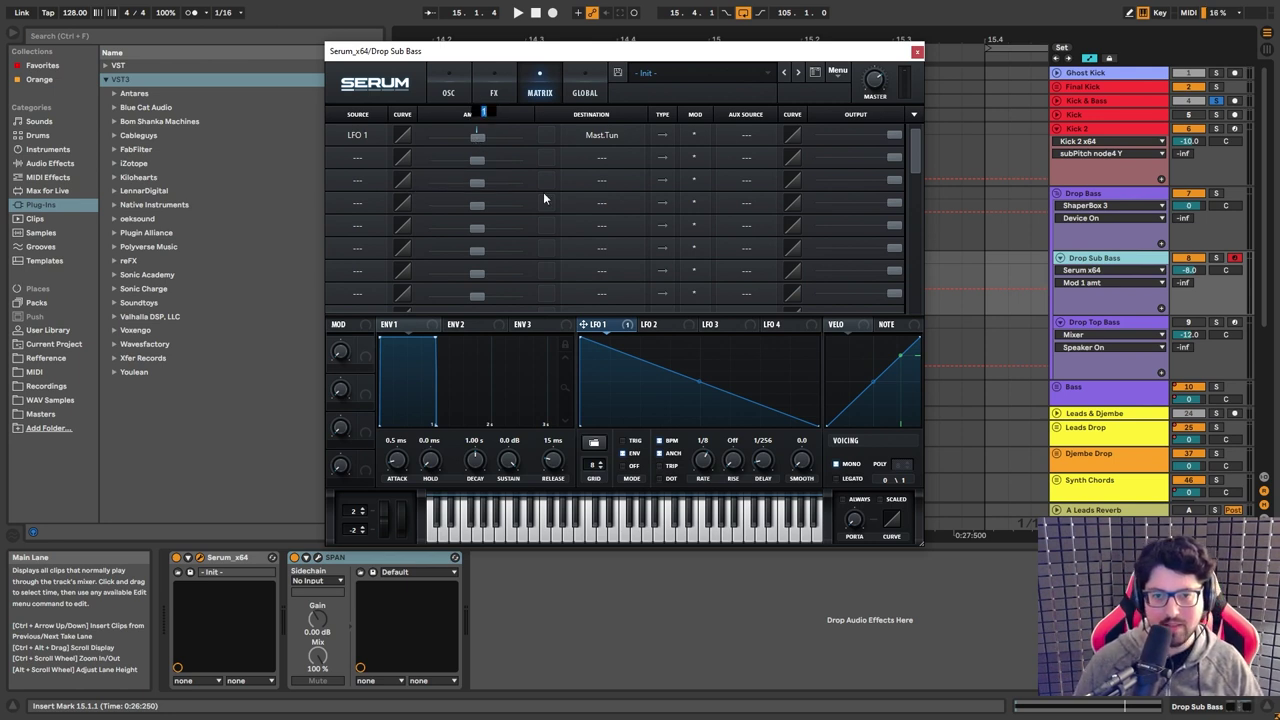
type("3st")
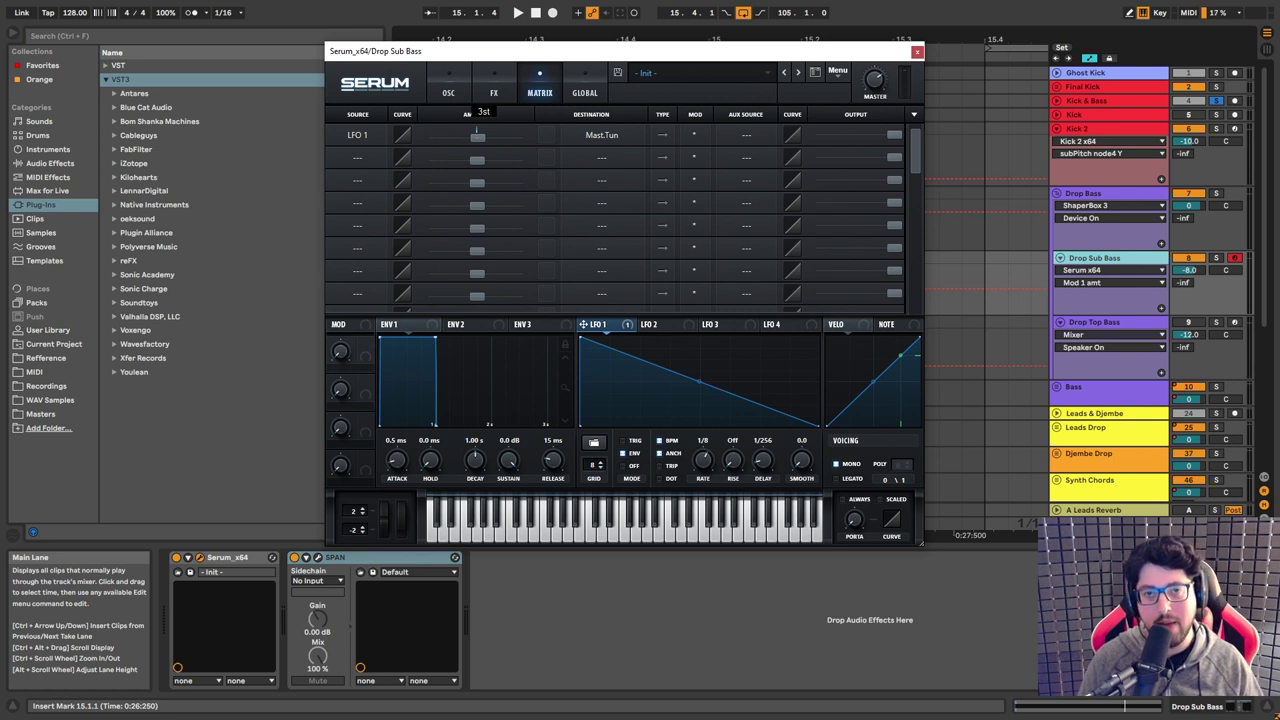
key("Return")
left_click(448, 92)
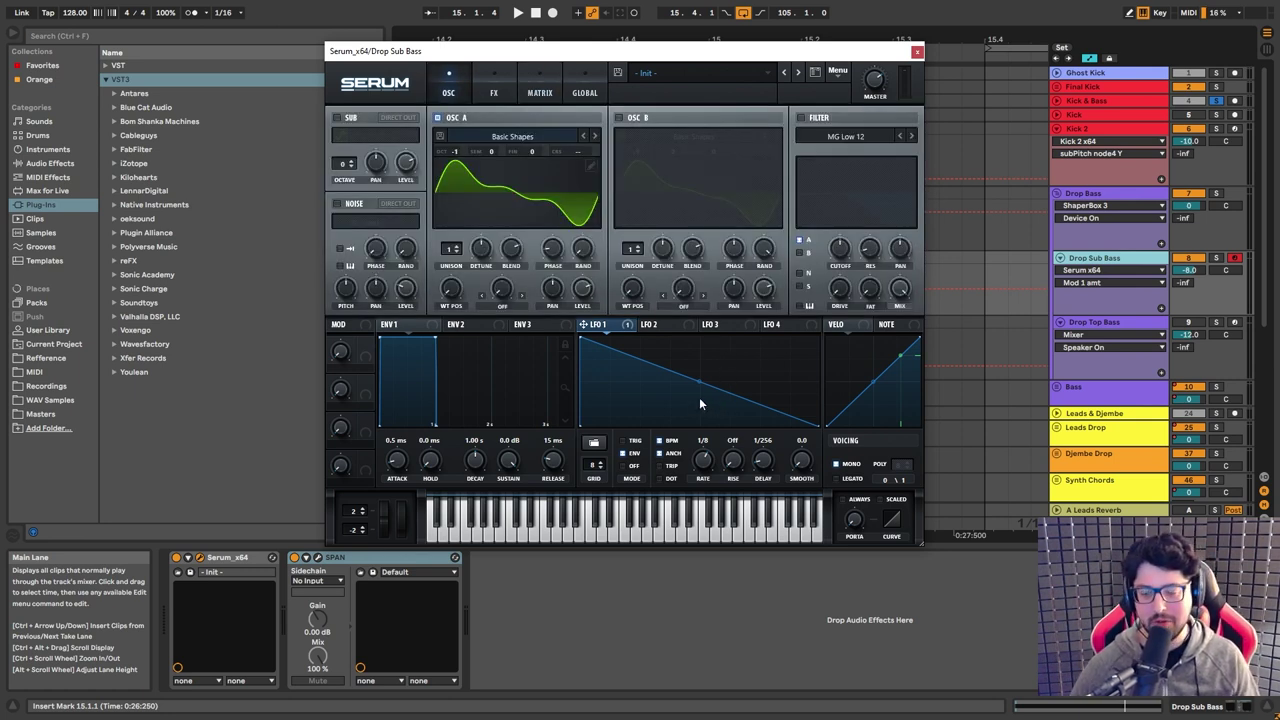
left_click(540, 92)
mouse_move(478, 145)
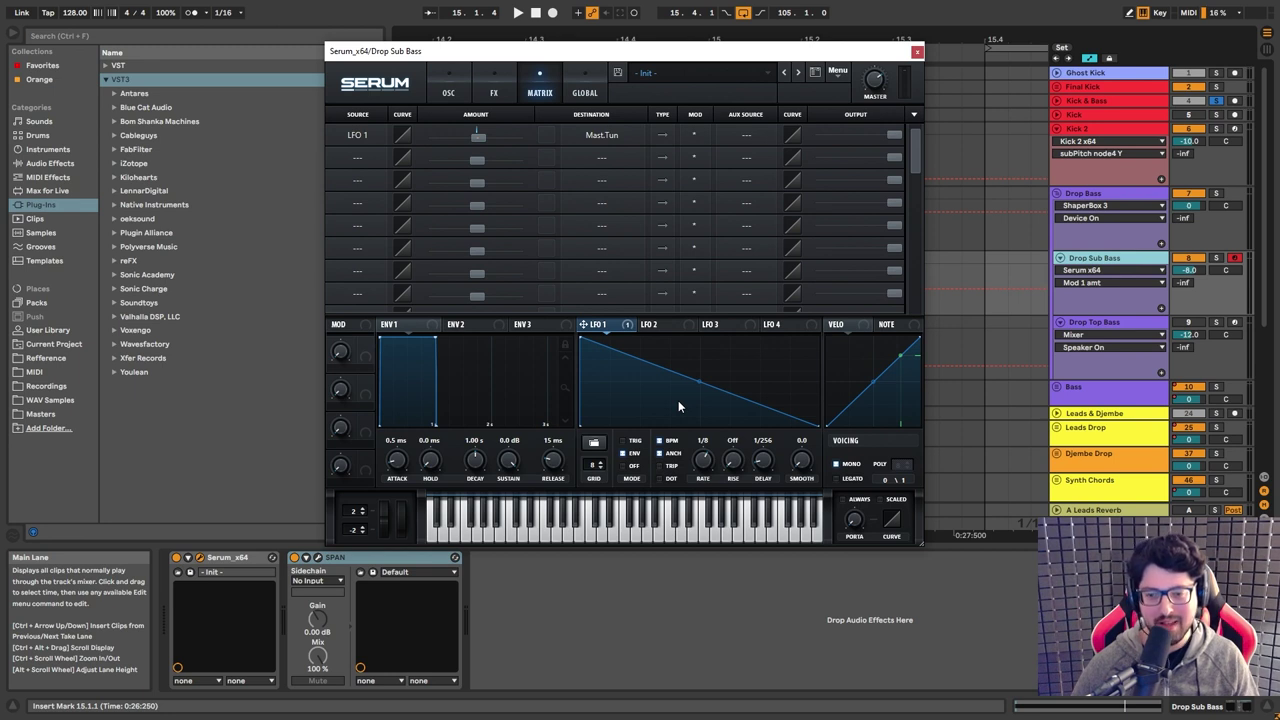
Inspect the harmonics of oscillator A in the wavetable editor of Drop Top Bass's Serum.
left_click(1130, 323)
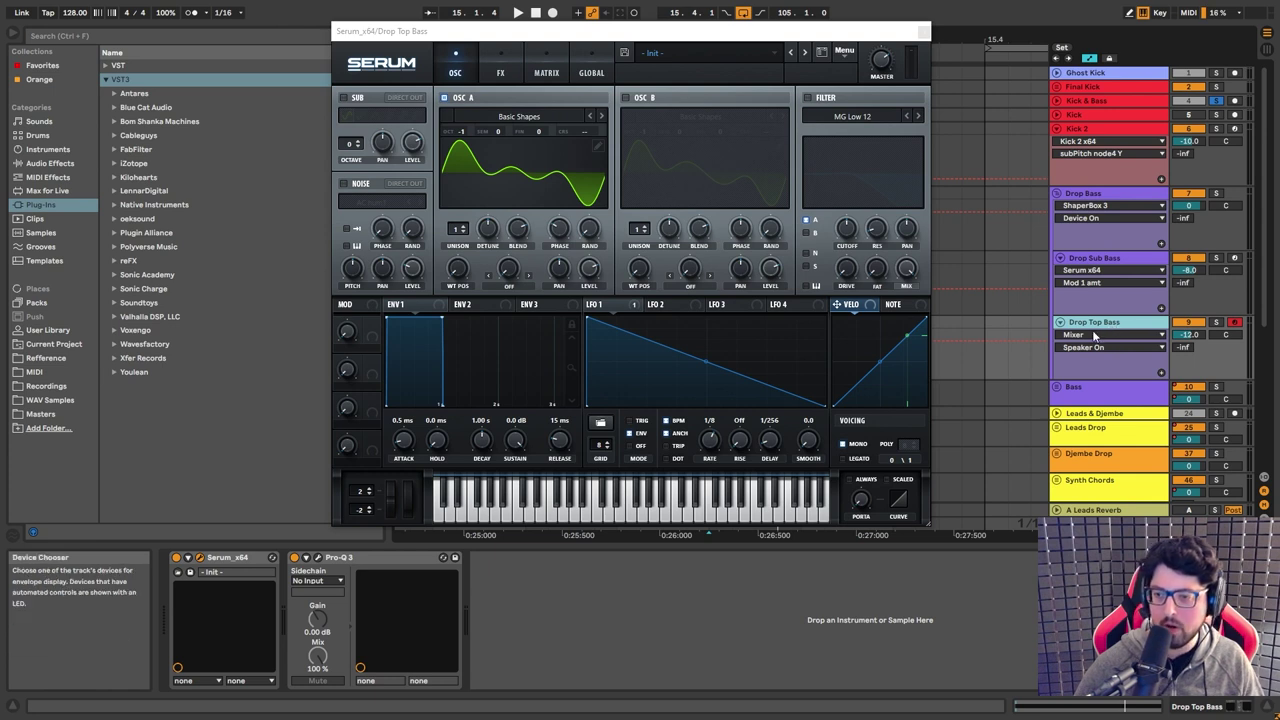
left_click(597, 146)
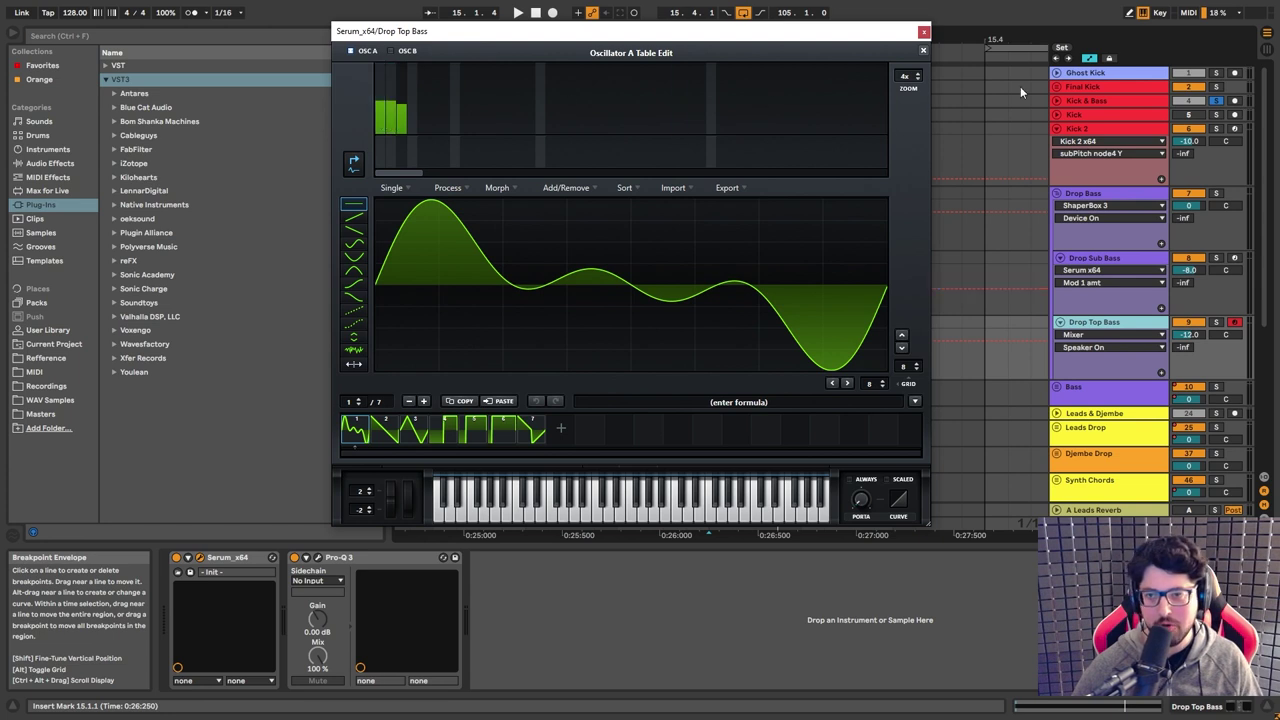
left_click(923, 50)
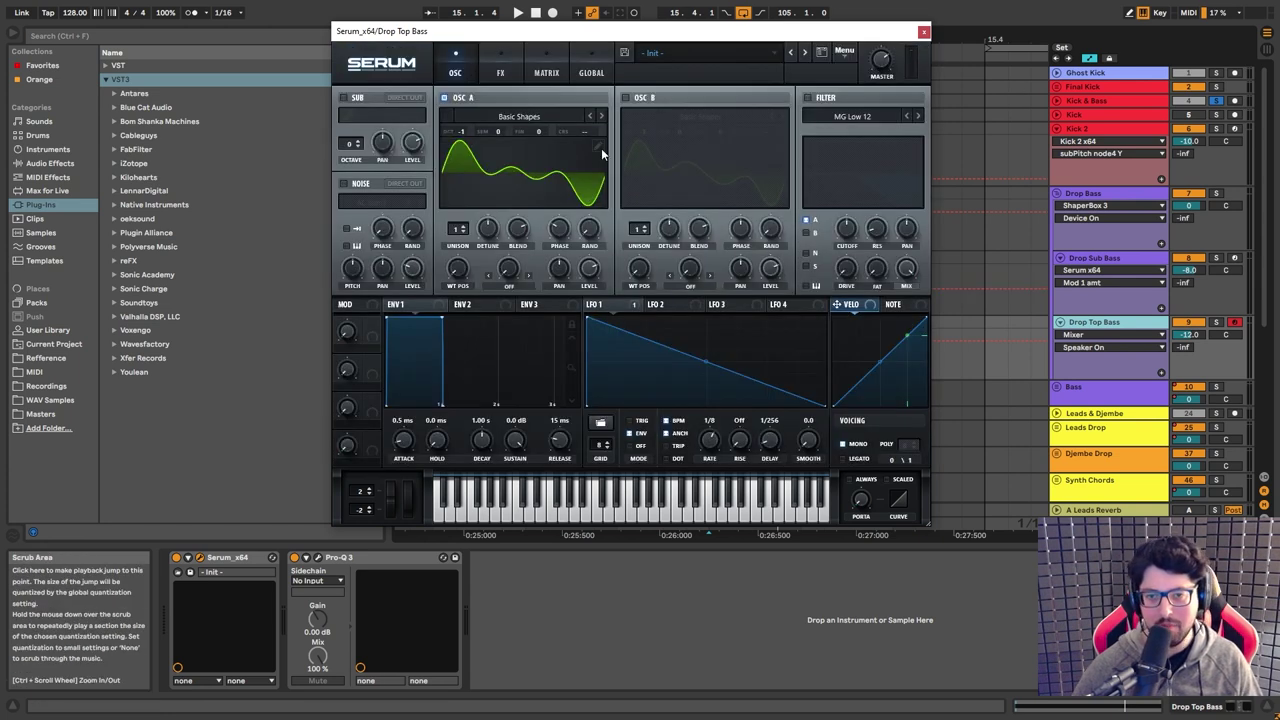
Inspect the distortion effect and the oscillator page of Drop Top Bass's Serum, and hide the plug-in window.
left_click(500, 72)
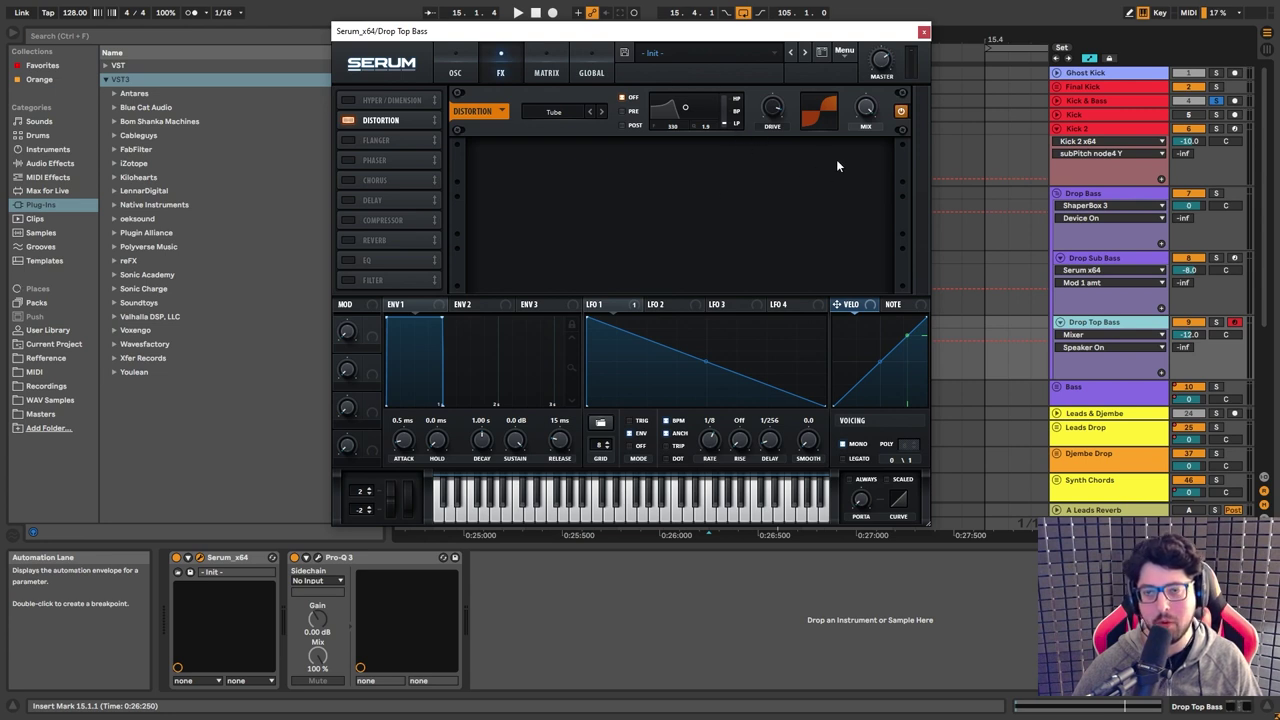
left_click(456, 73)
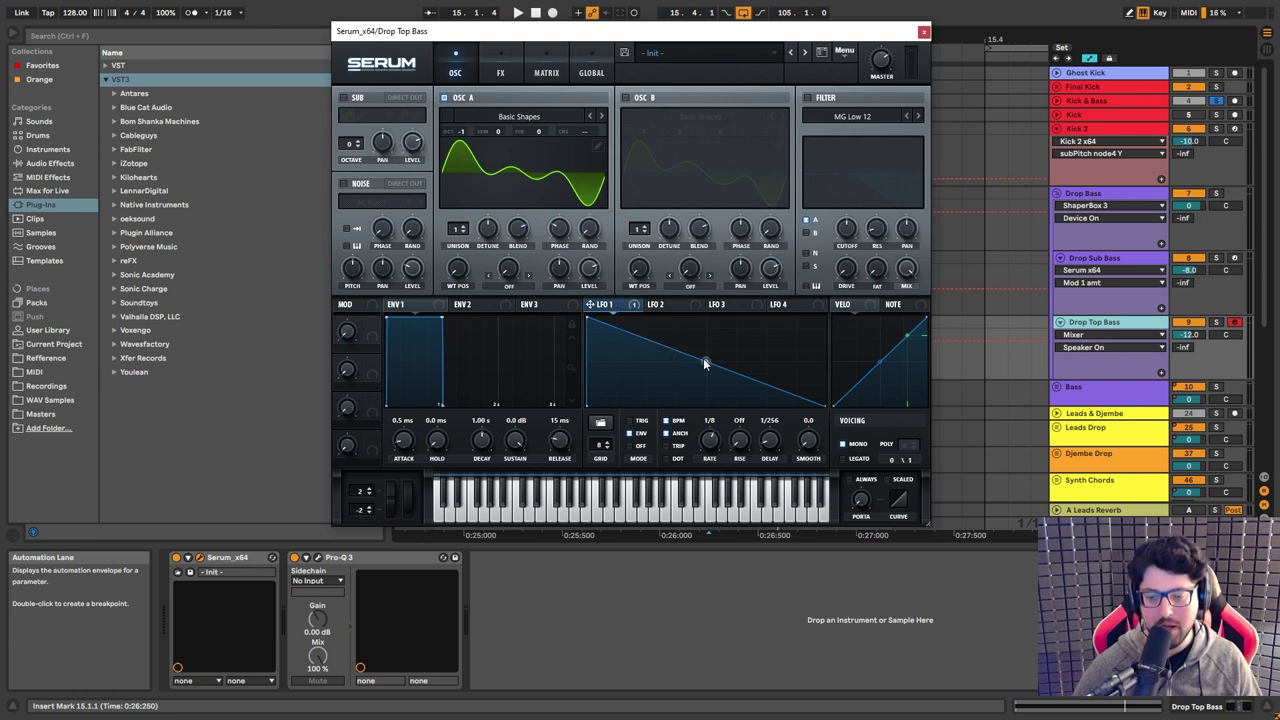
key("ctrl+alt+p")
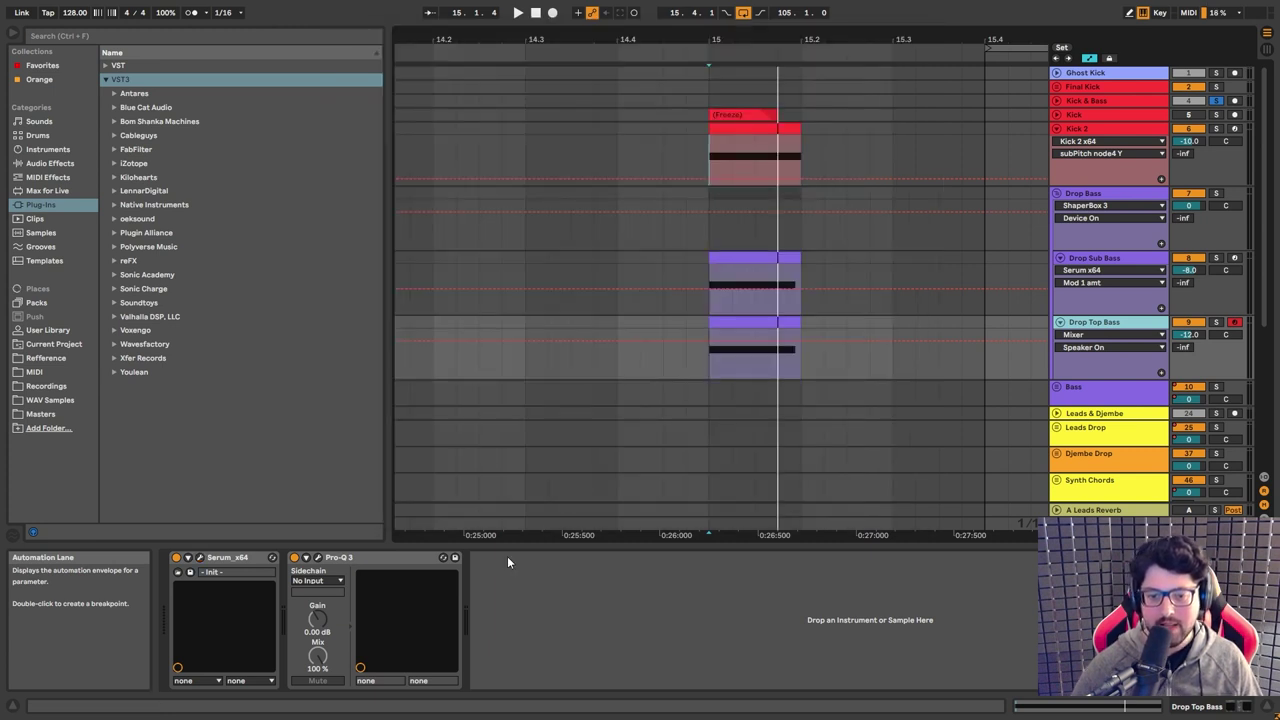
Examine the low cut, high cut and both bell bands in Drop Top Bass's Pro-Q 3, and compare the sound with the EQ bypassed.
left_click(346, 557)
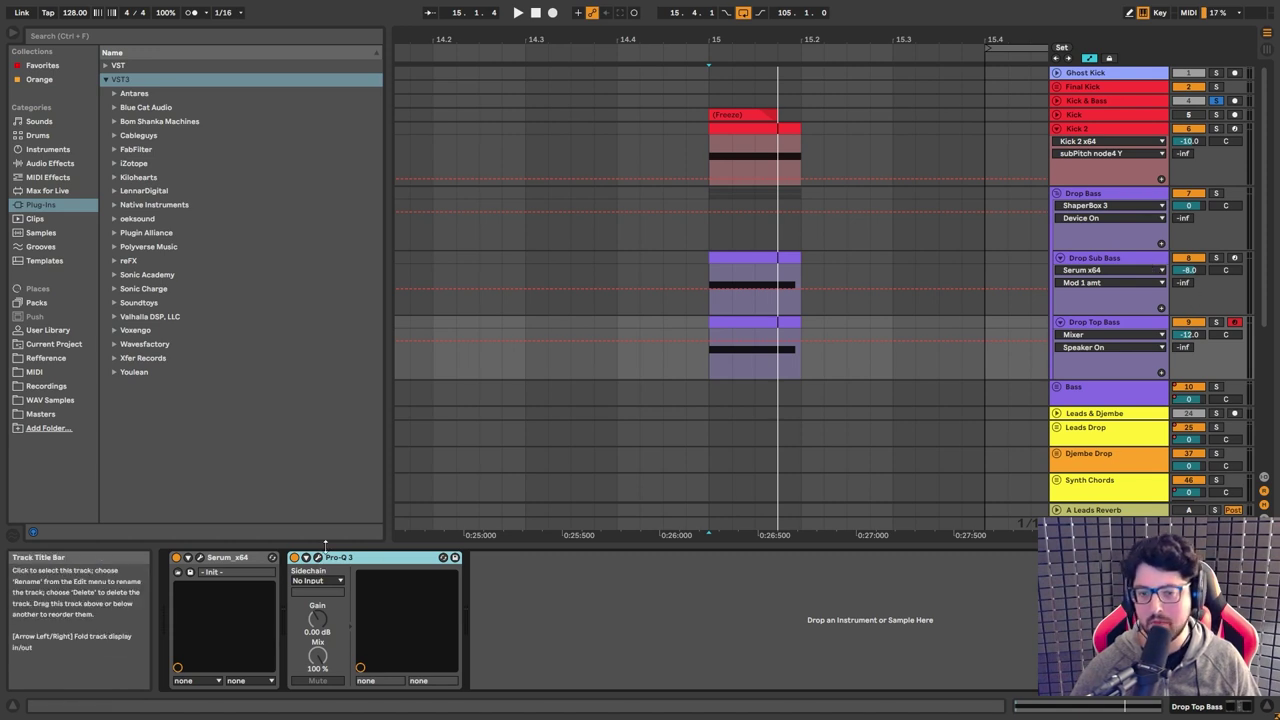
left_click(318, 557)
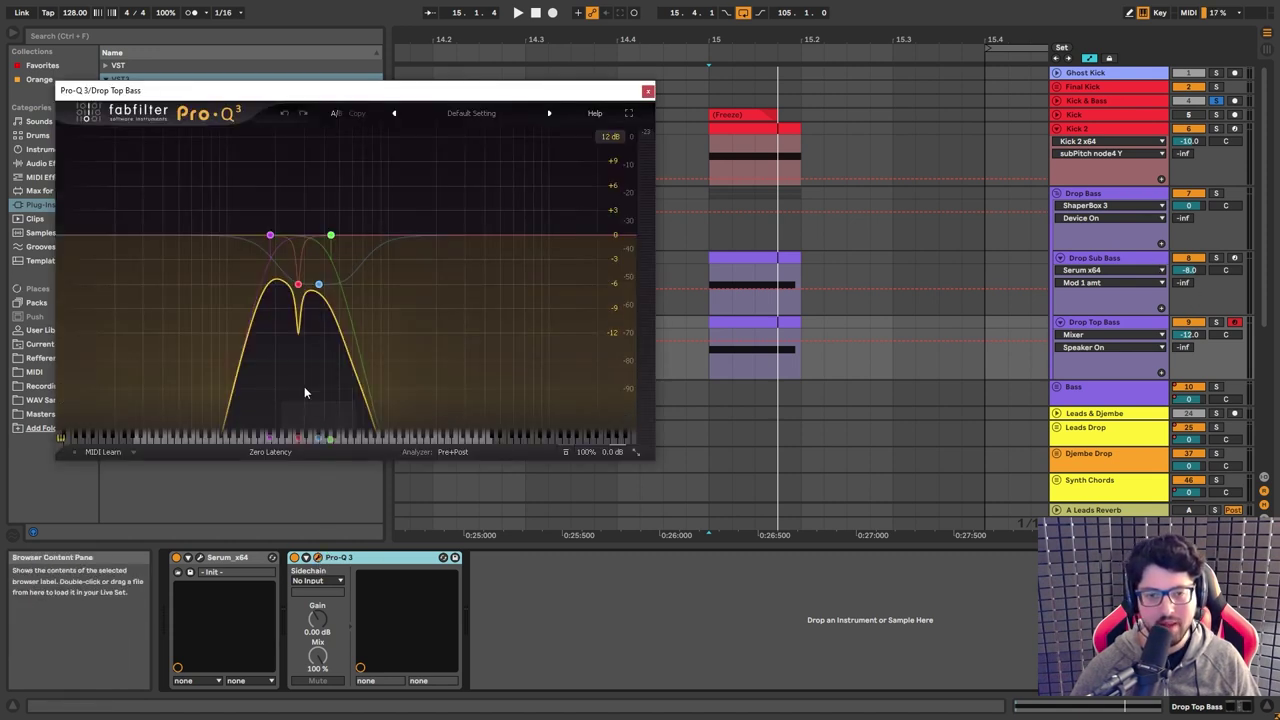
left_click(270, 235)
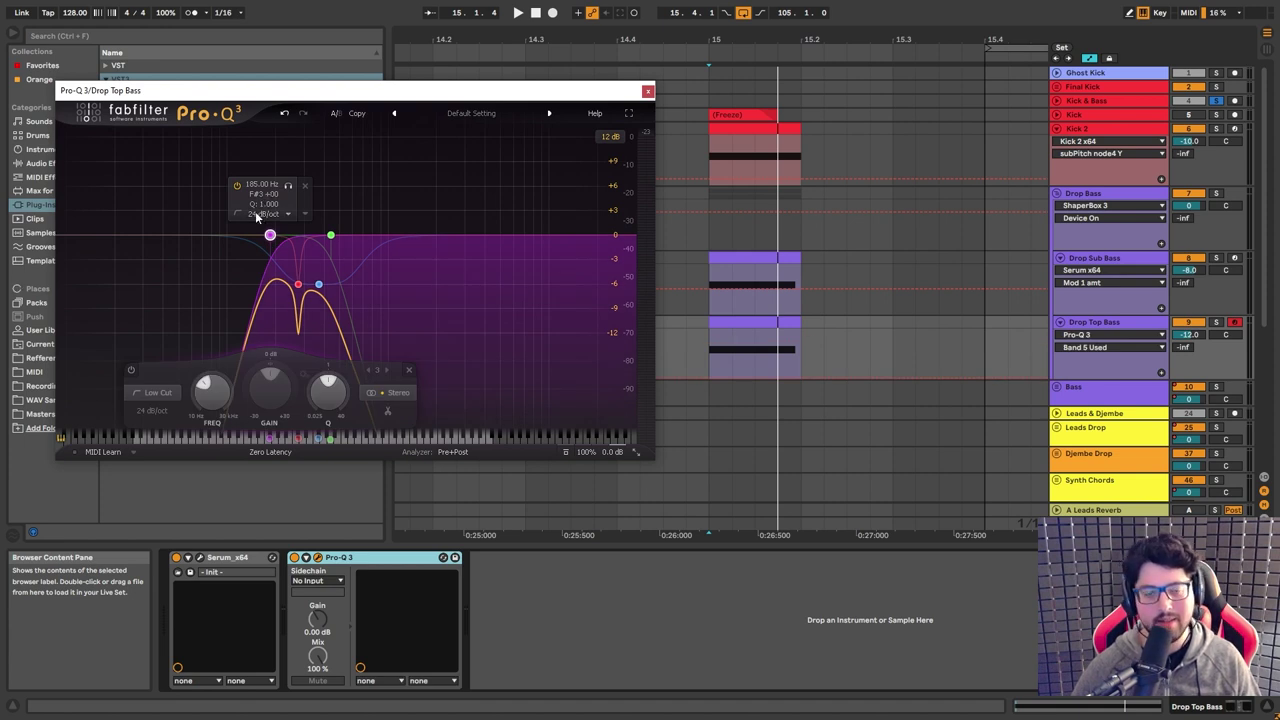
left_click(331, 236)
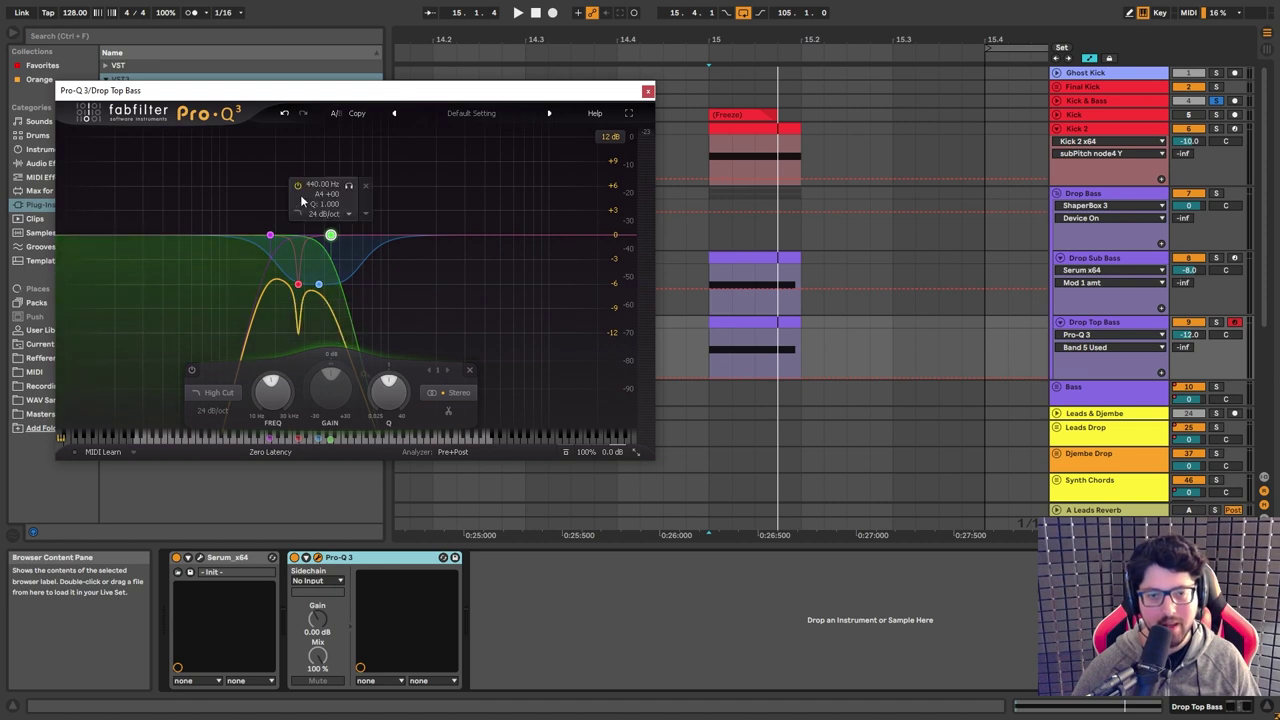
left_click(319, 285)
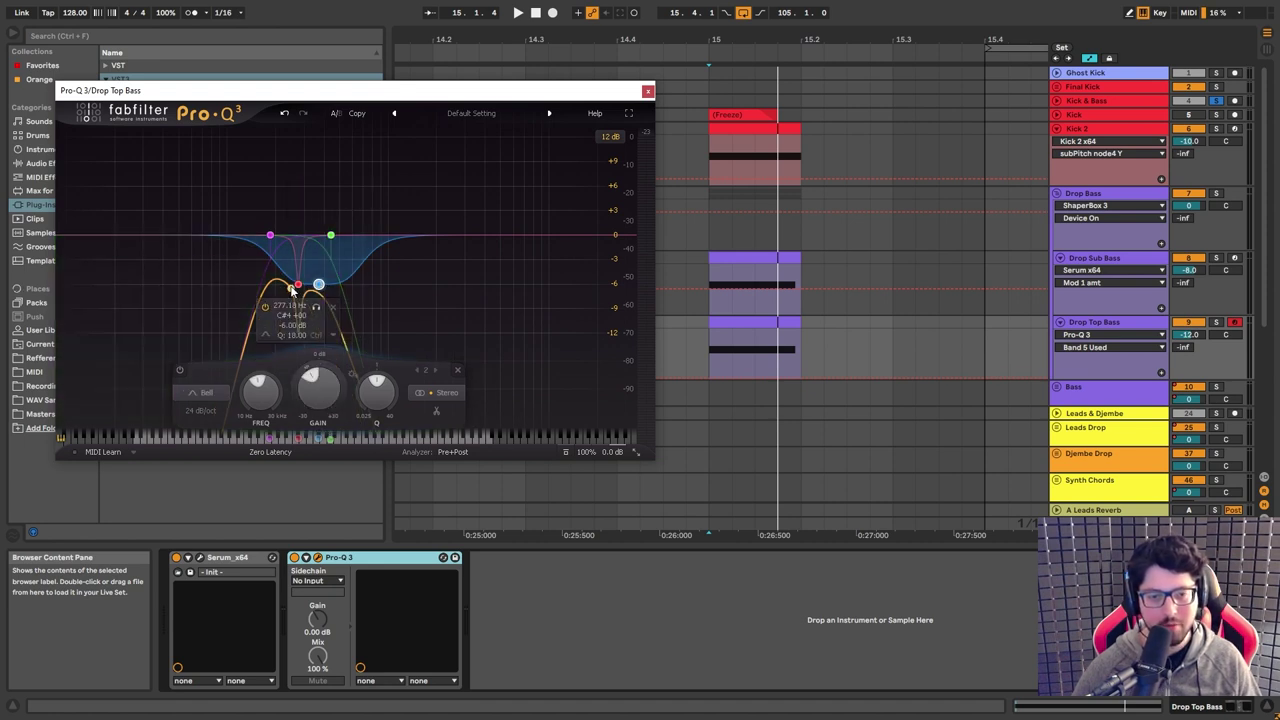
left_click(298, 287)
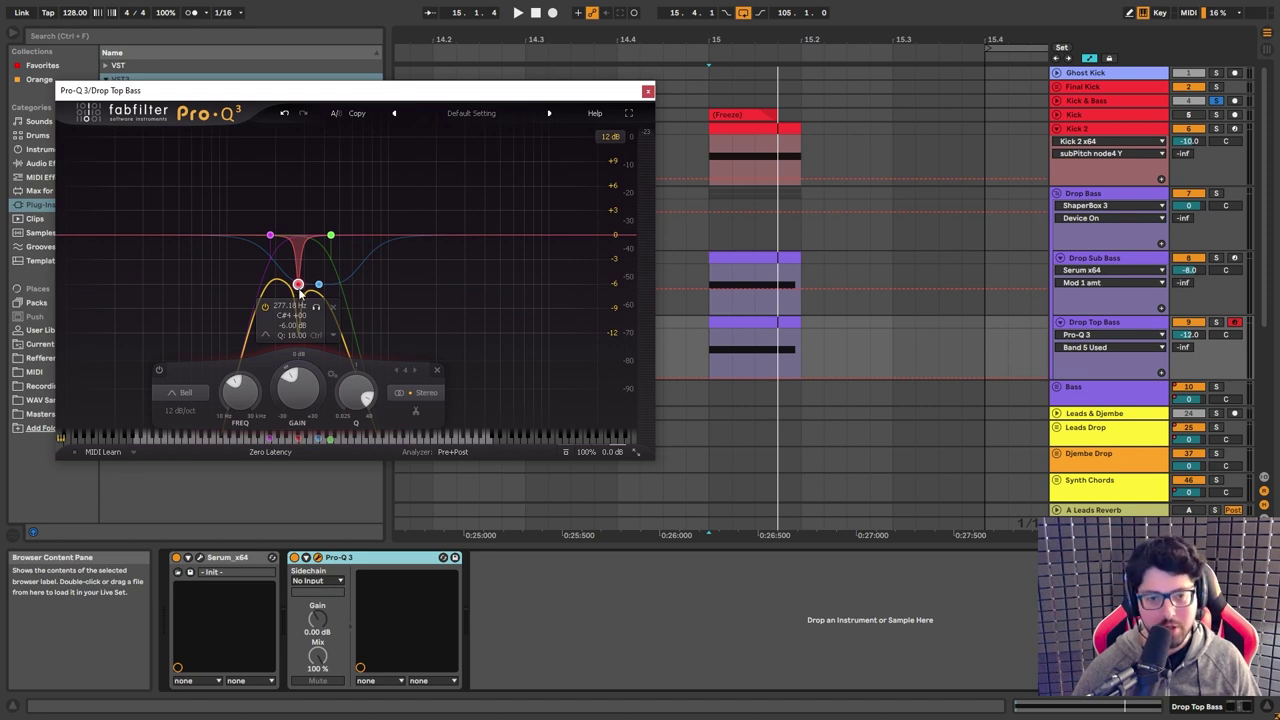
mouse_move(305, 392)
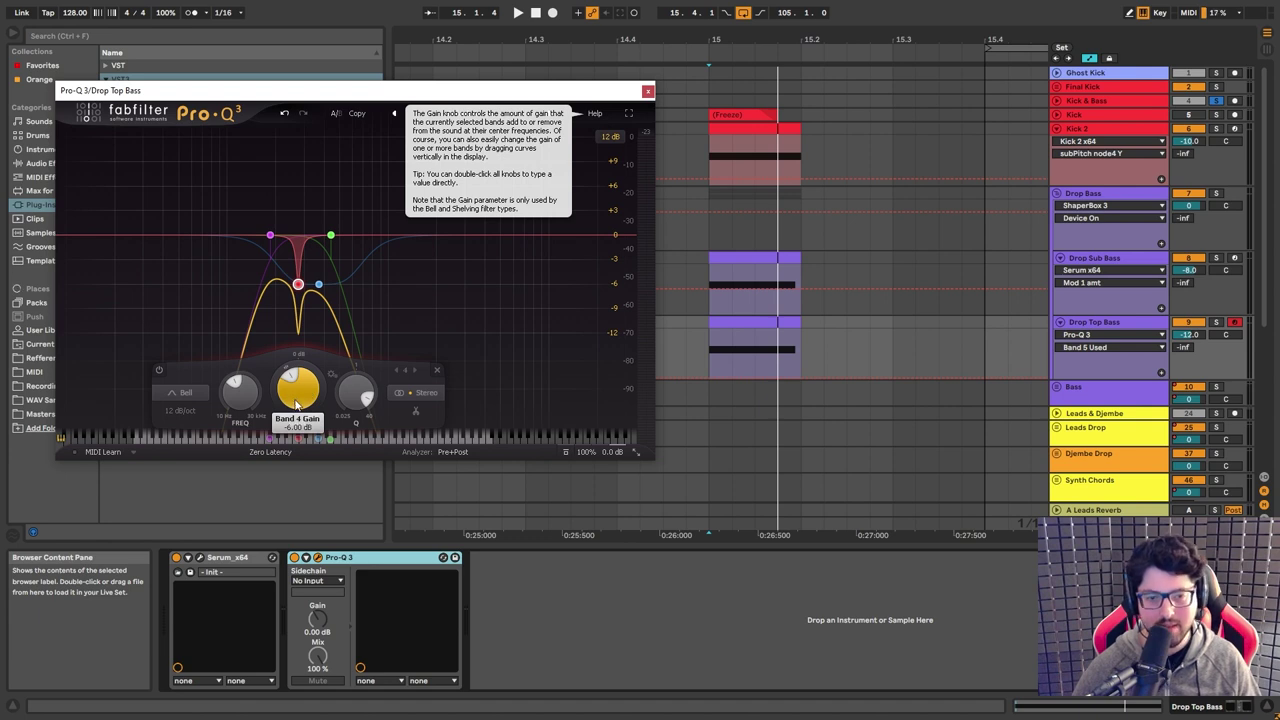
left_click(689, 102)
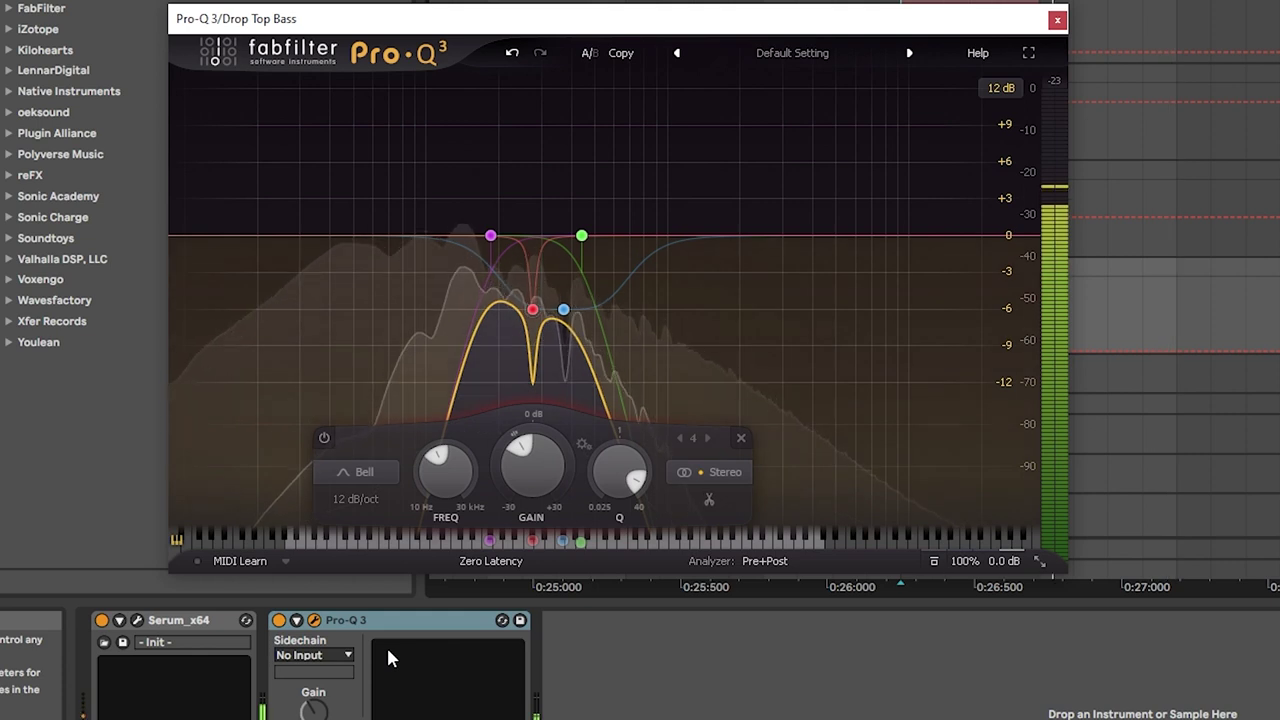
left_click(280, 621)
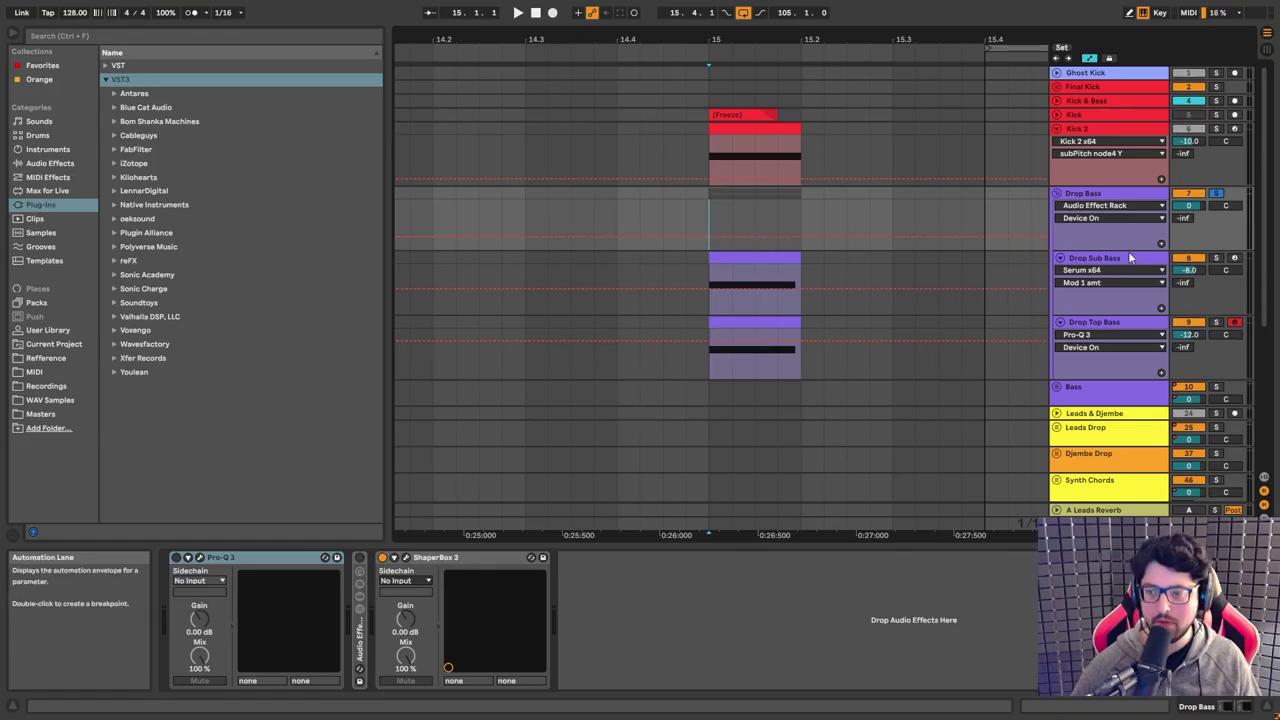
Stop Drop Bass's playback and inspect the bell dip in the Pro-Q 3 at the start of its device chain.
key("space")
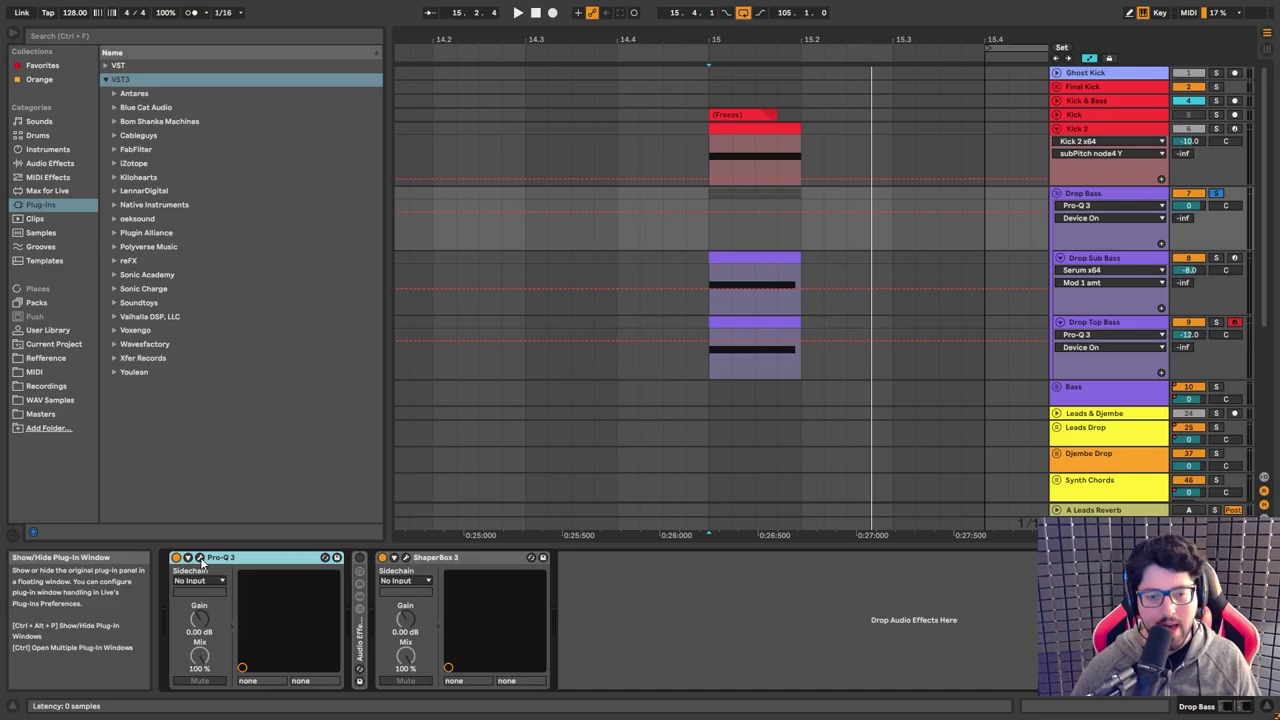
left_click(200, 558)
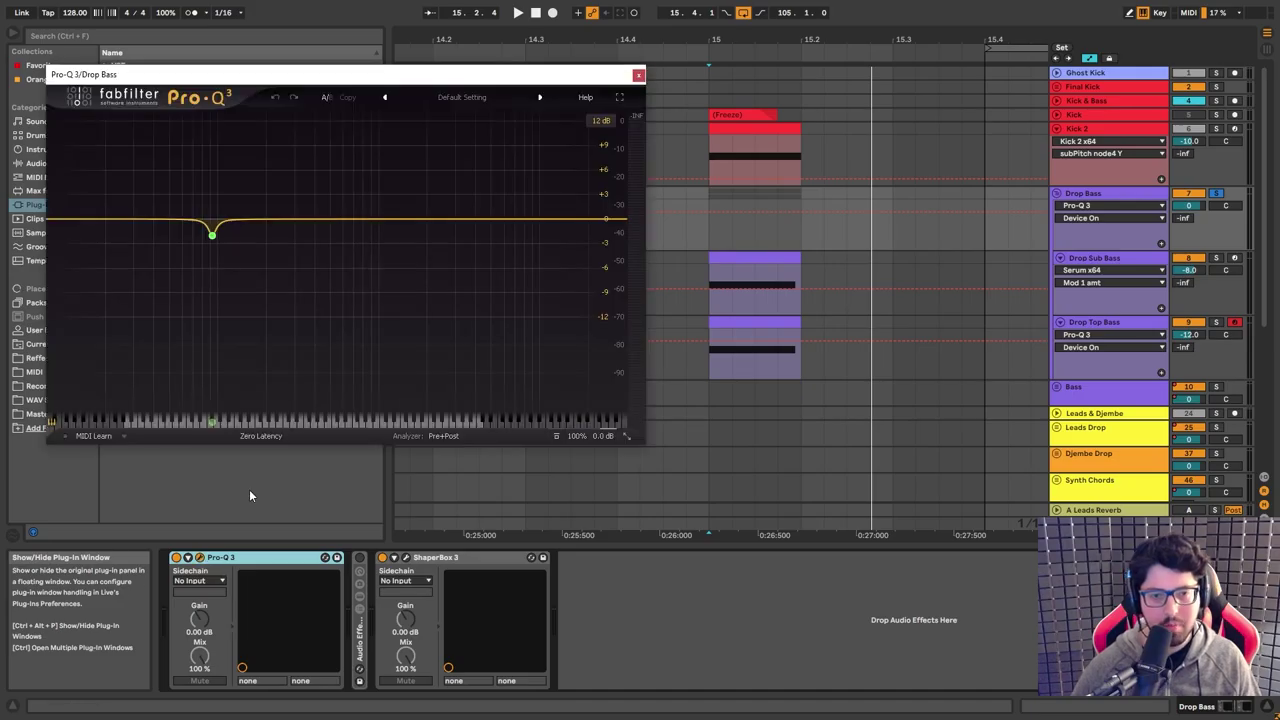
left_click(212, 234)
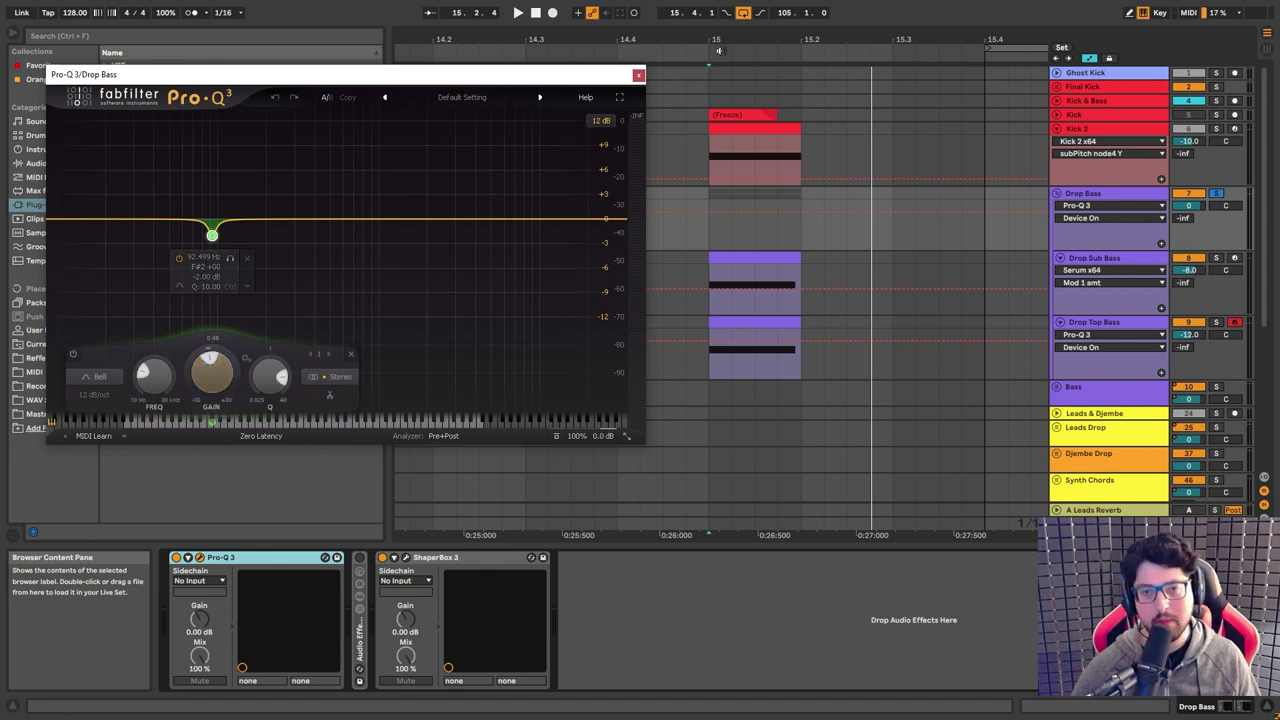
Unfold Drop Bass's Audio Effect Rack and examine its Delay chain, including the low cut in that chain's Pro-Q 3.
left_click(362, 640)
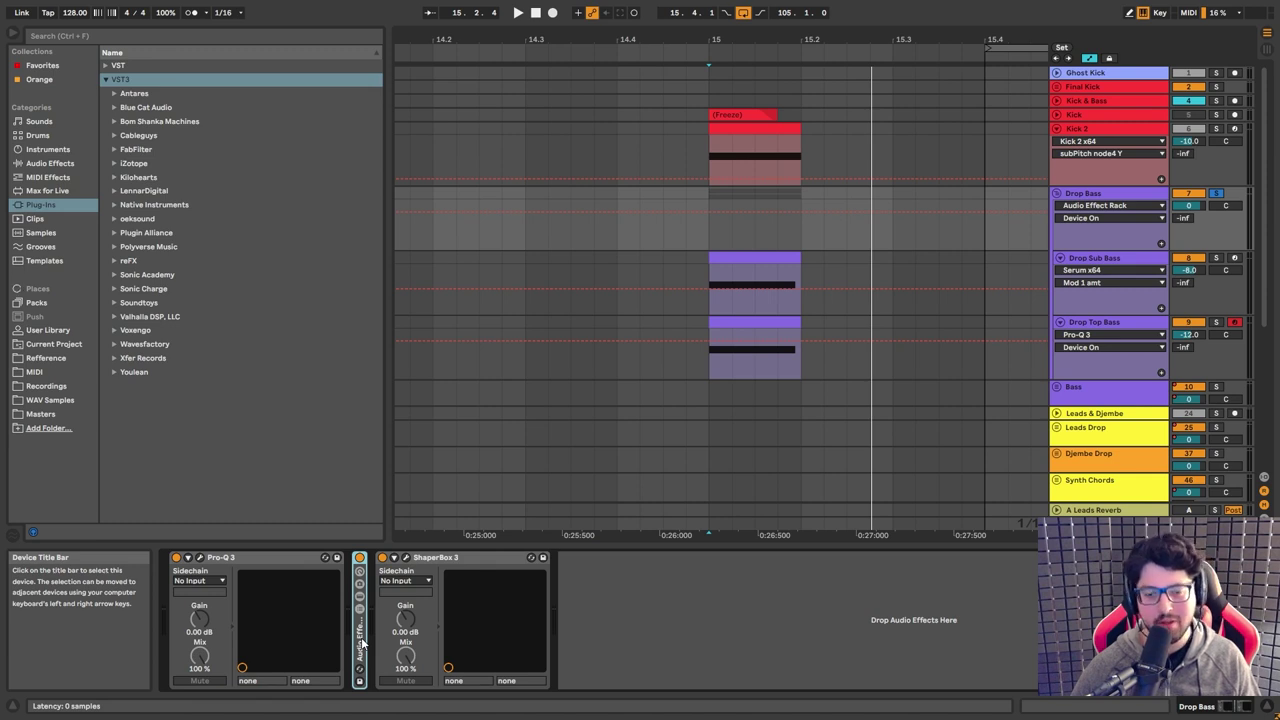
double_click(362, 642)
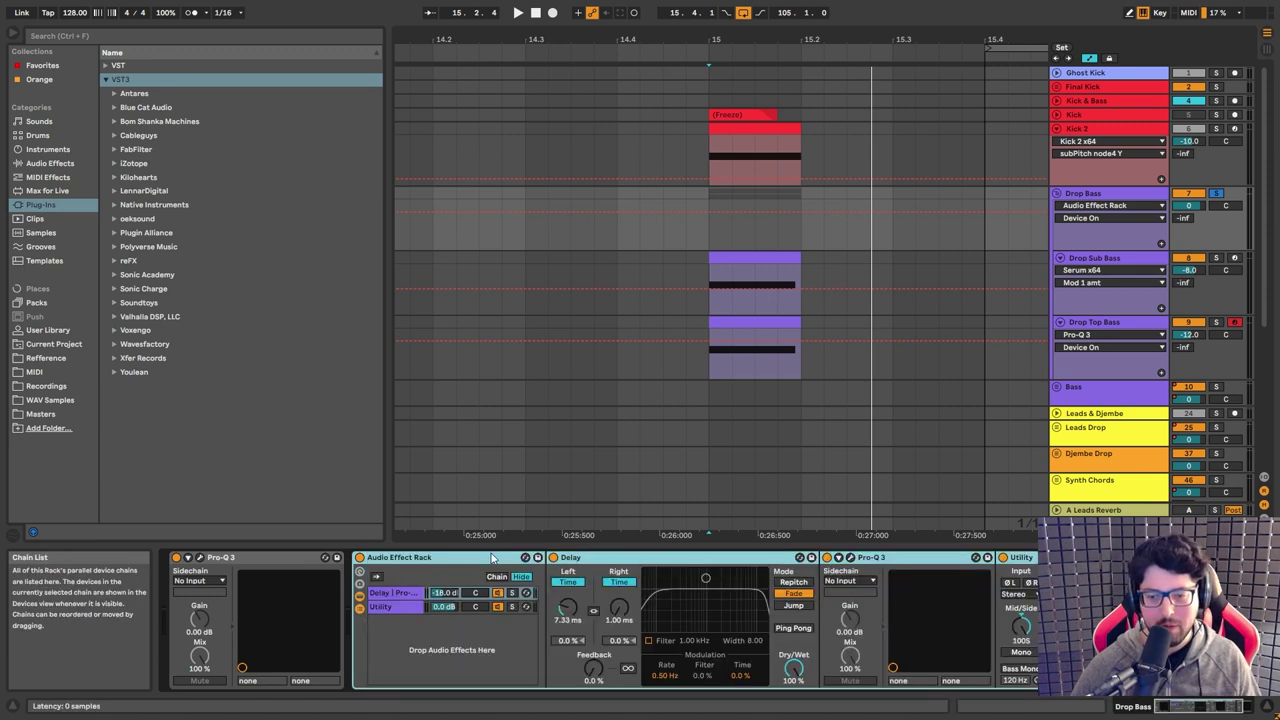
left_click(402, 598)
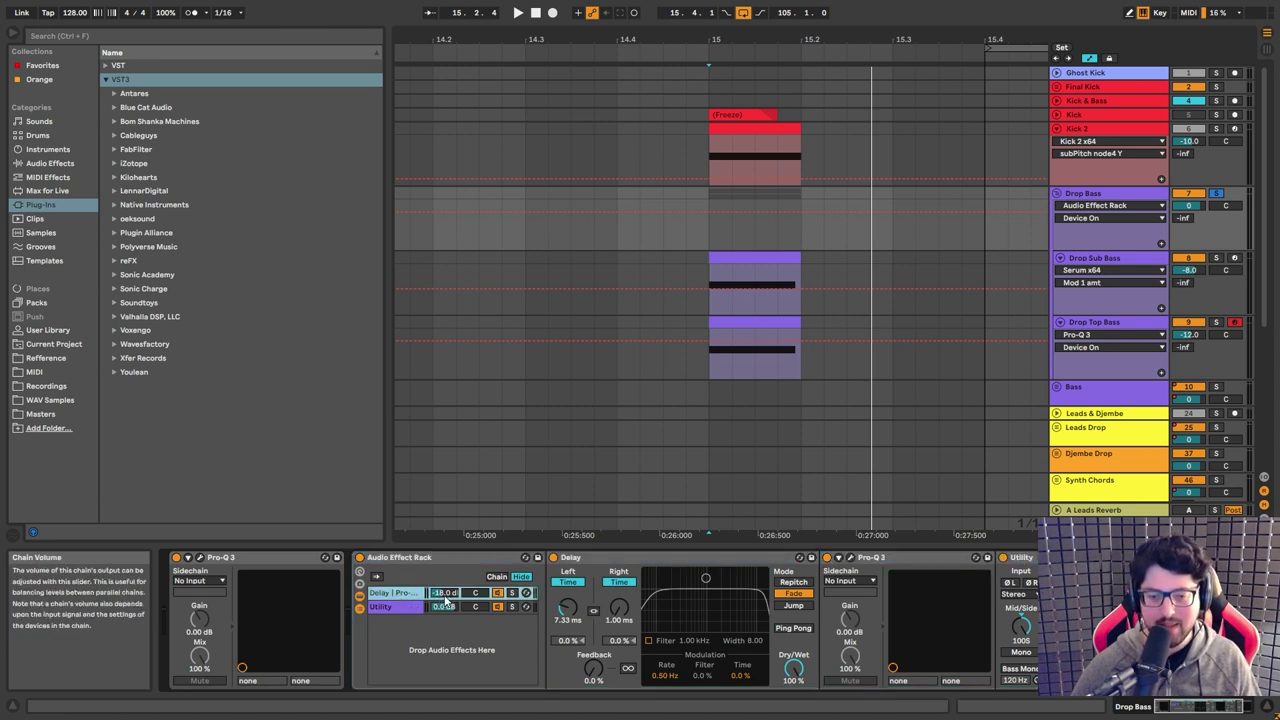
scroll(447, 598, "right", 3)
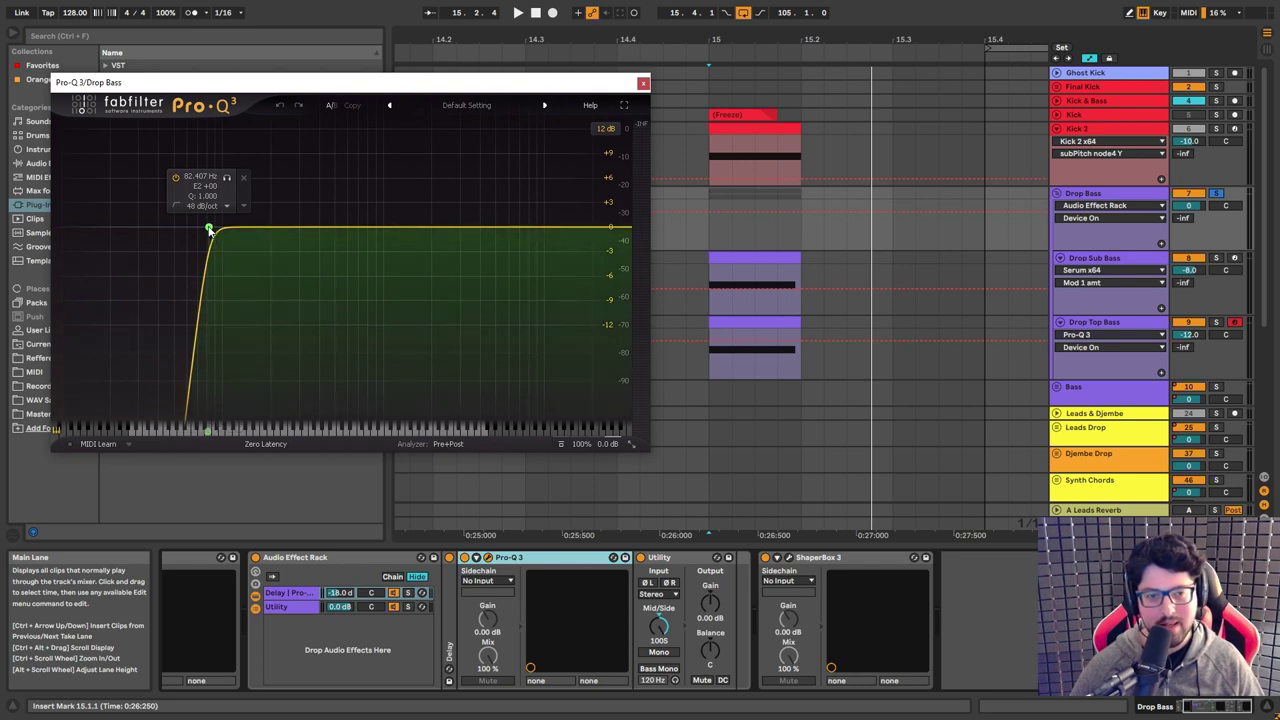
left_click_drag(280, 83, 373, 105)
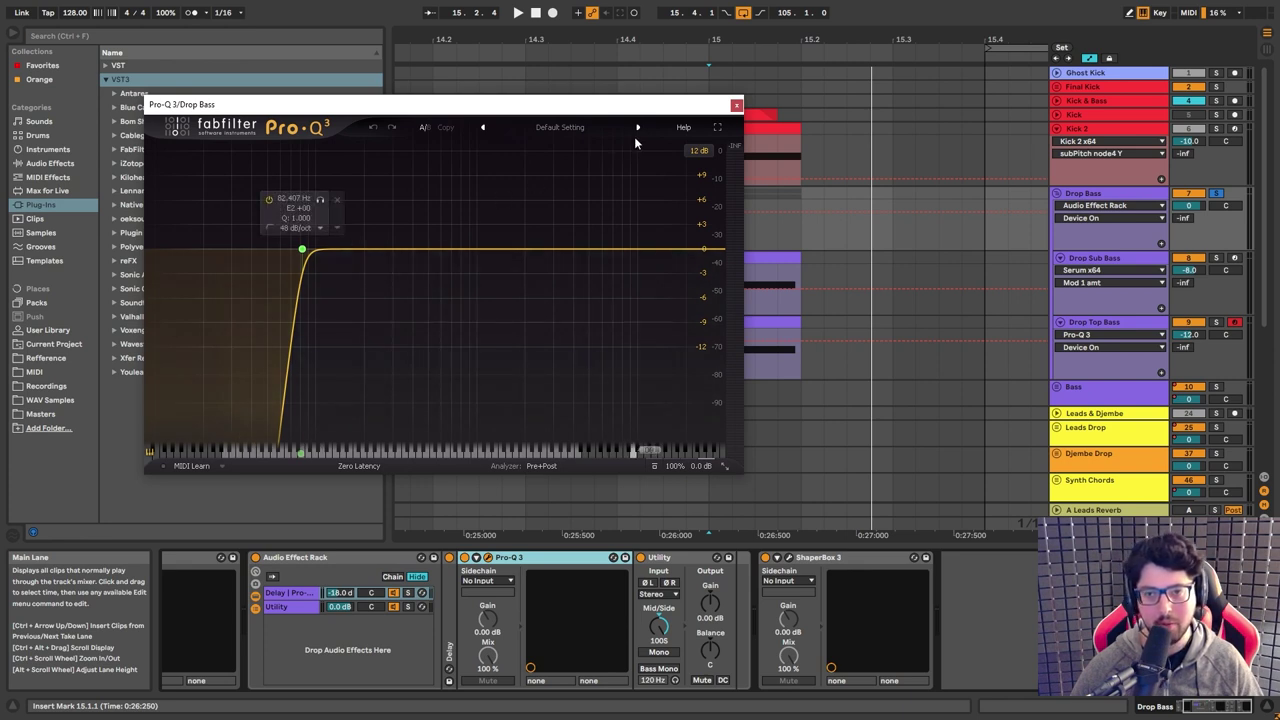
left_click(736, 104)
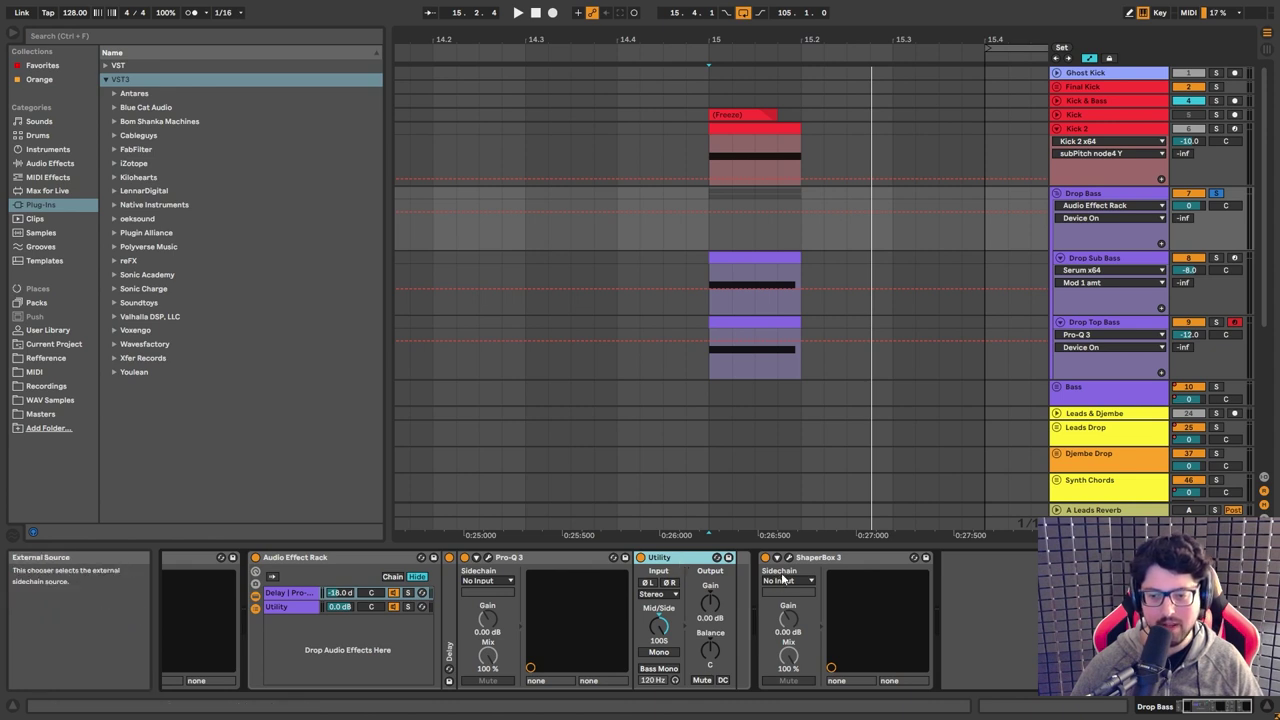
In Drop Bass's ShaperBox 3, try moving the volume curve's last upper breakpoint to 4.00/16, and move it back.
double_click(330, 557)
left_click(302, 557)
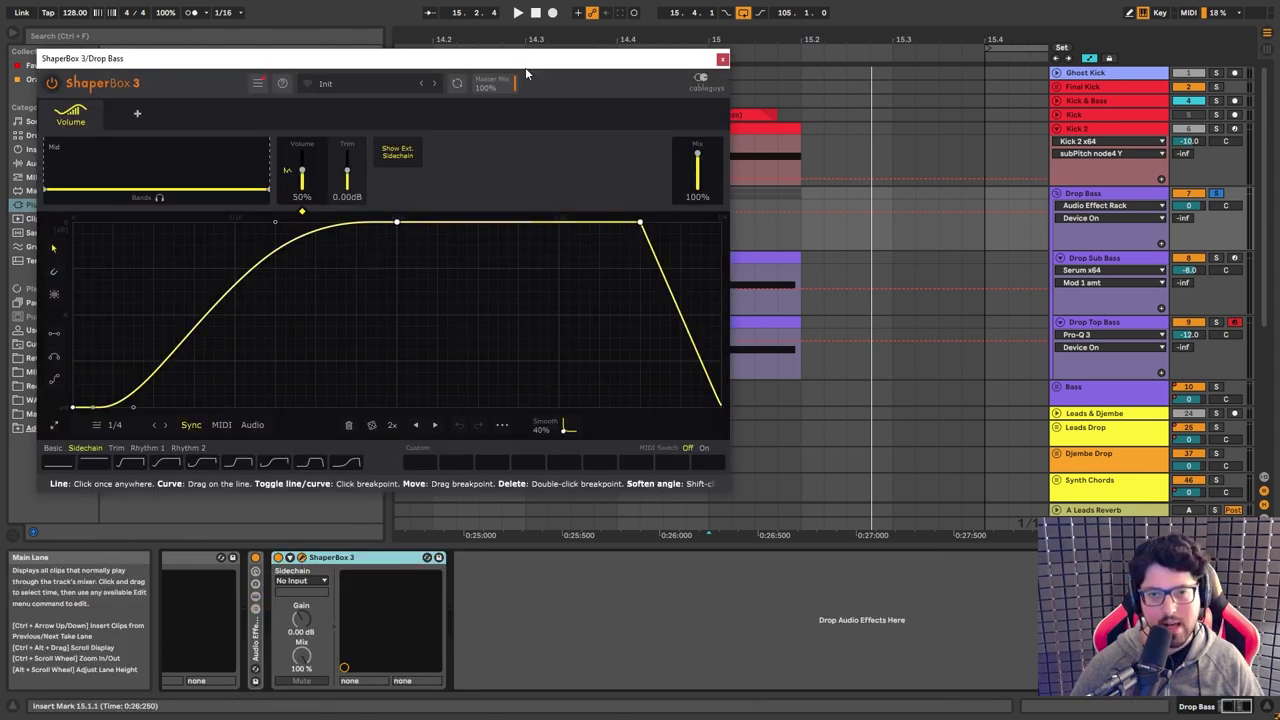
left_click_drag(525, 60, 639, 72)
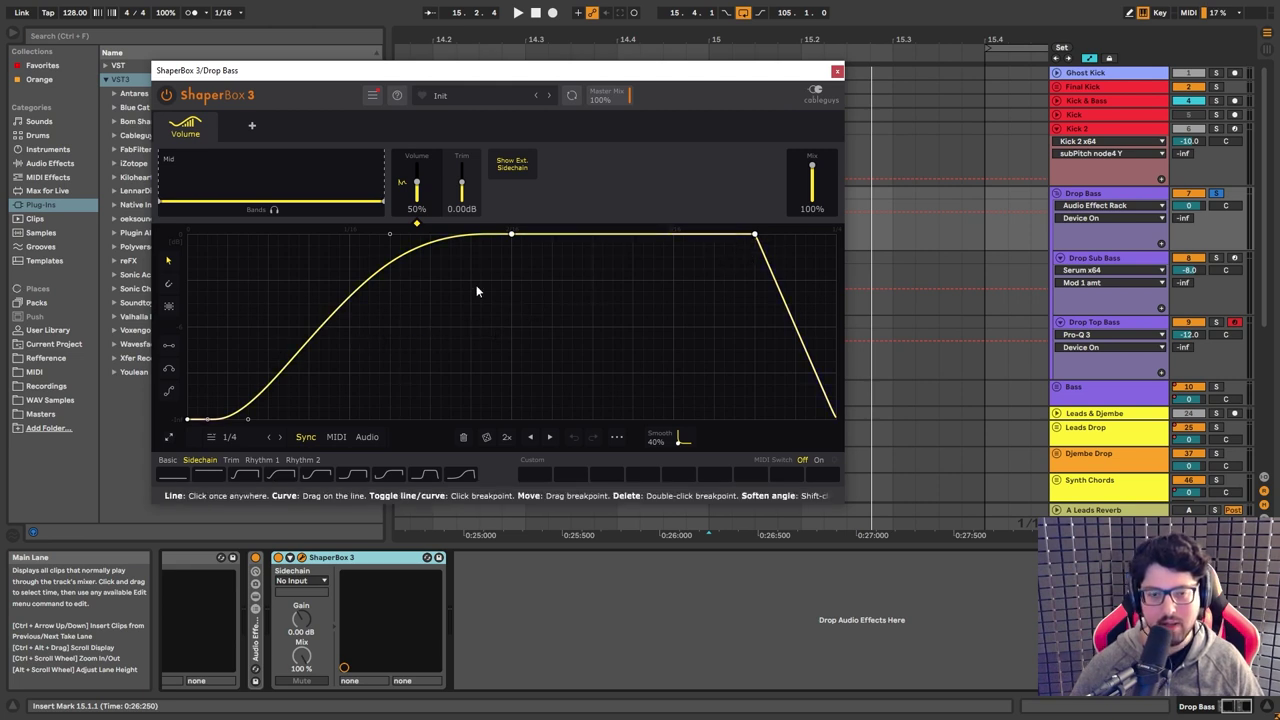
left_click_drag(754, 234, 836, 234)
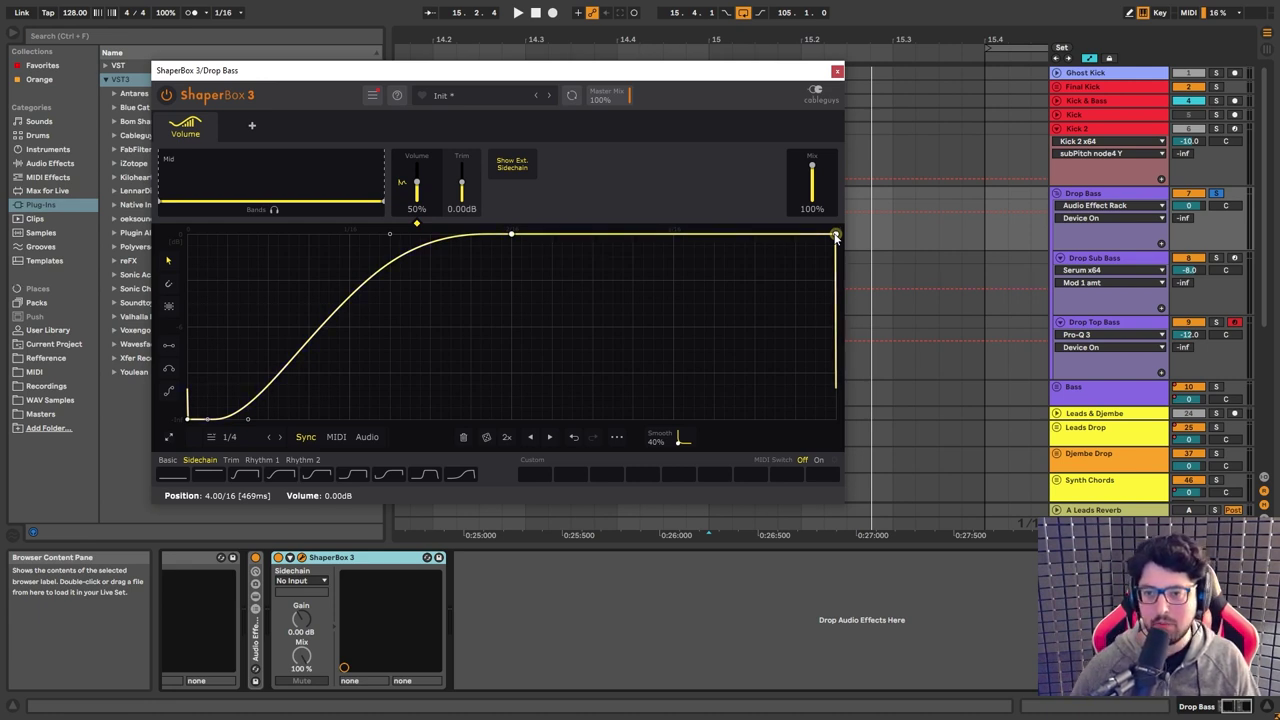
left_click_drag(836, 235, 757, 234)
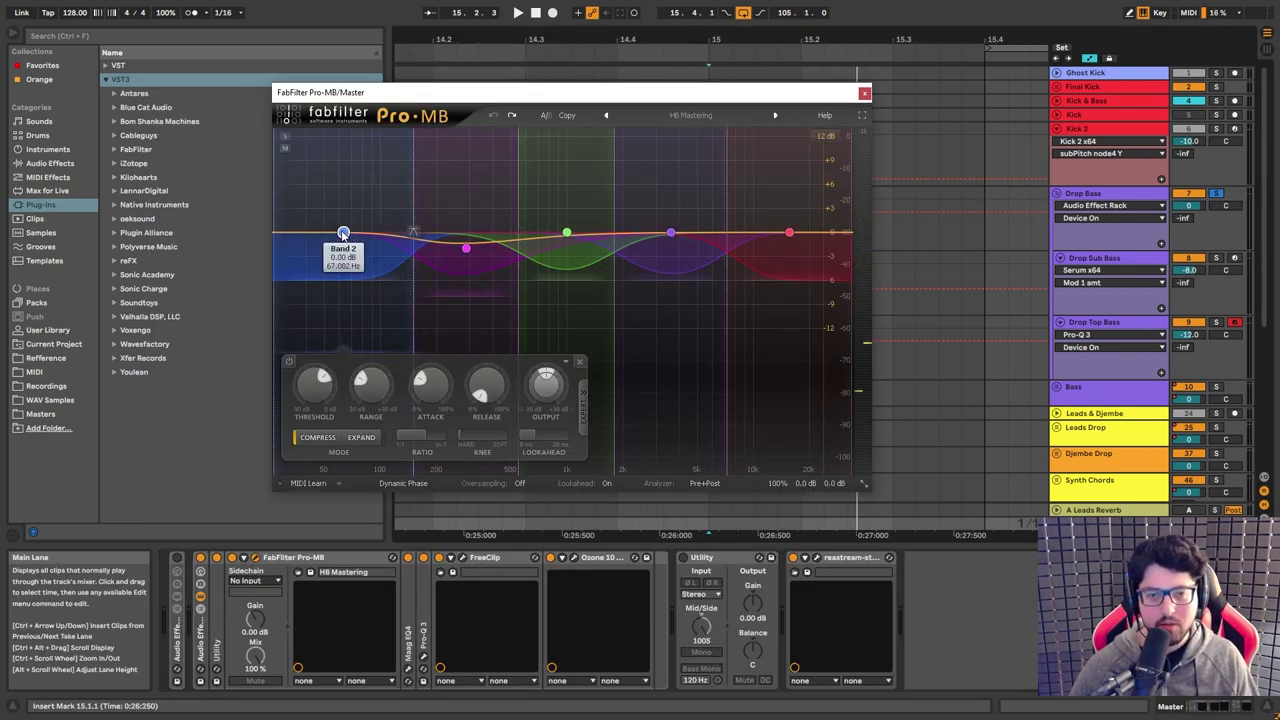
Set the Drop Bass track volume to 4.0 dB while checking the lowest band of the master's Pro-MB.
left_click(826, 205)
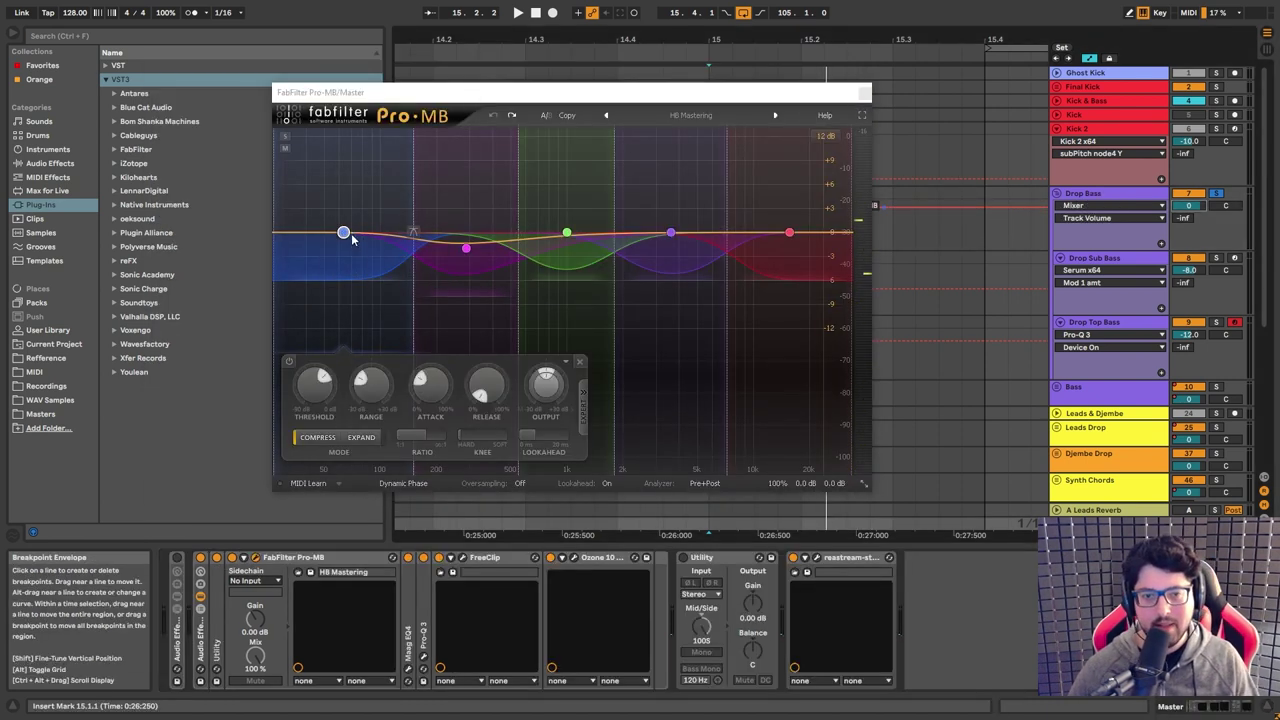
mouse_move(350, 262)
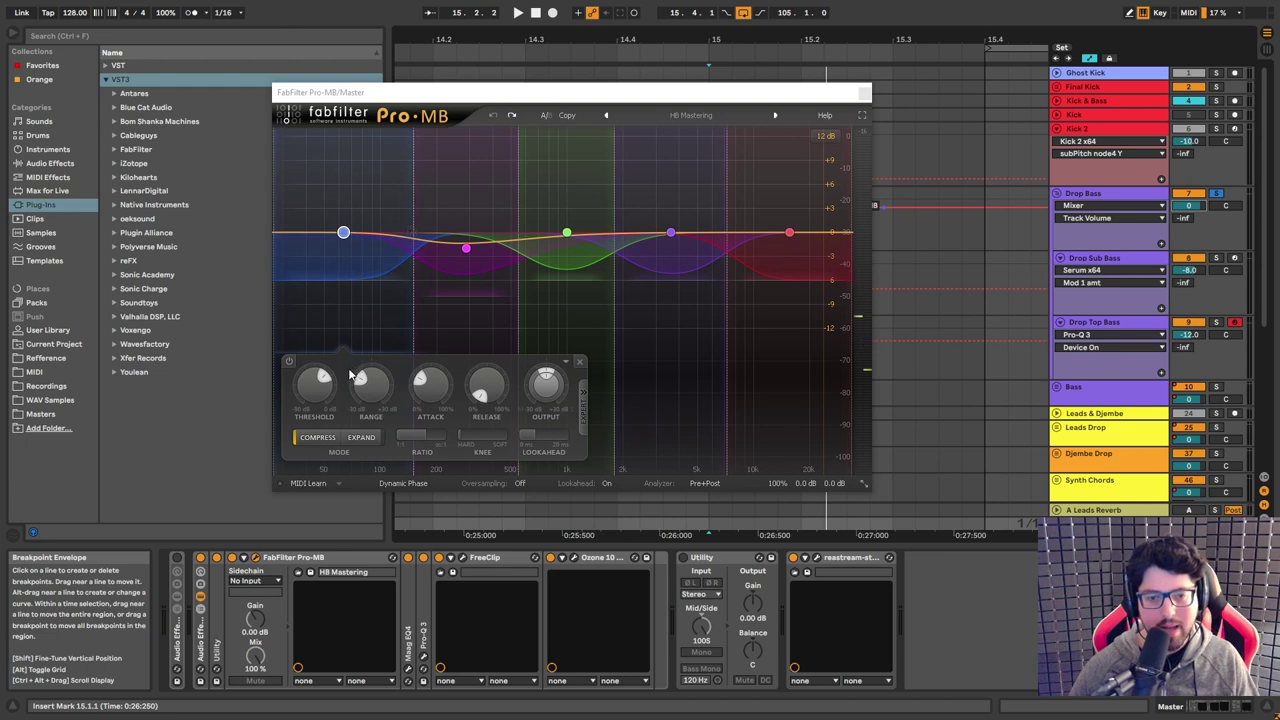
mouse_move(318, 381)
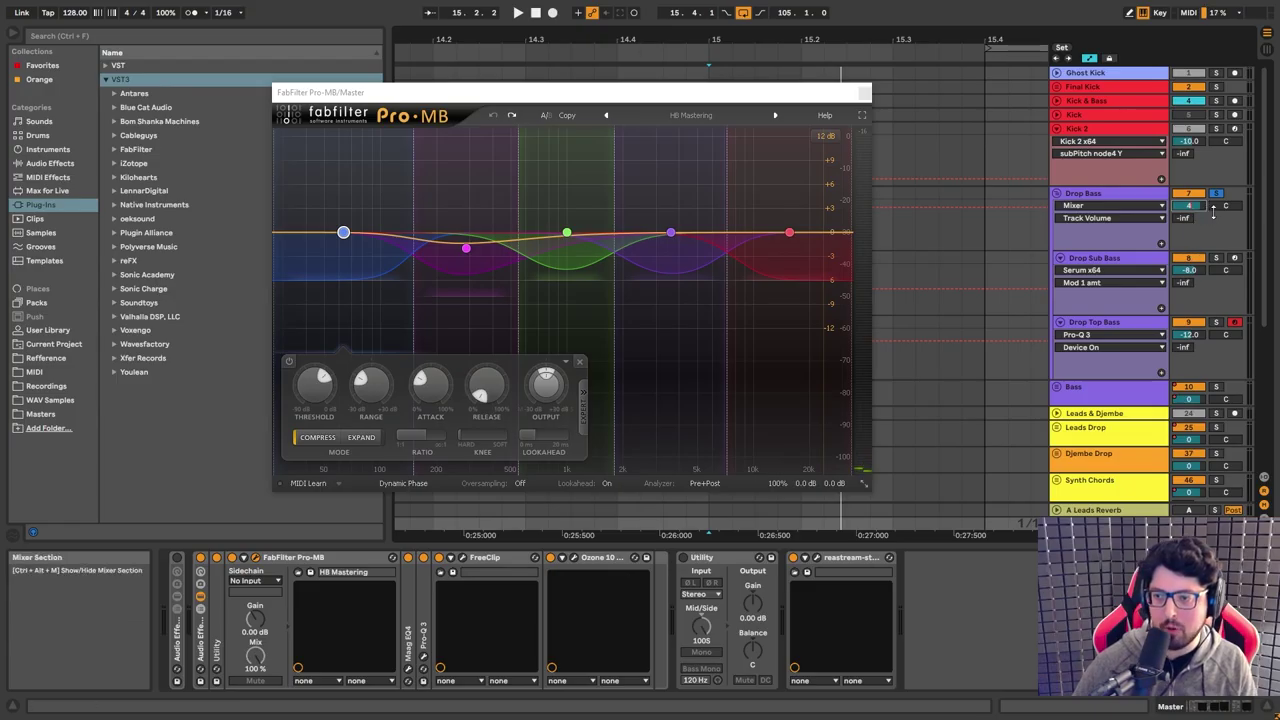
key("Return")
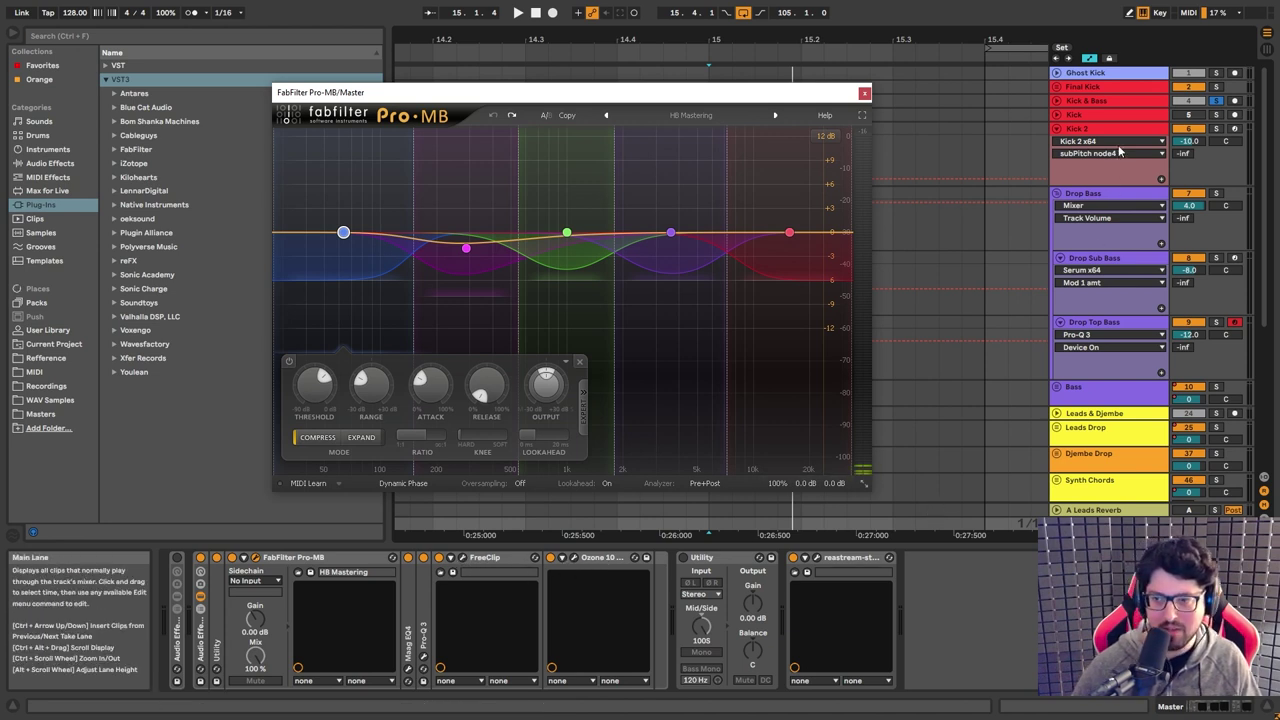
Examine the combined kick and bass waveform in LFOTool on the Kick & Bass group, marking out the bass section.
left_click(1100, 100)
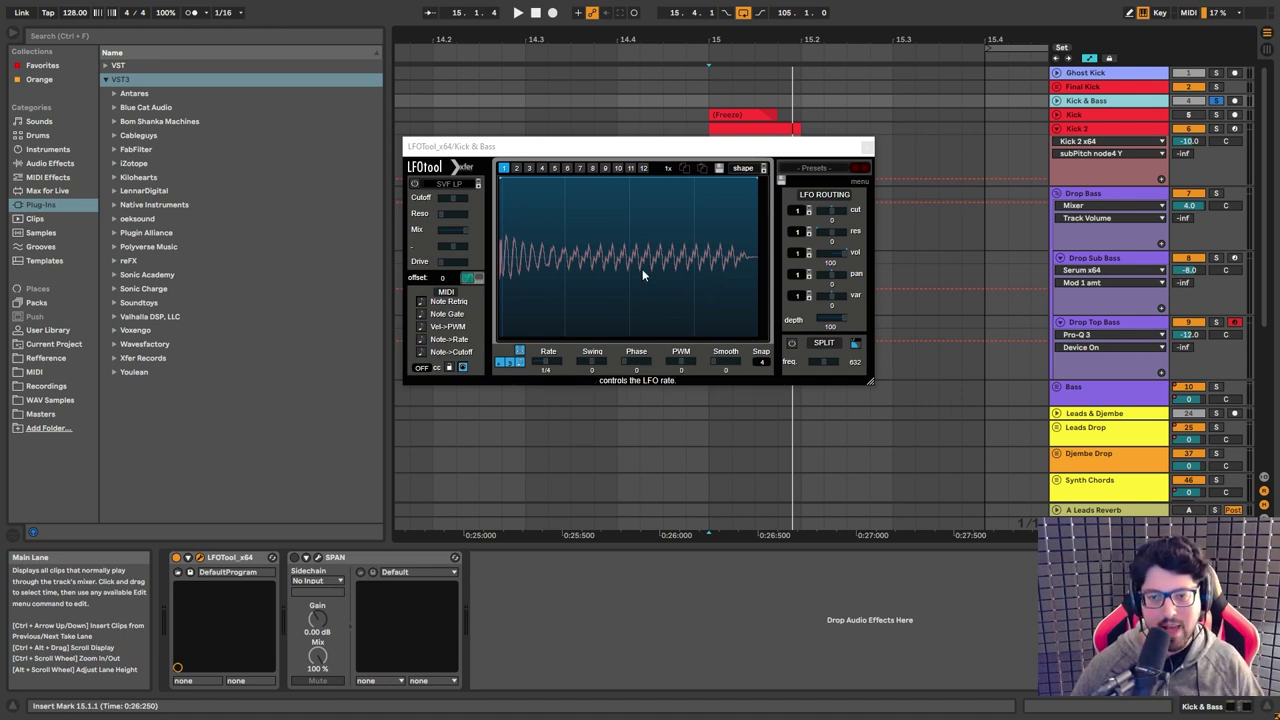
left_click_drag(514, 275, 765, 320)
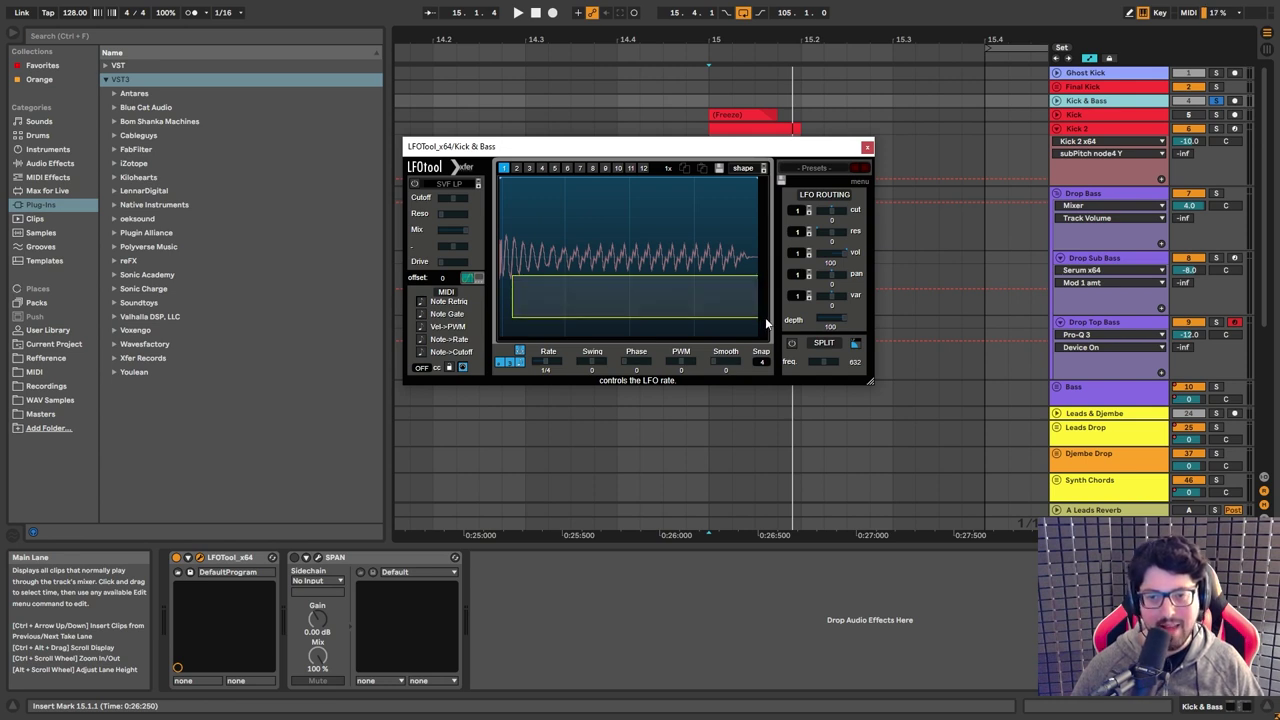
left_click(765, 317)
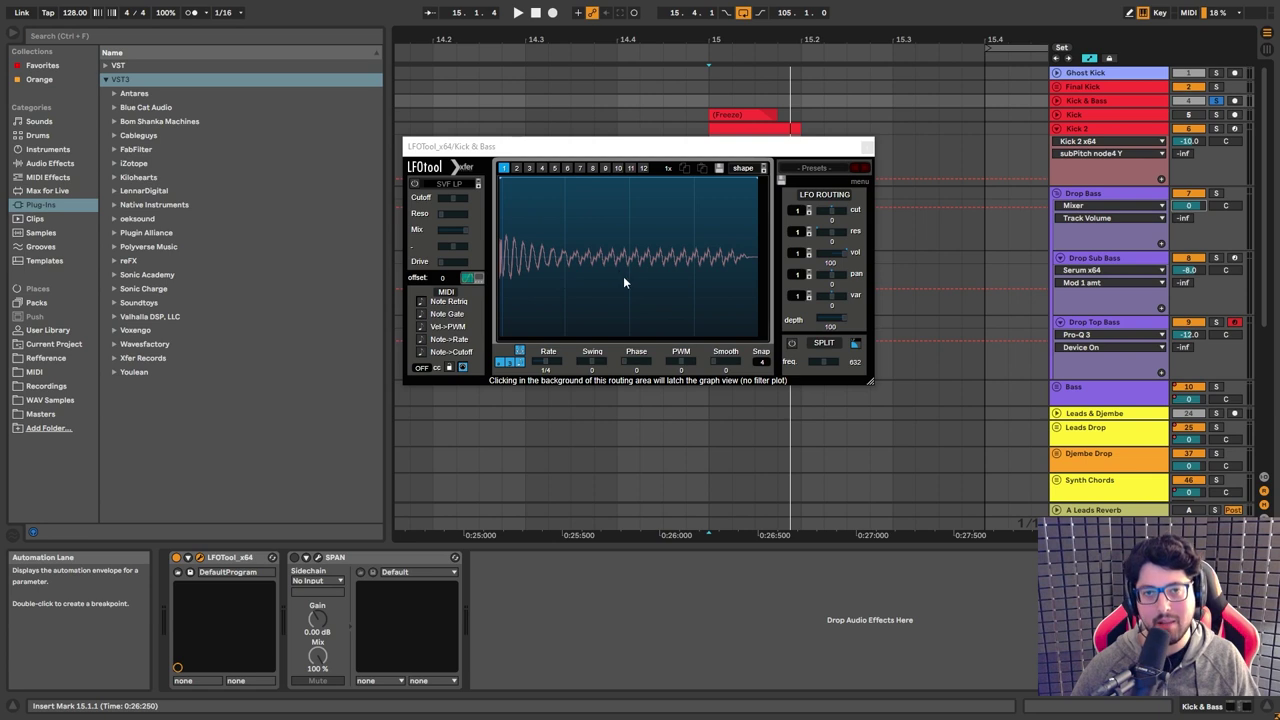
left_click_drag(658, 266, 518, 281)
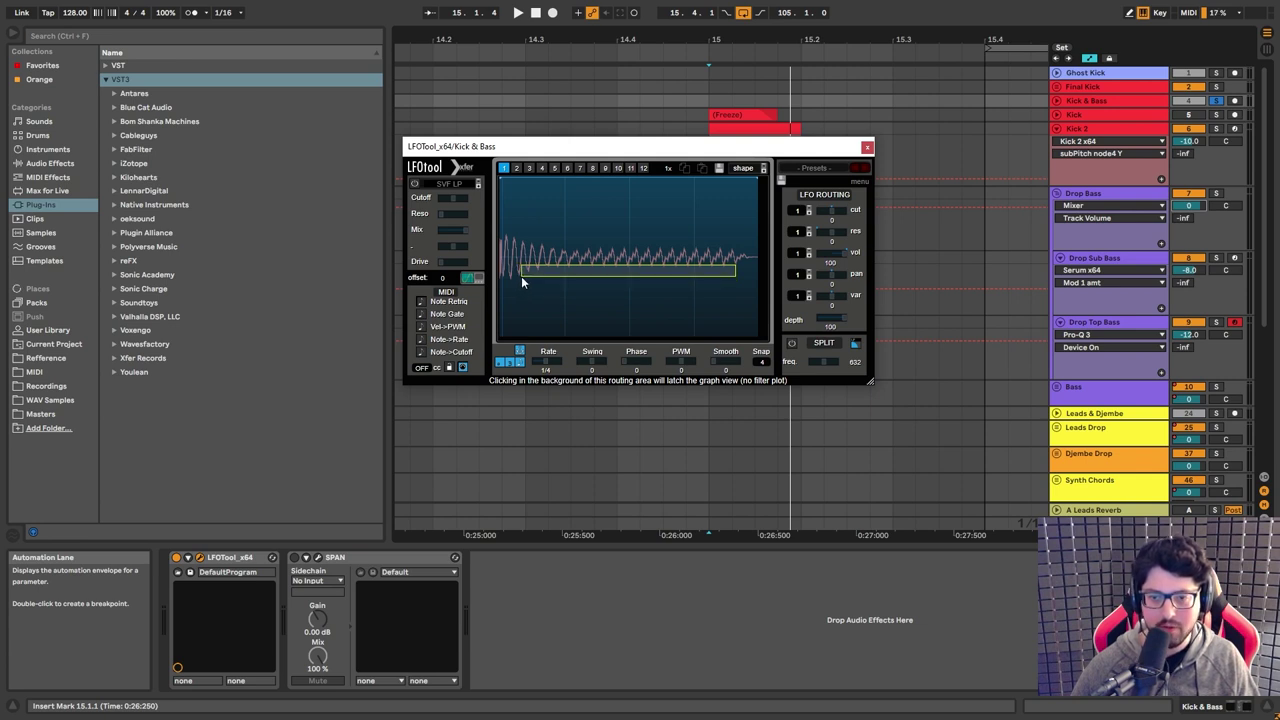
left_click_drag(521, 276, 521, 276)
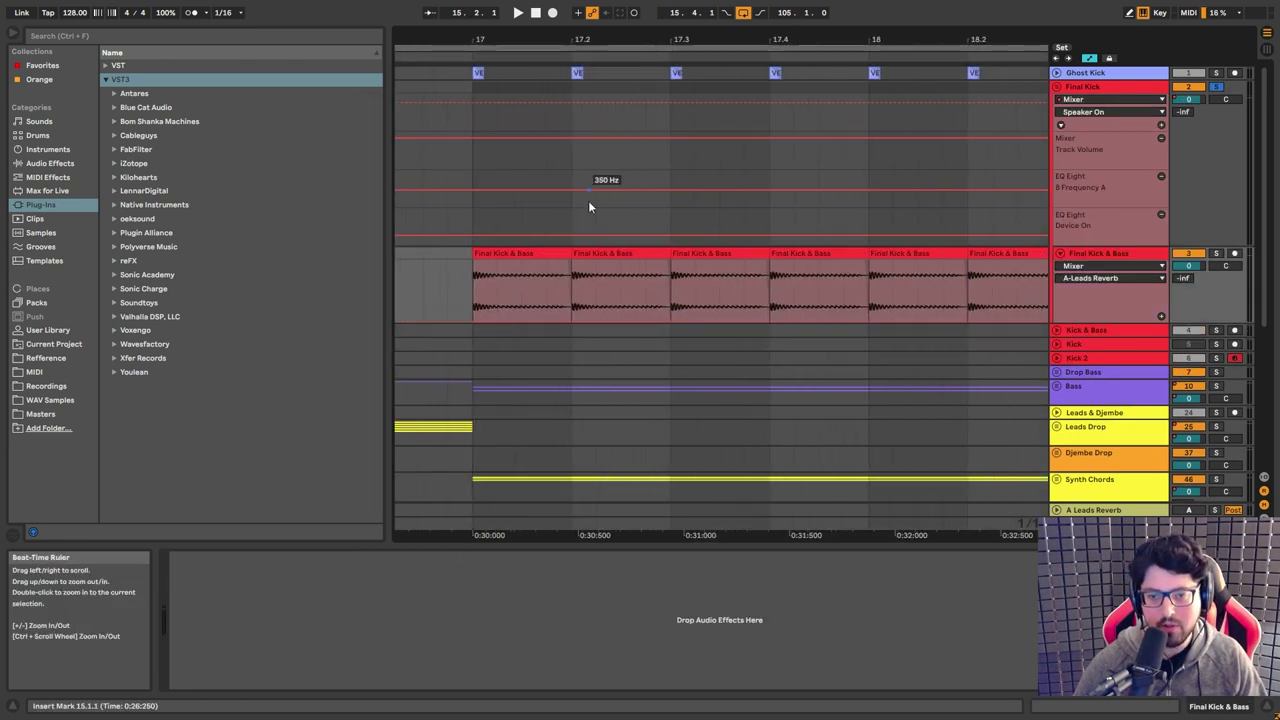
Examine the Final Kick & Bass track's audio clips at bar 17, then the clip sections starting at bars 52 and 76.
left_click(516, 254)
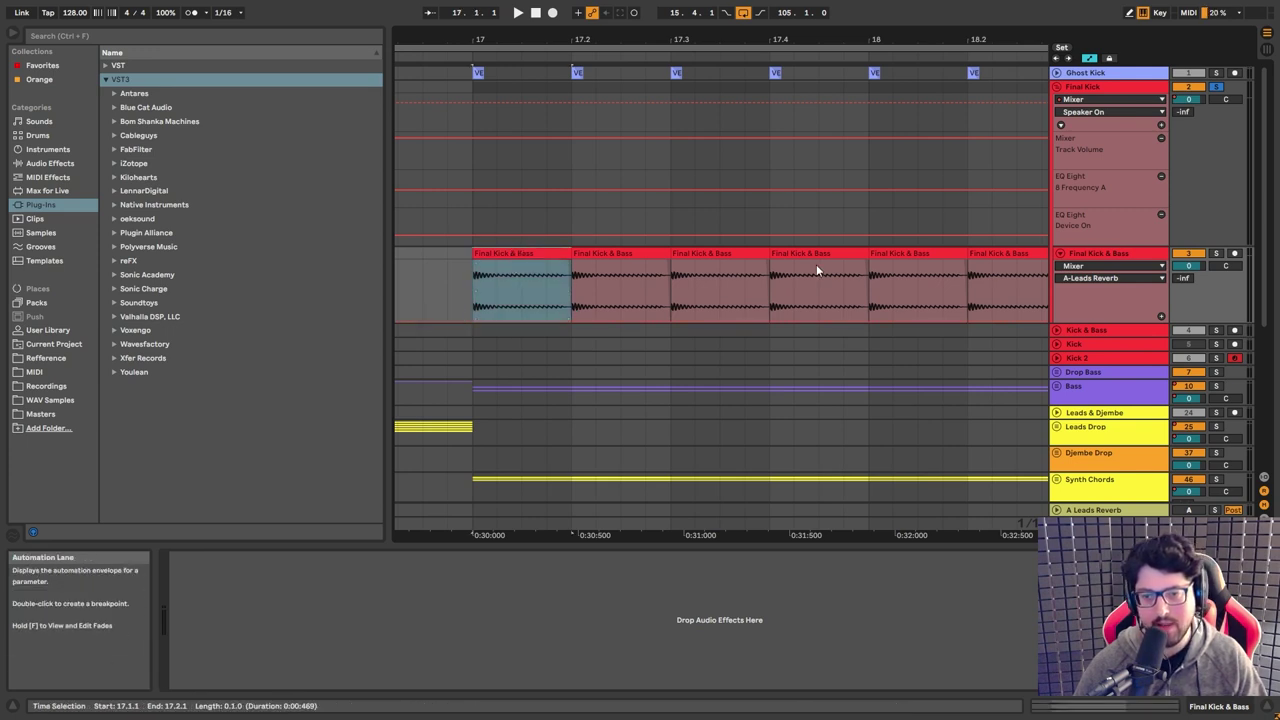
left_click_drag(807, 38, 603, 300)
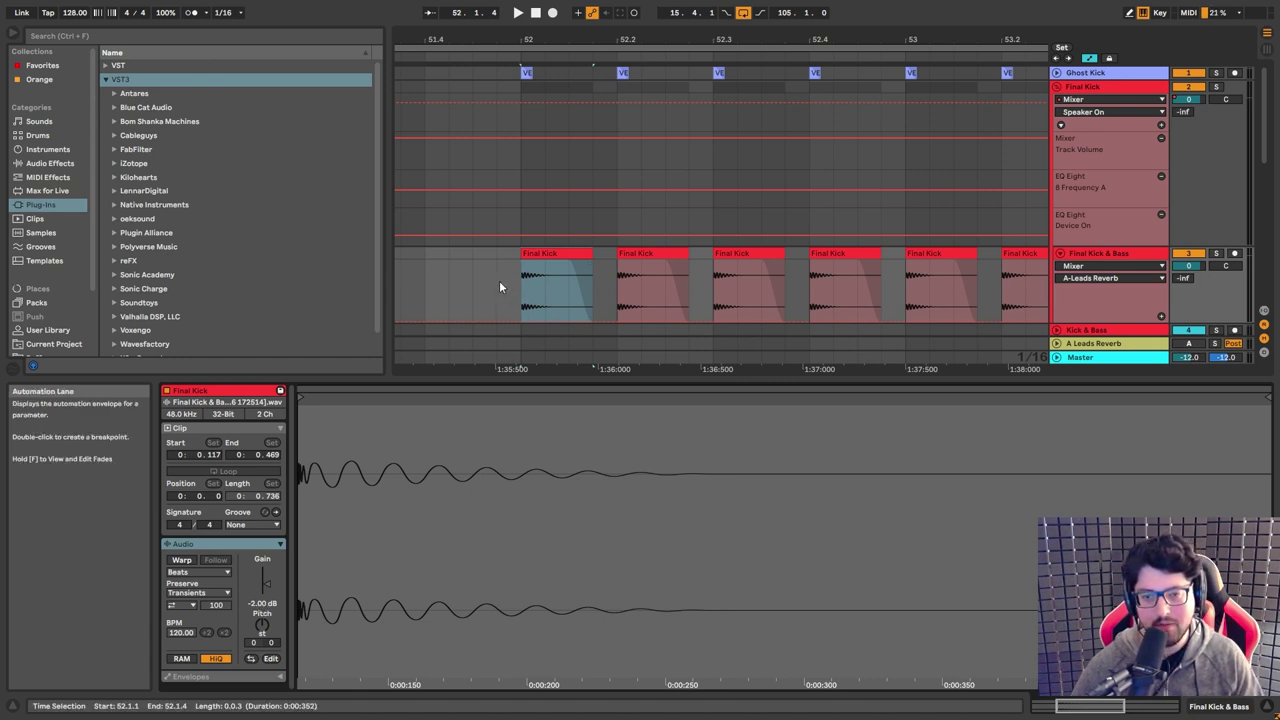
key("minus")
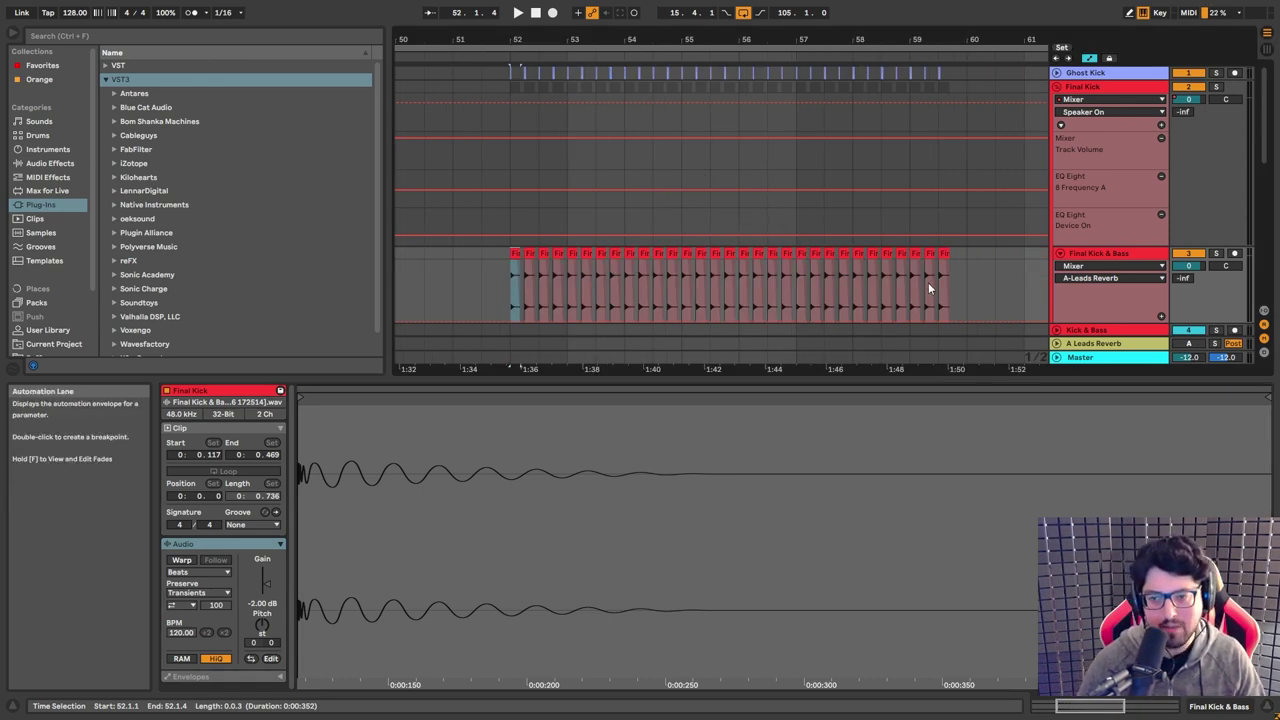
left_click_drag(722, 40, 722, 5)
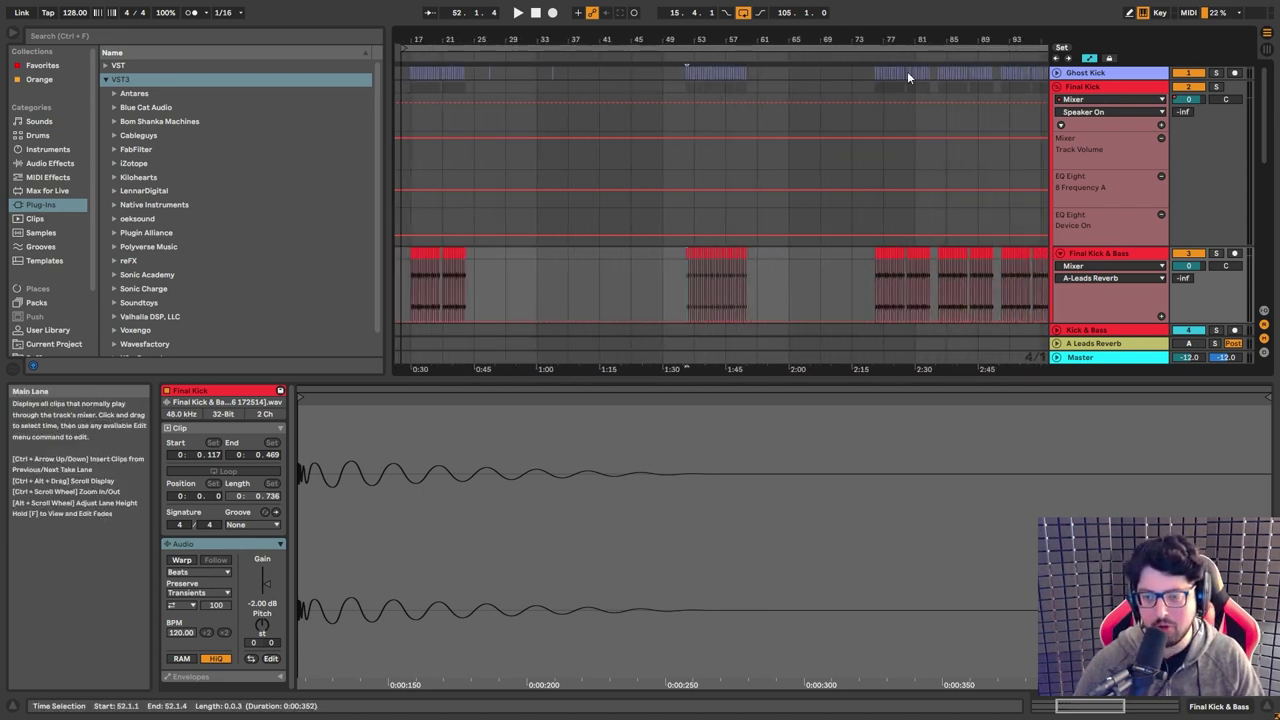
left_click_drag(903, 40, 778, 308)
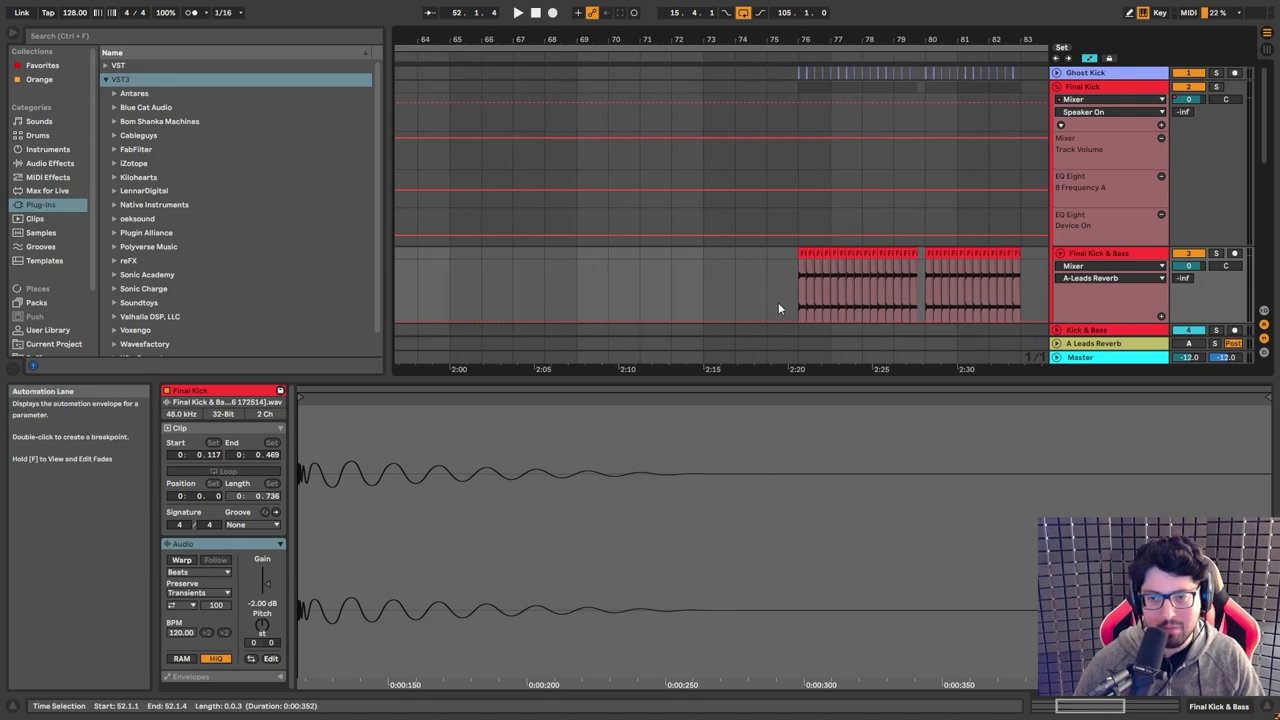
left_click_drag(807, 42, 727, 300)
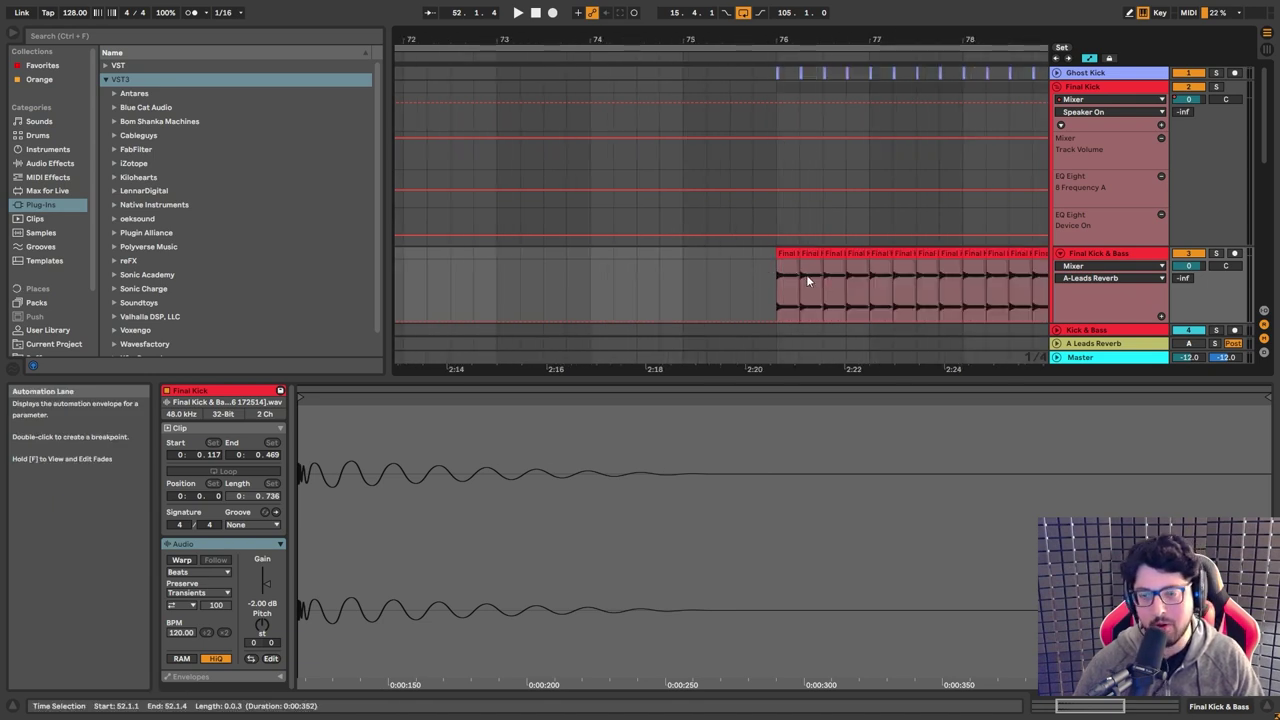
Play the transition around bars 98 to 100 to check Final Kick's track volume and EQ Eight automation.
scroll(720, 280, "right", 15)
left_click(582, 37)
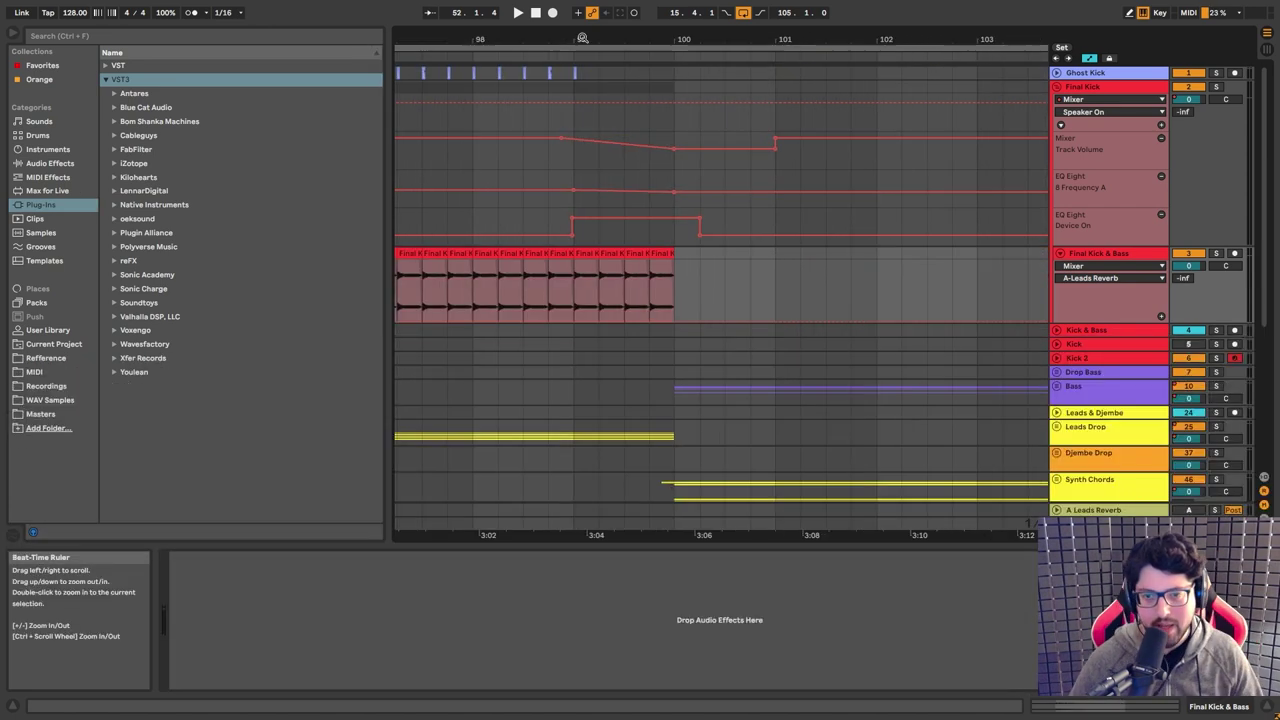
left_click(479, 164)
key("space")
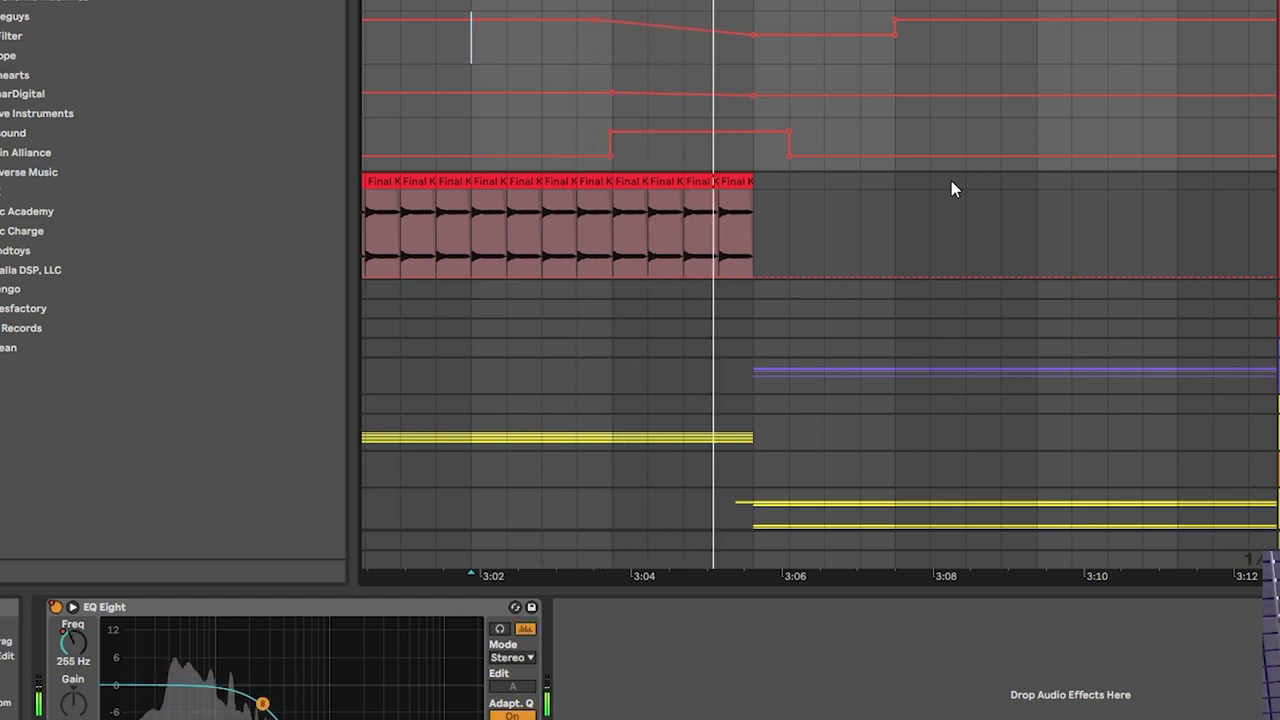
key("space")
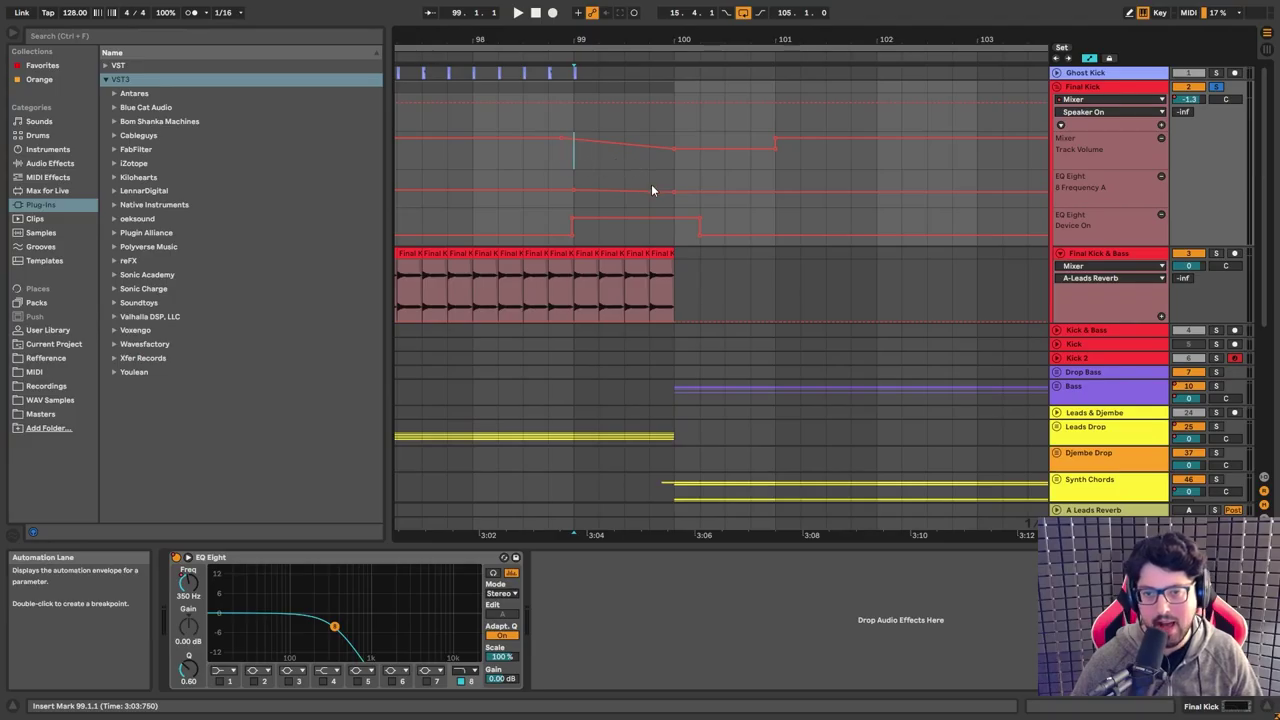
mouse_move(575, 192)
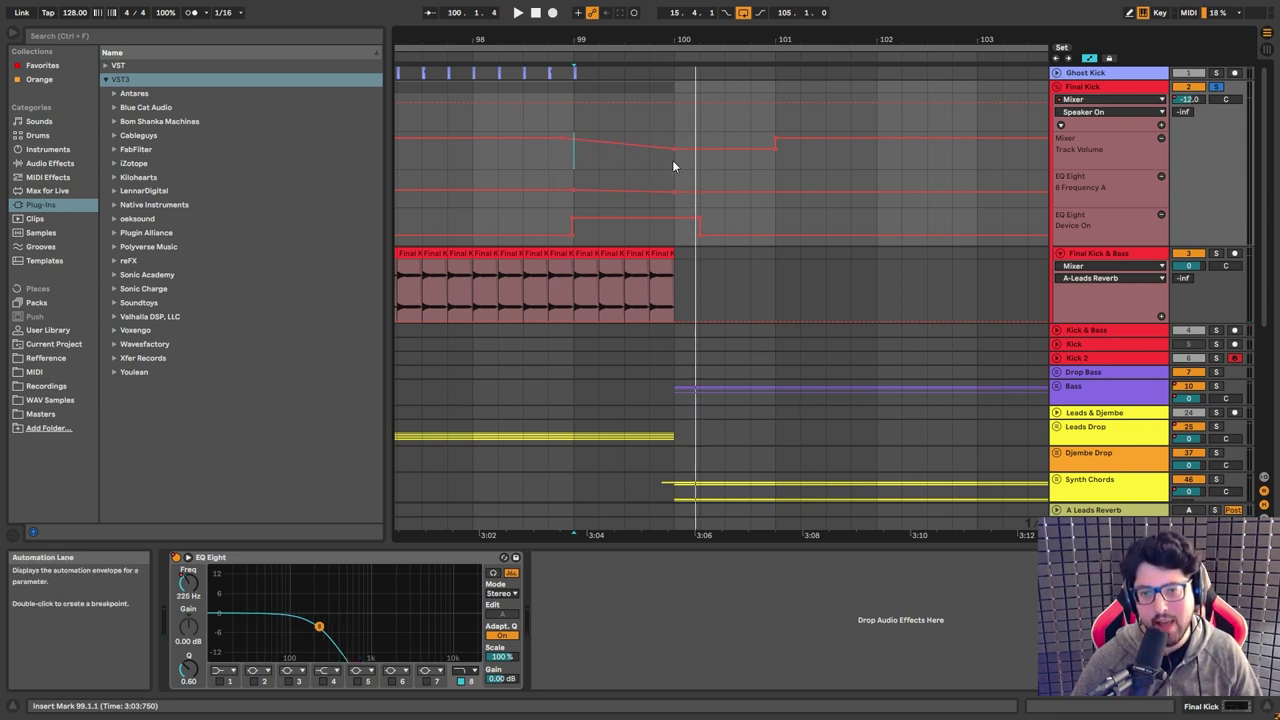
Mark out the empty stretch from bar 101 to bar 108 on the Final Kick & Bass track.
scroll(740, 262, "down", 5)
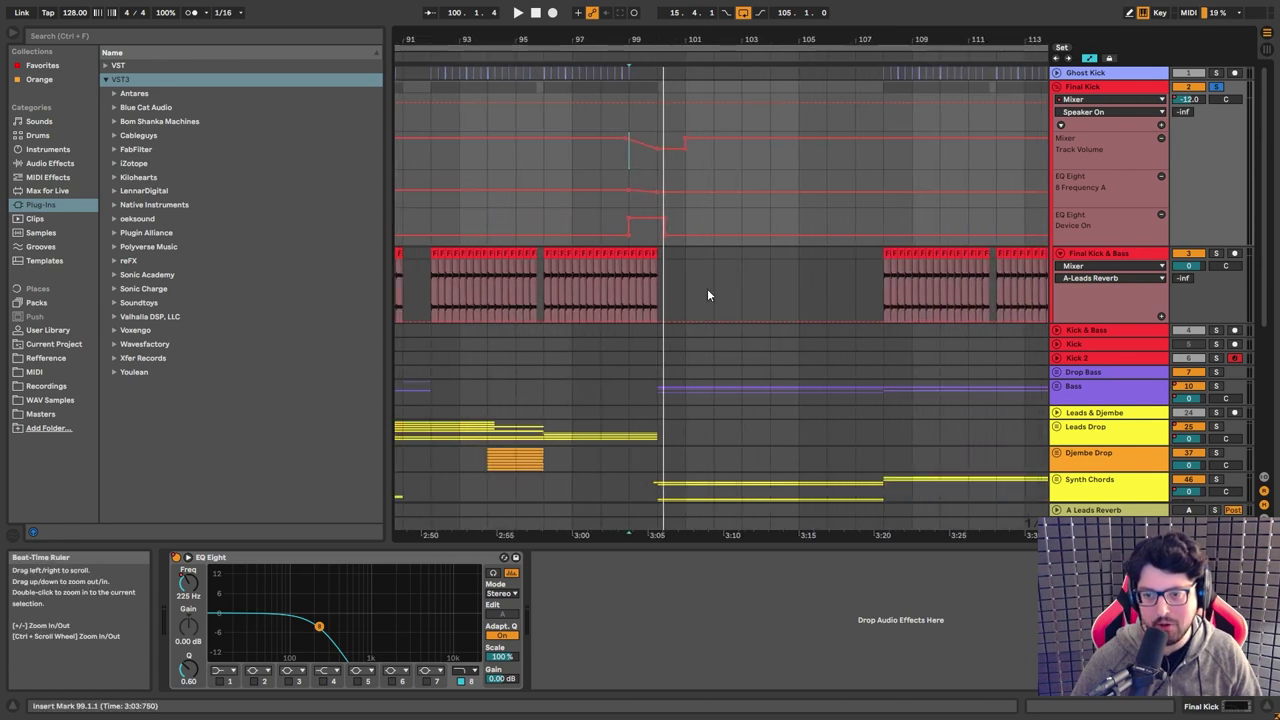
left_click_drag(673, 290, 884, 290)
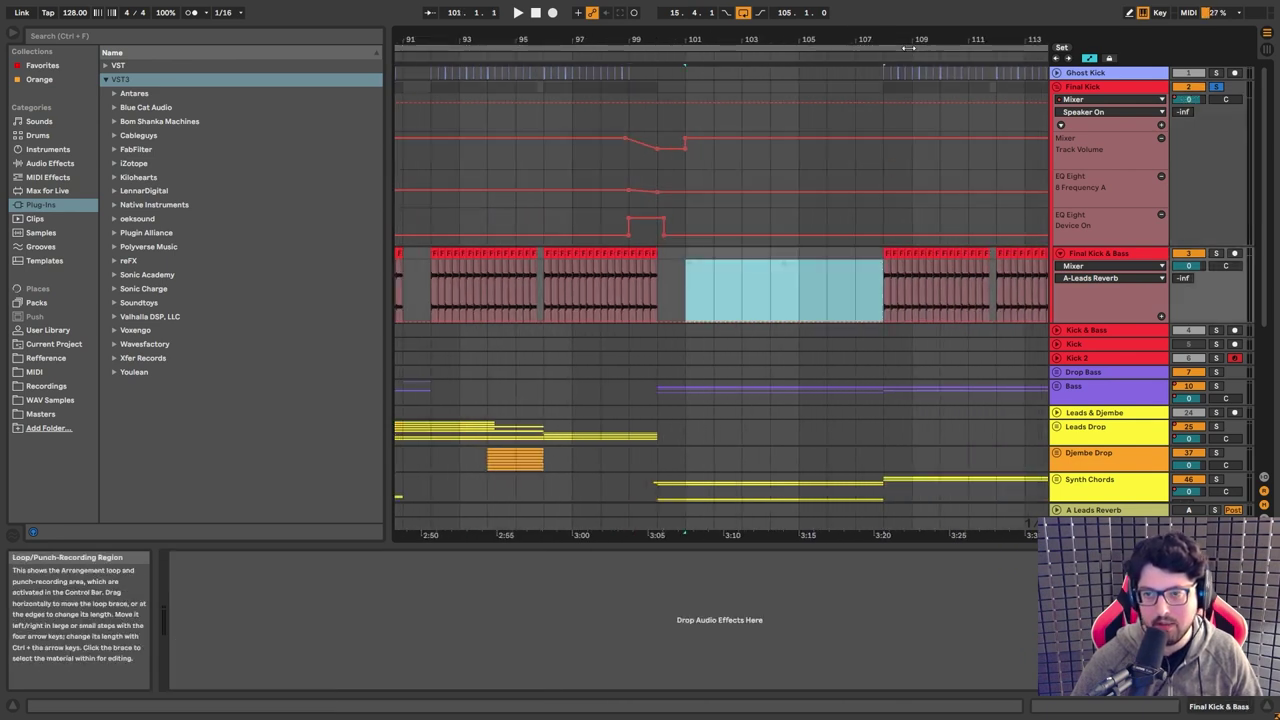
left_click_drag(914, 38, 866, 42)
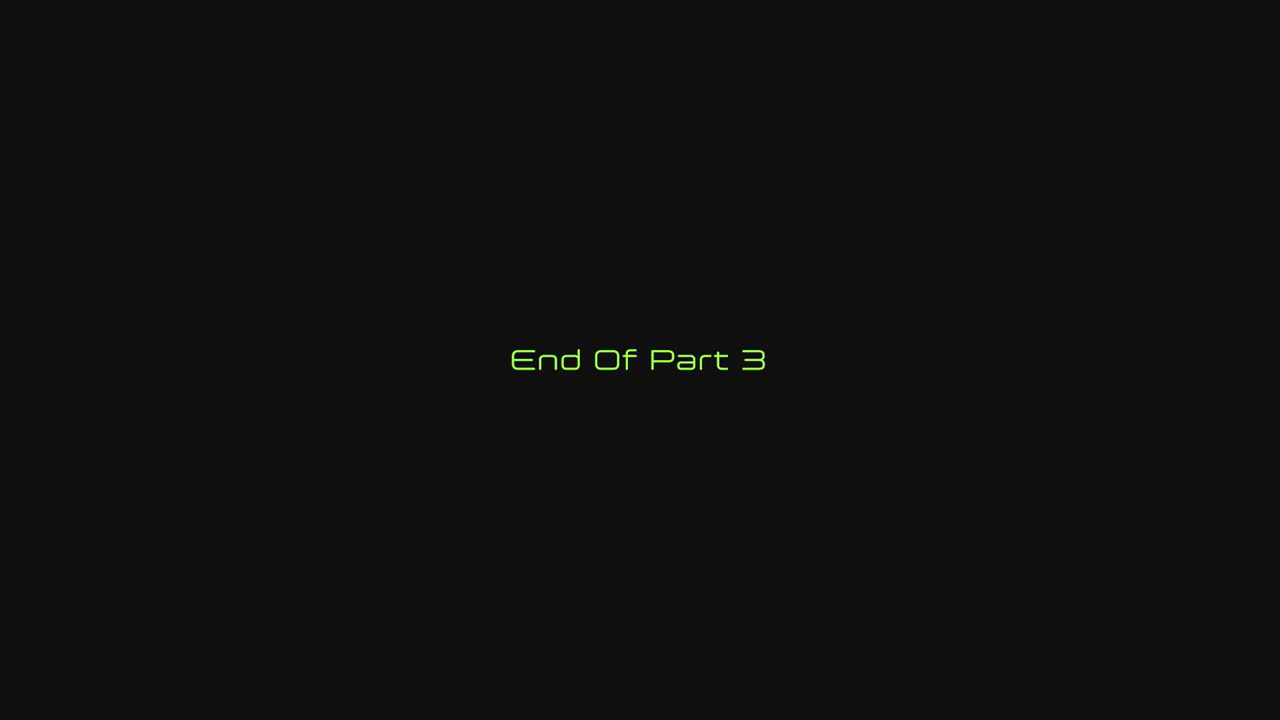